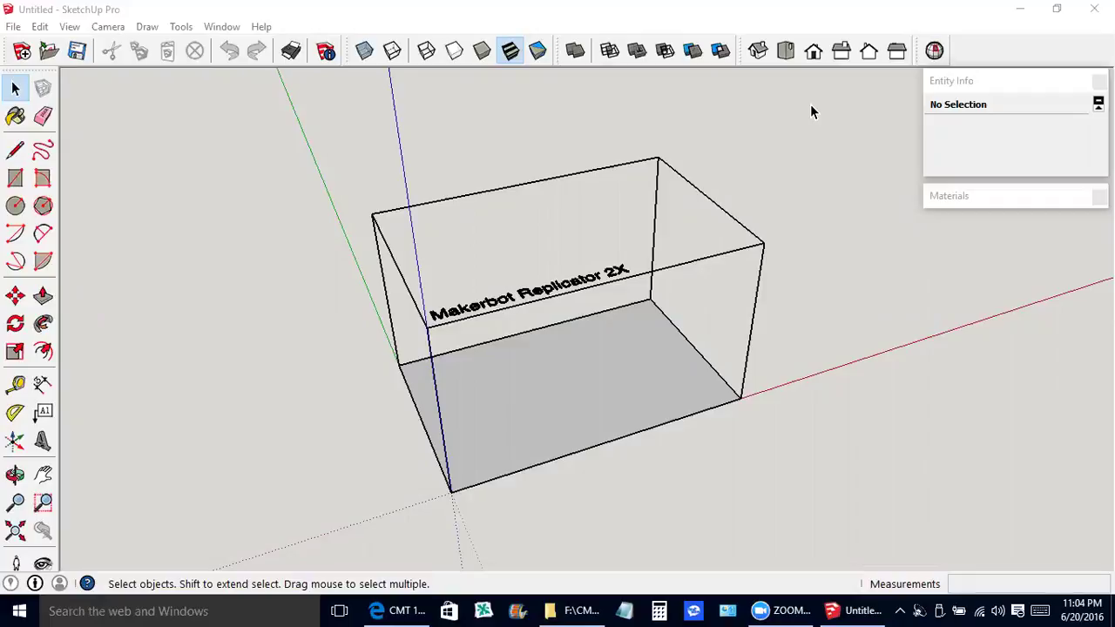
- Delete the Makerbot Replicator 2X build-volume box and switch the camera to parallel projection
{"action": "left_click", "coordinate": [593, 375]}
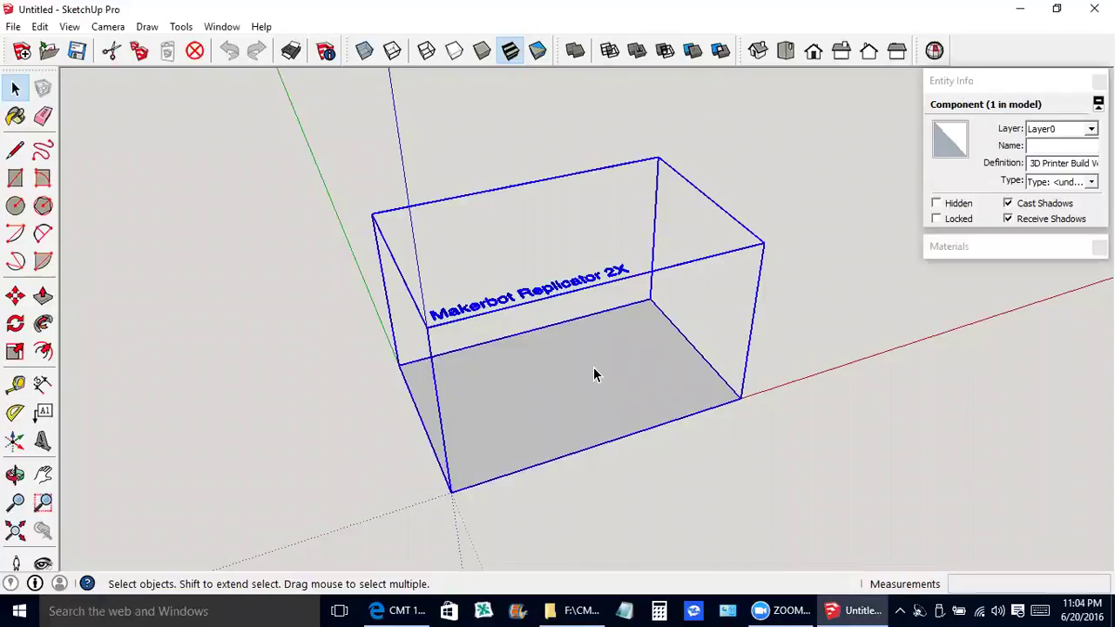
{"action": "key", "text": "Delete"}
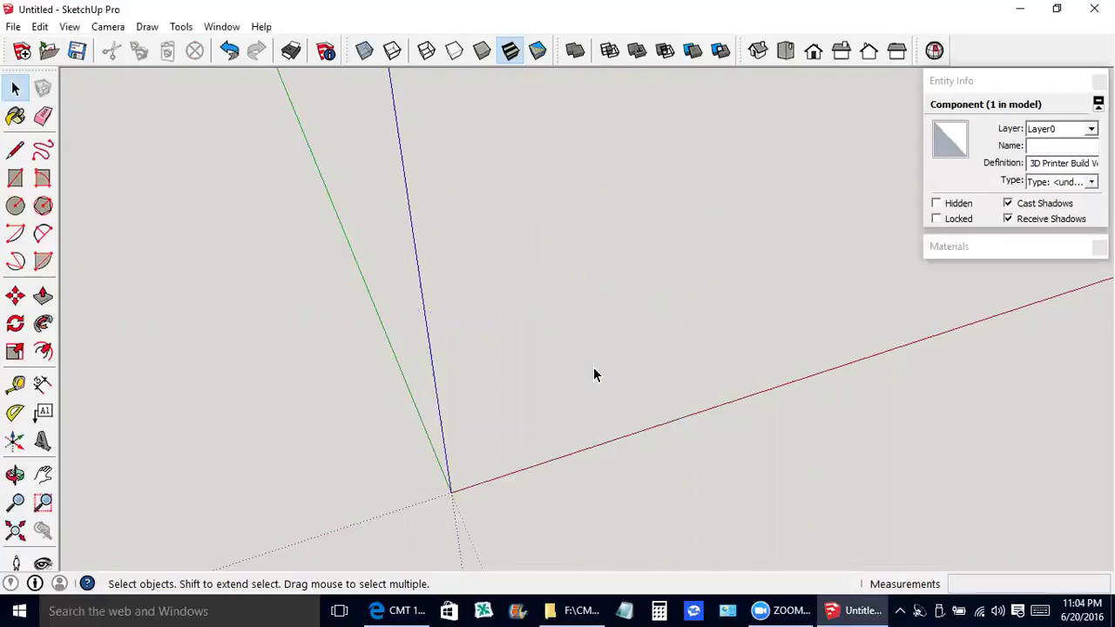
{"action": "left_click", "coordinate": [111, 27]}
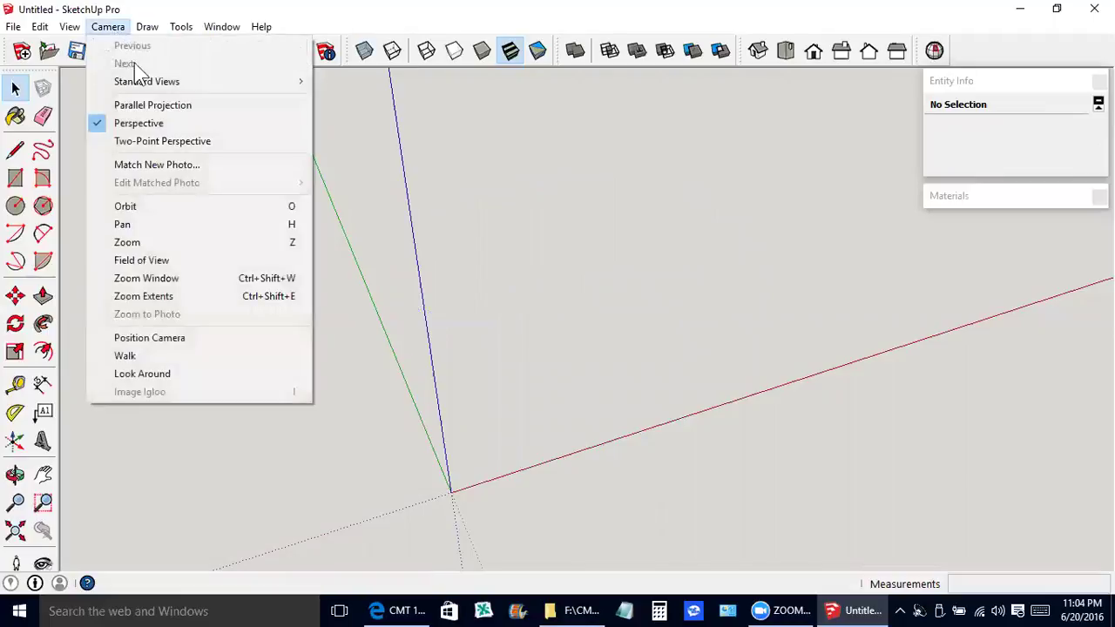
{"action": "left_click", "coordinate": [157, 107]}
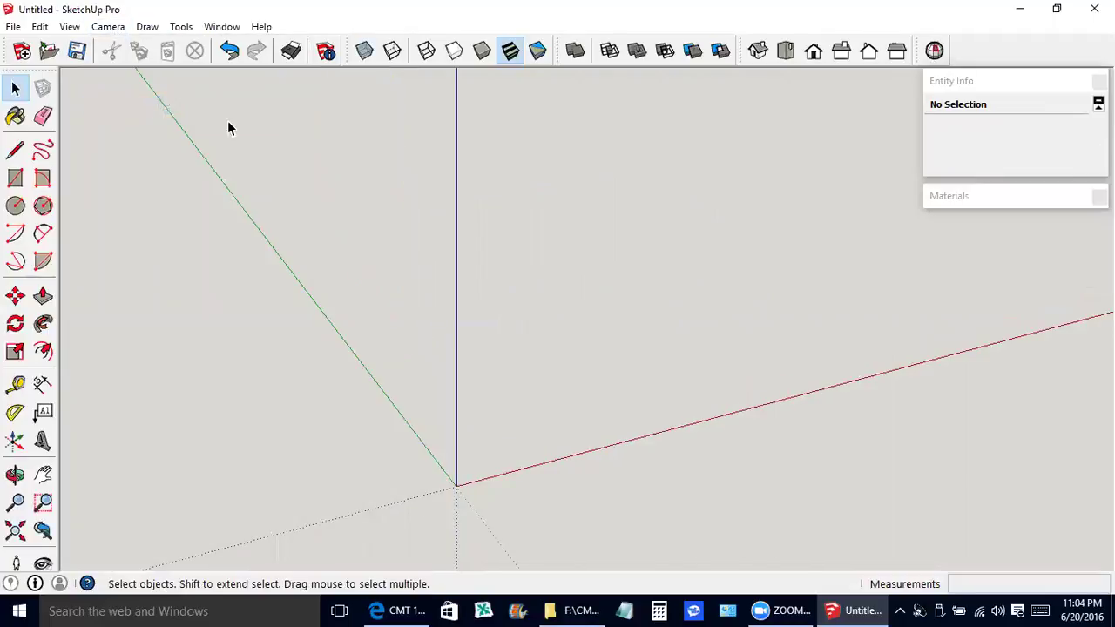
- Draw a flat rectangle and cut a small round hole in it by deleting a circle face
{"action": "left_click", "coordinate": [15, 183]}
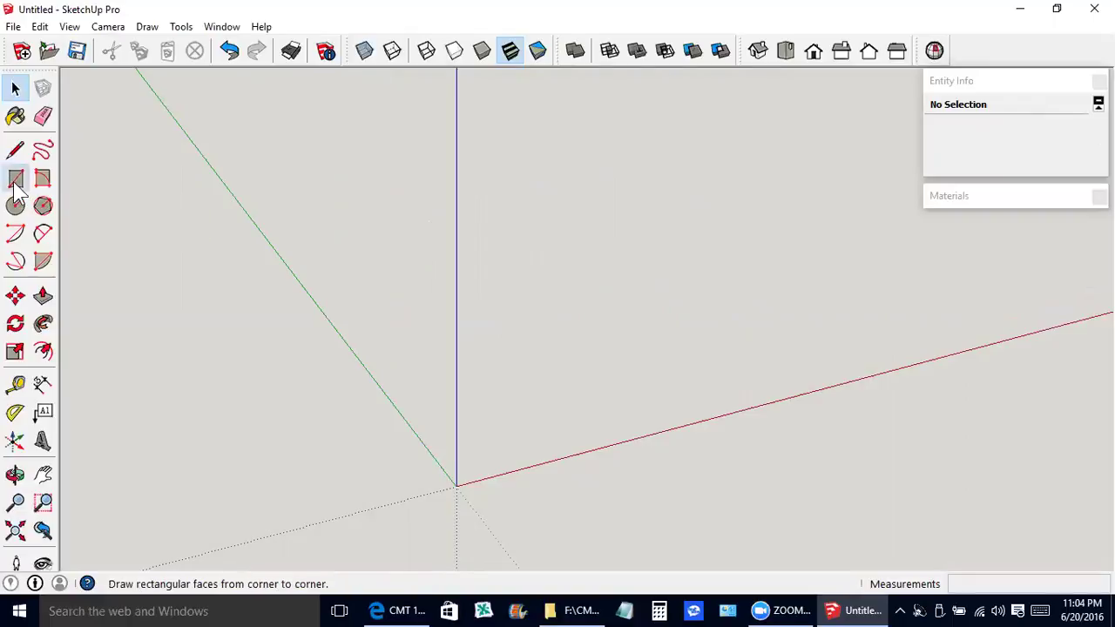
{"action": "left_click", "coordinate": [518, 418]}
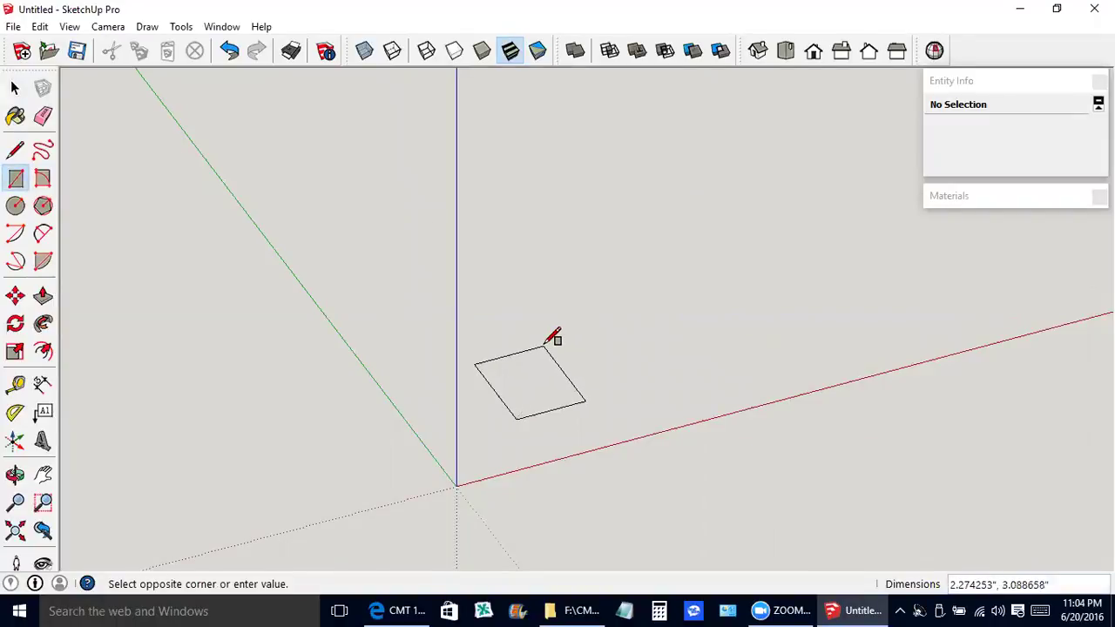
{"action": "left_click", "coordinate": [545, 346]}
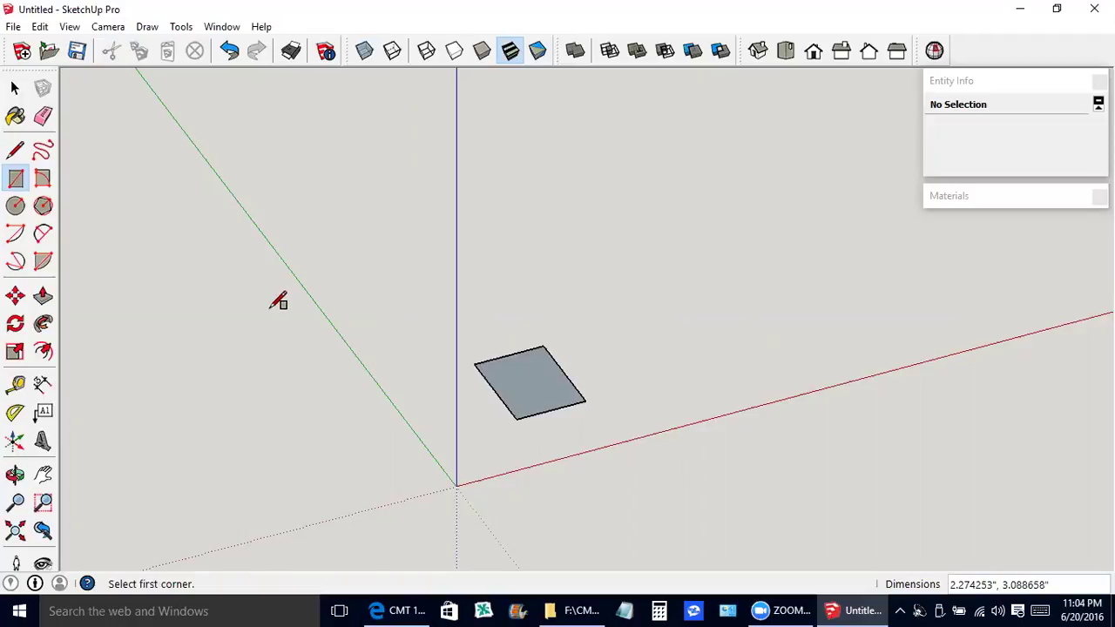
{"action": "left_click", "coordinate": [16, 207]}
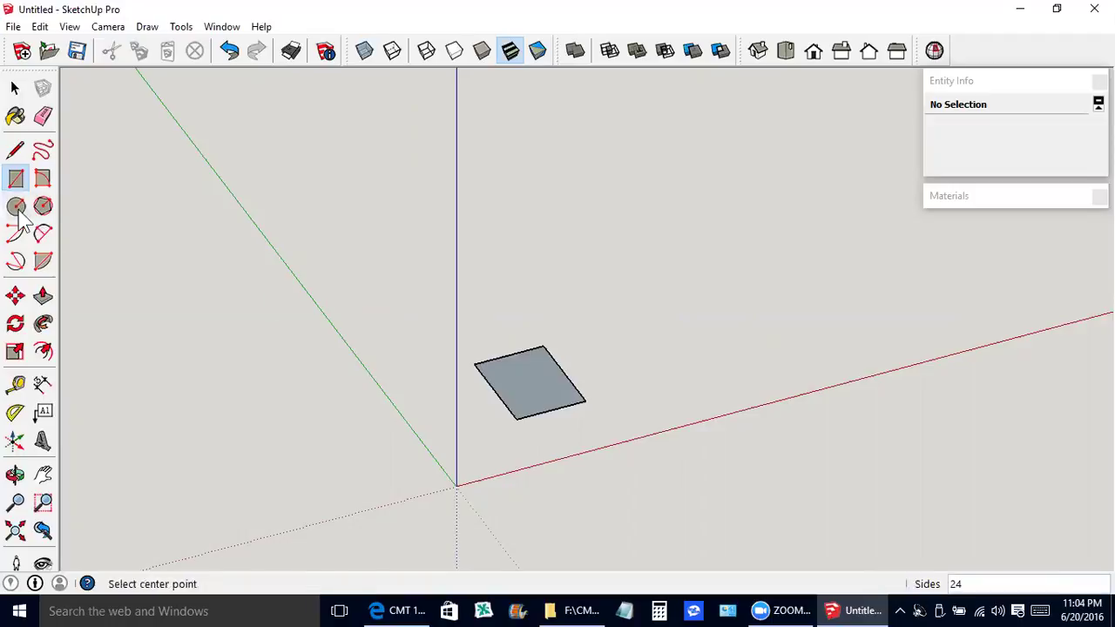
{"action": "left_click", "coordinate": [520, 370]}
{"action": "left_click", "coordinate": [534, 368]}
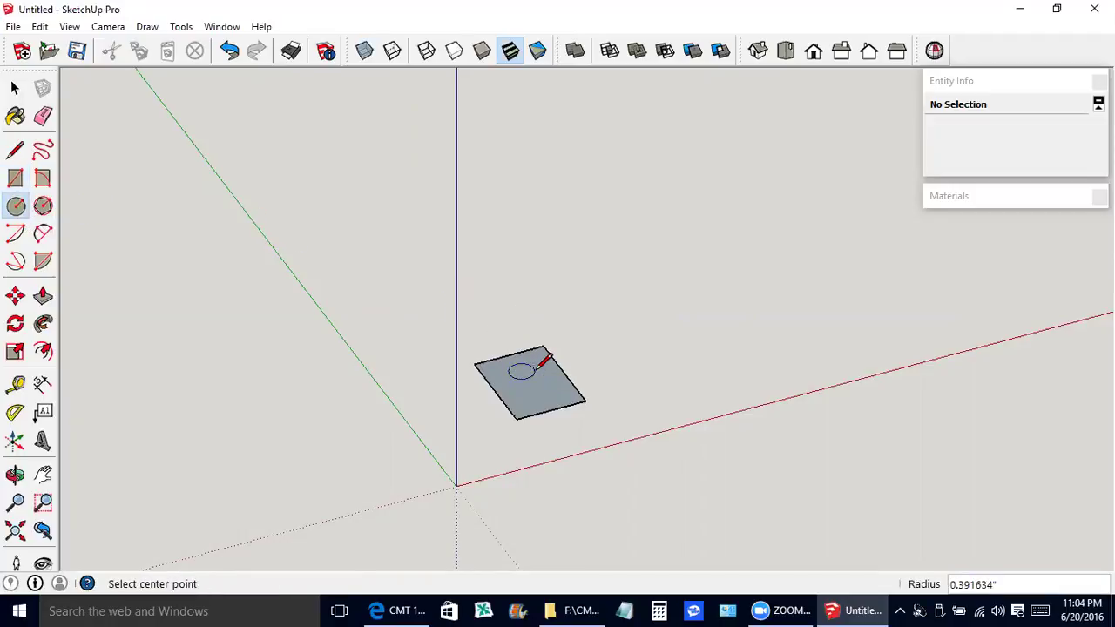
{"action": "key", "text": "space"}
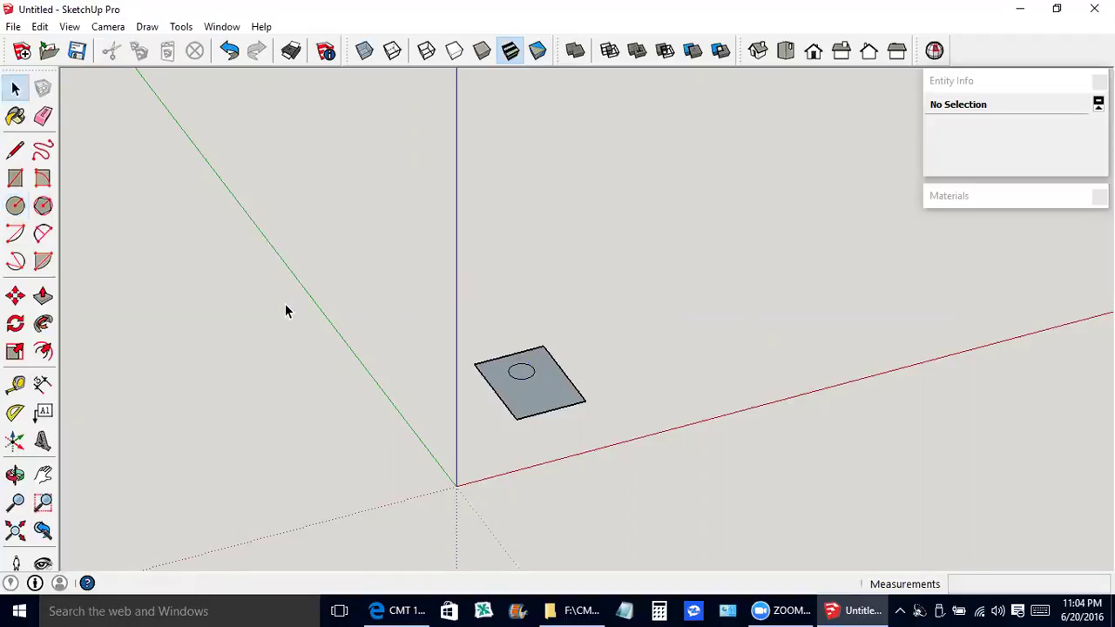
{"action": "left_click", "coordinate": [524, 377]}
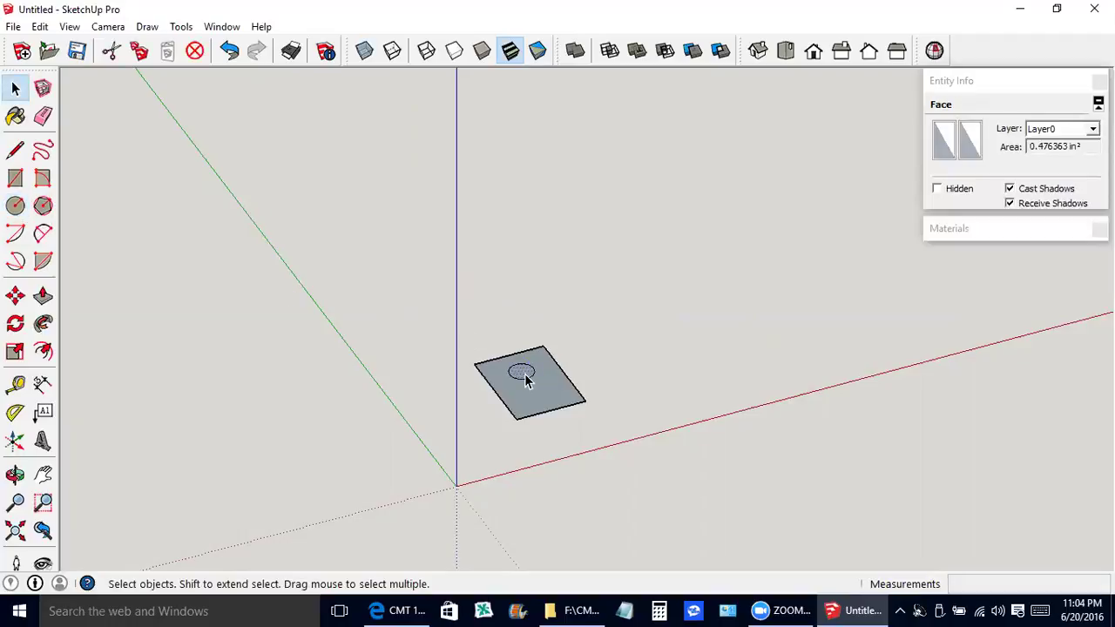
{"action": "key", "text": "Delete"}
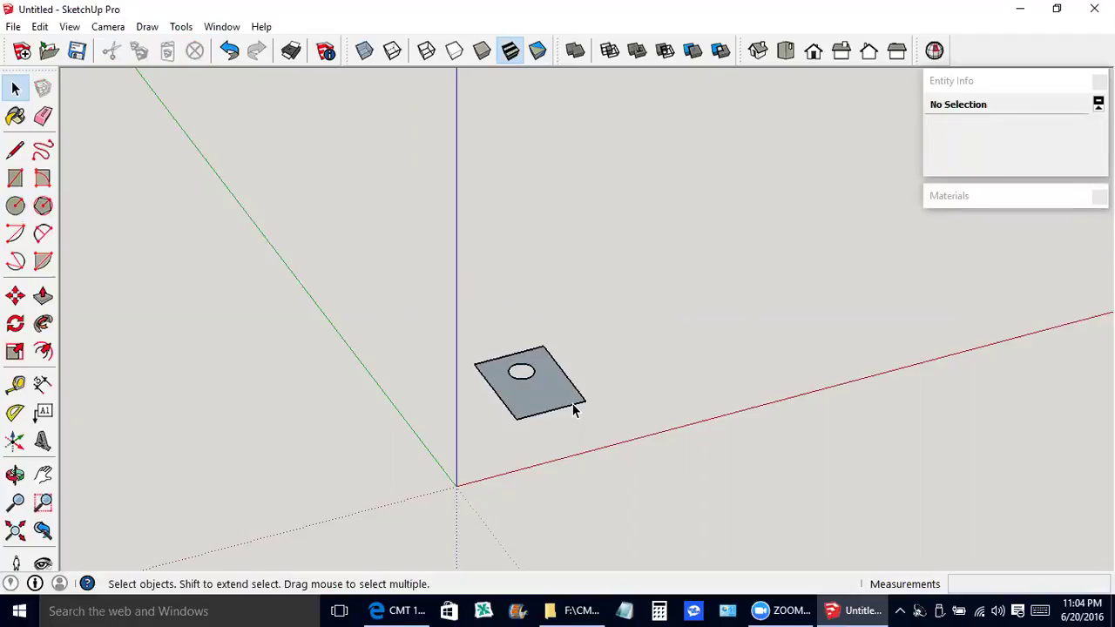
- Push/Pull the holed rectangle up to about 0.48" thick
{"action": "left_click", "coordinate": [43, 296]}
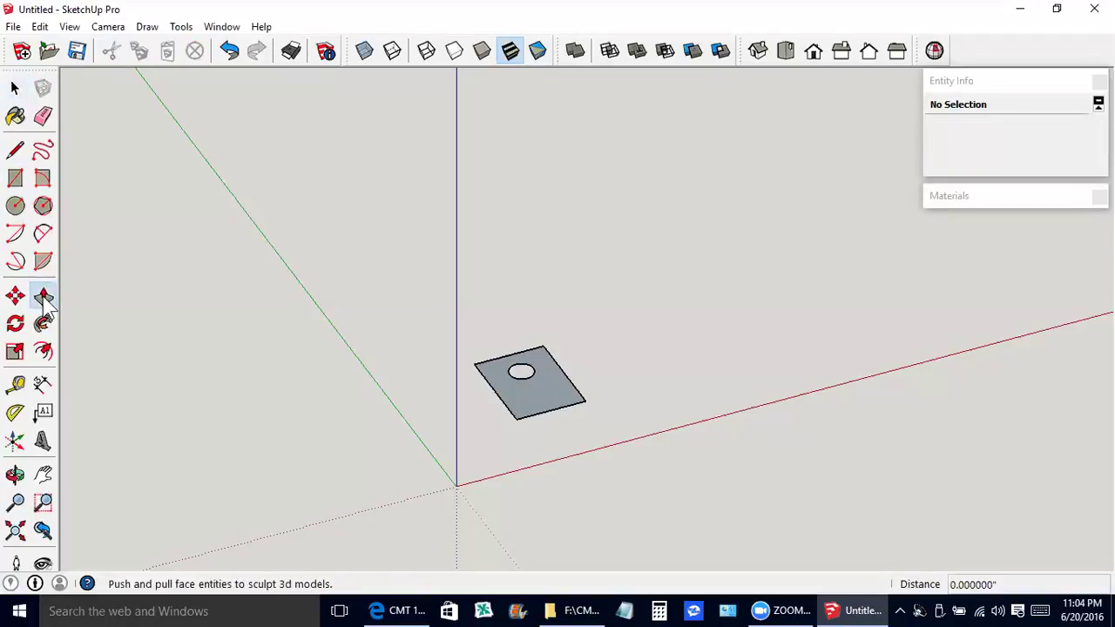
{"action": "left_click", "coordinate": [552, 392]}
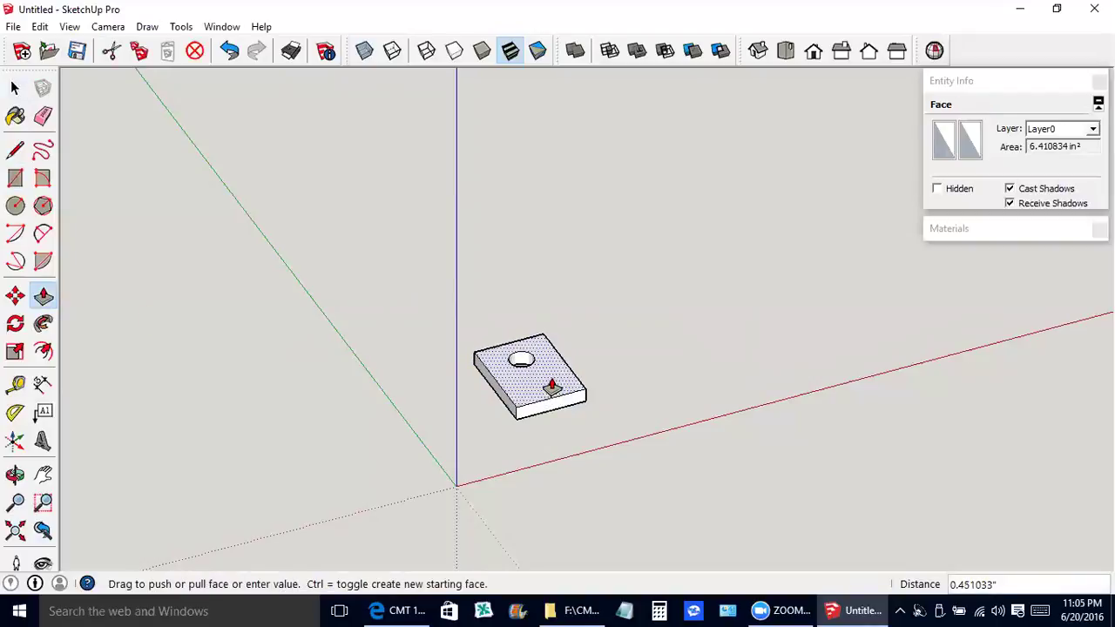
{"action": "left_click", "coordinate": [554, 389]}
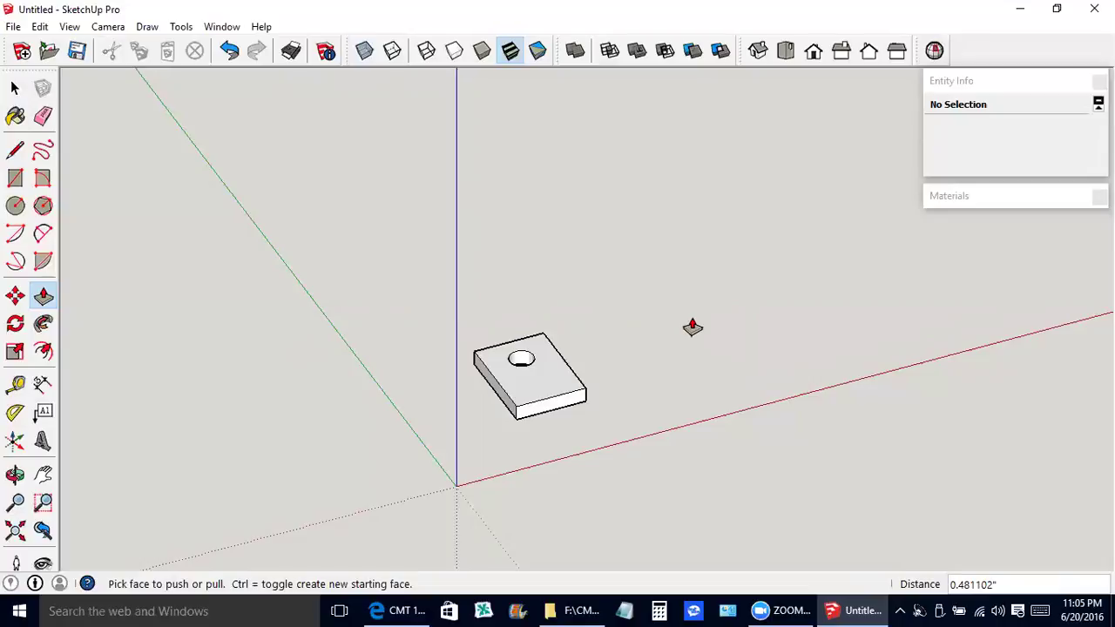
- Select the entire holed slab and group it into a 3.084265 in³ solid
{"action": "key", "text": "space"}
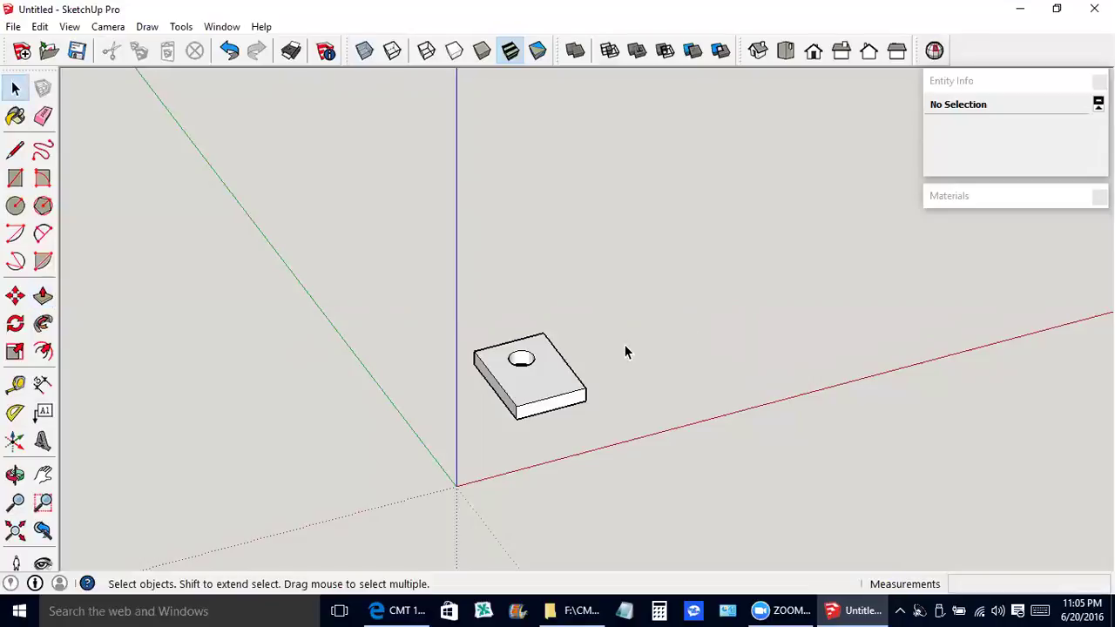
{"action": "double_click", "coordinate": [540, 384]}
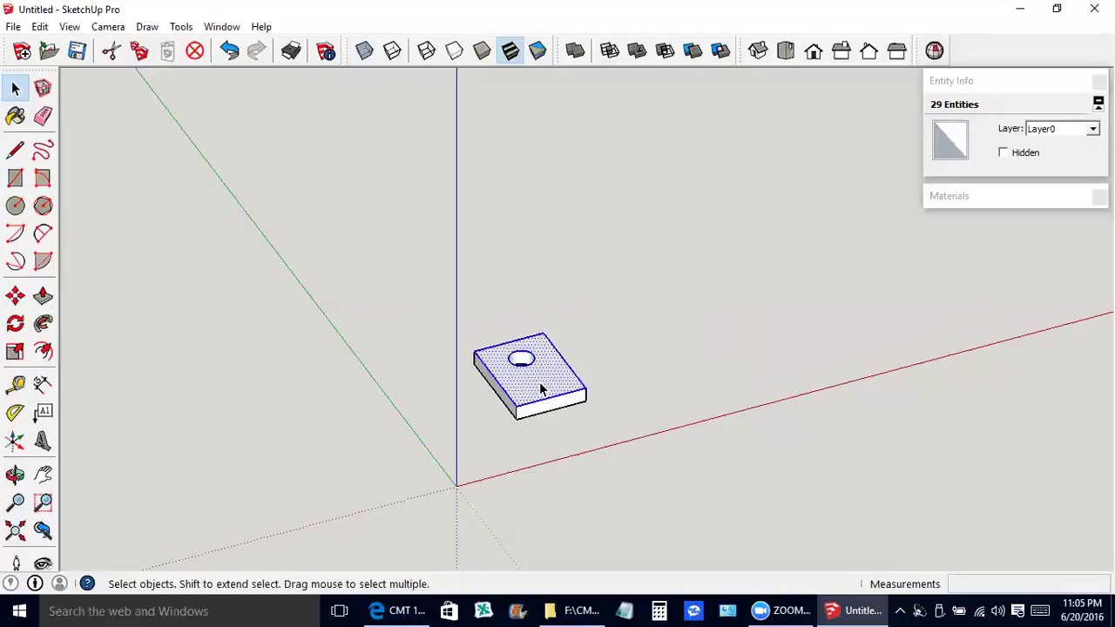
{"action": "triple_click", "coordinate": [539, 382]}
{"action": "right_click", "coordinate": [539, 370]}
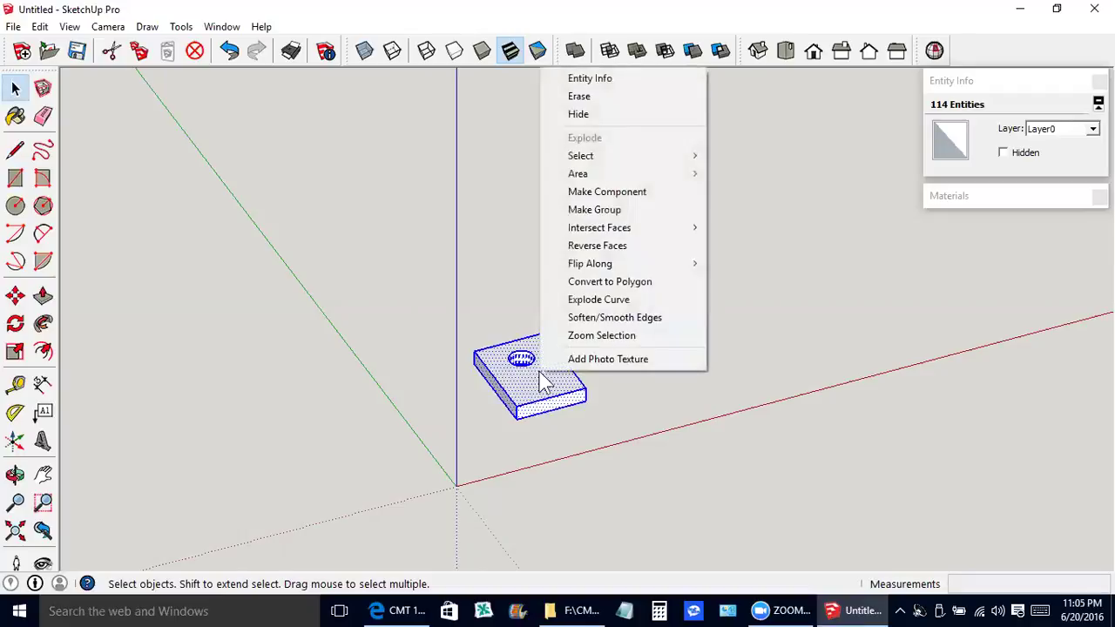
{"action": "left_click", "coordinate": [594, 214]}
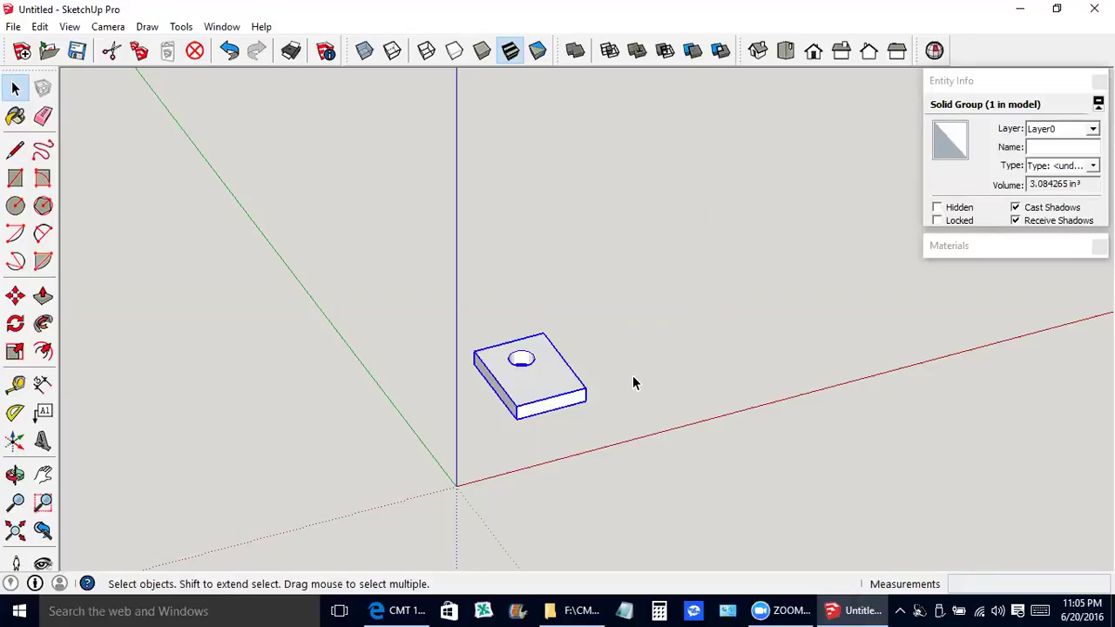
- Draw a narrow strip along the slab's front edge and raise it about 5.47" into an upright
{"action": "left_click", "coordinate": [15, 177]}
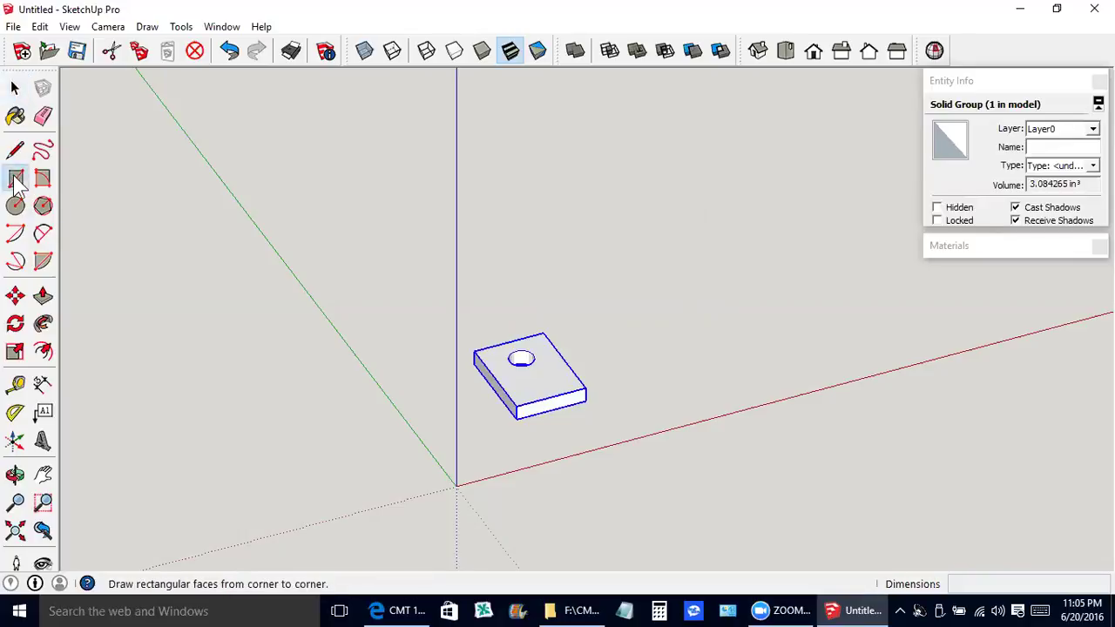
{"action": "left_click", "coordinate": [586, 388]}
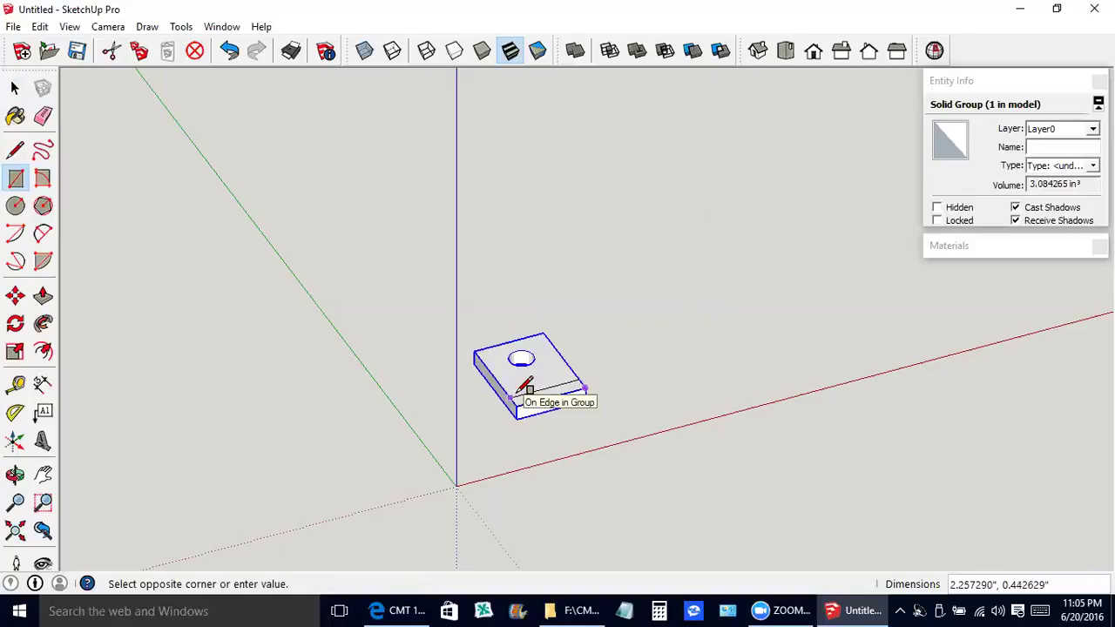
{"action": "left_click", "coordinate": [514, 394]}
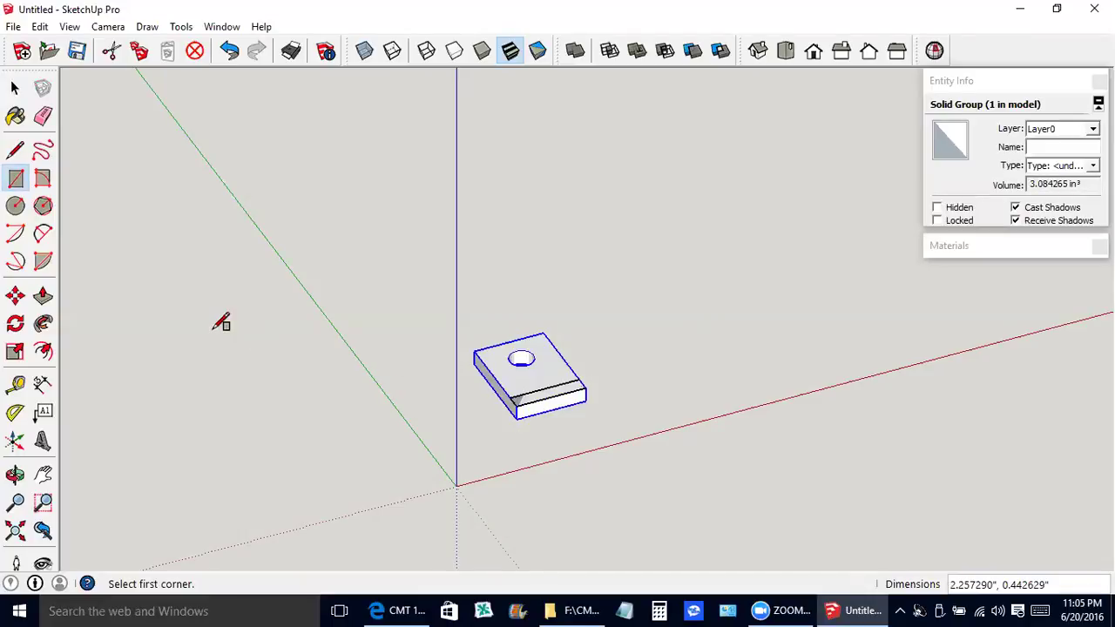
{"action": "left_click", "coordinate": [43, 299]}
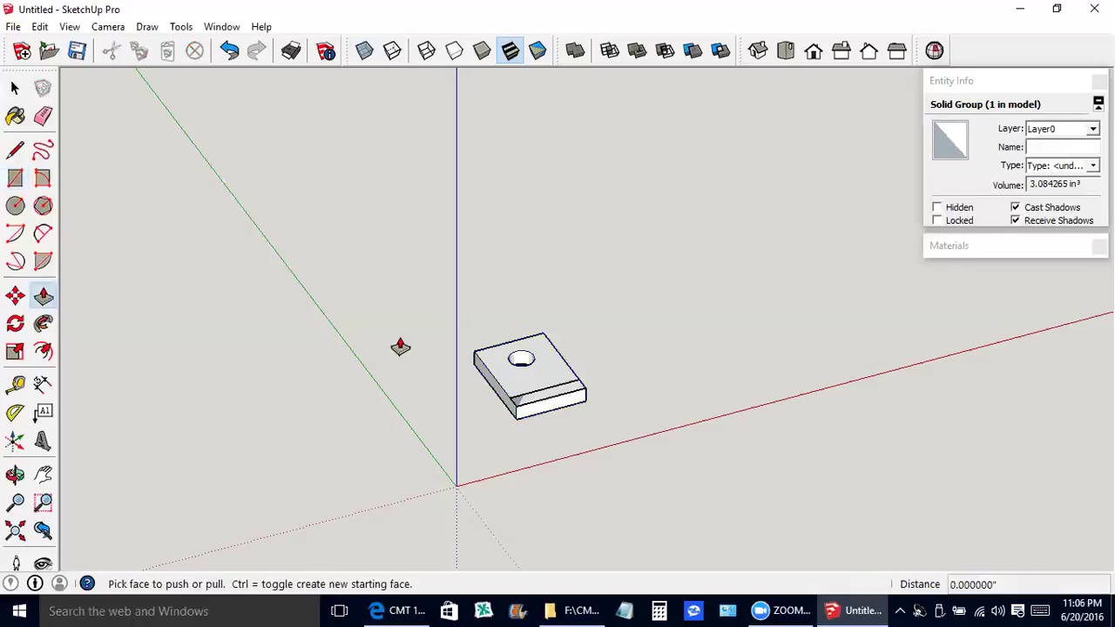
{"action": "left_click", "coordinate": [558, 393]}
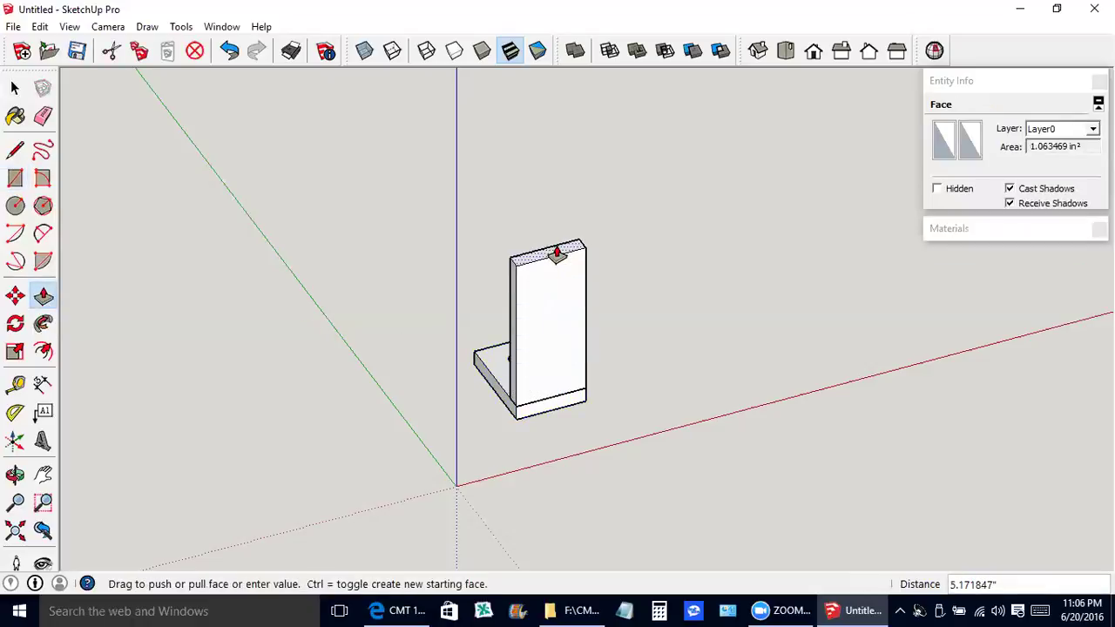
{"action": "left_click", "coordinate": [556, 247]}
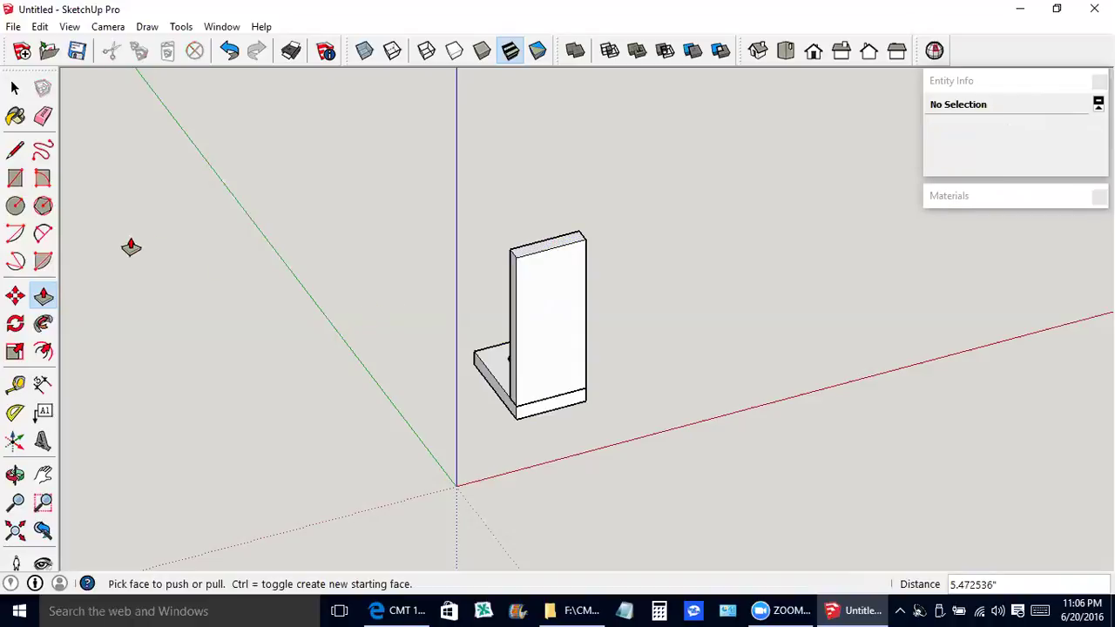
- Draw a circle of radius about 0.37" near the top of the upright's face
{"action": "left_click", "coordinate": [16, 208]}
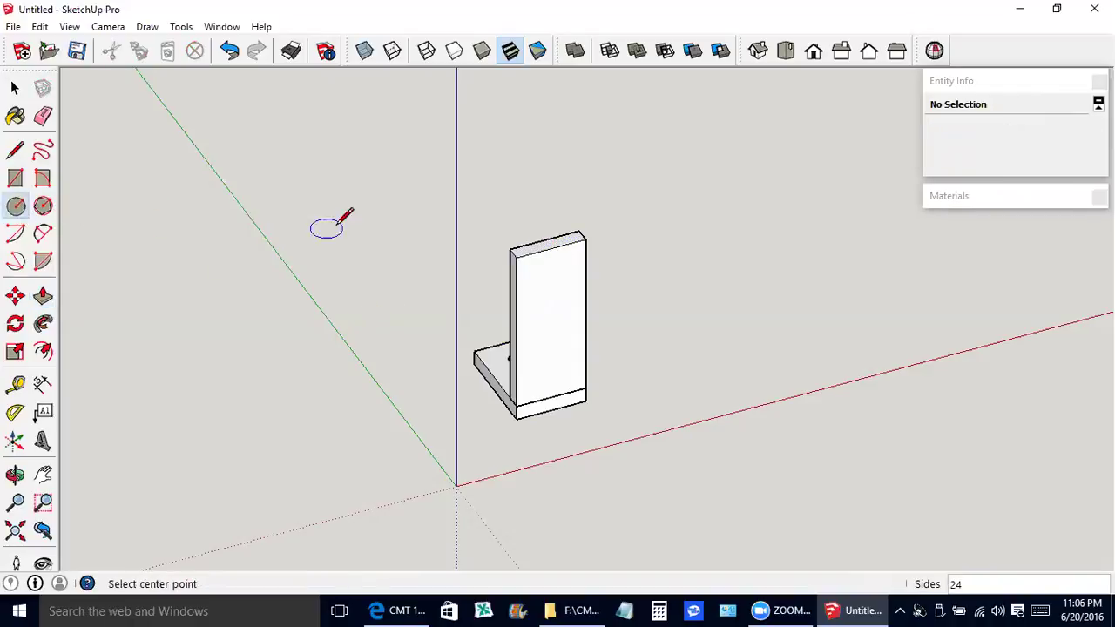
{"action": "left_click", "coordinate": [550, 281]}
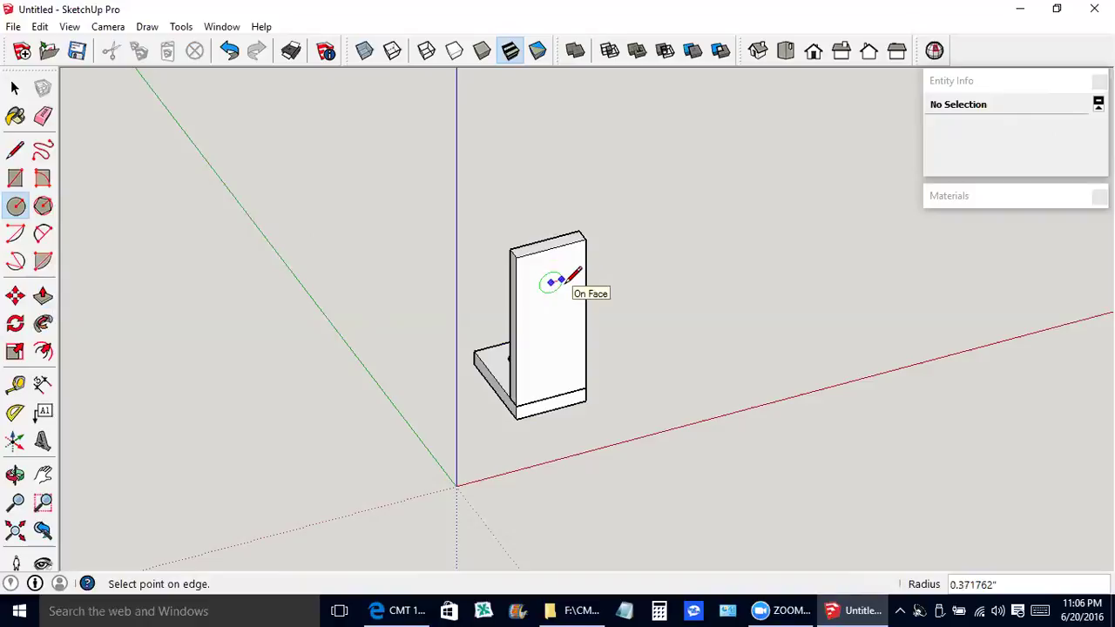
{"action": "left_click", "coordinate": [565, 280]}
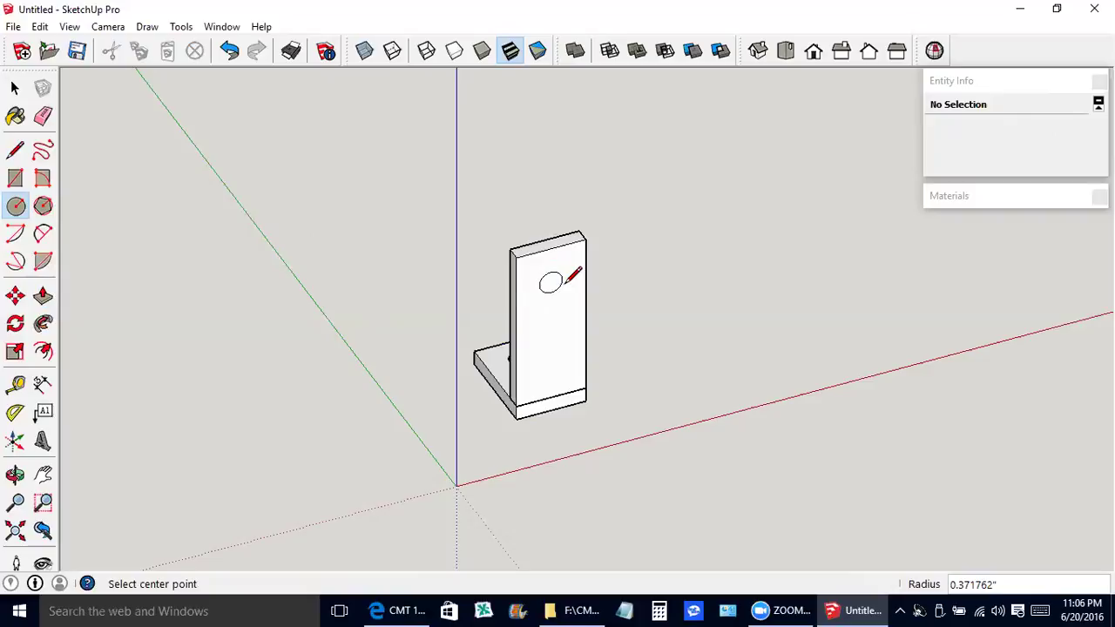
- Push the upright's front face back through itself, which removes the upright, leaving a floating cylinder
{"action": "key", "text": "space"}
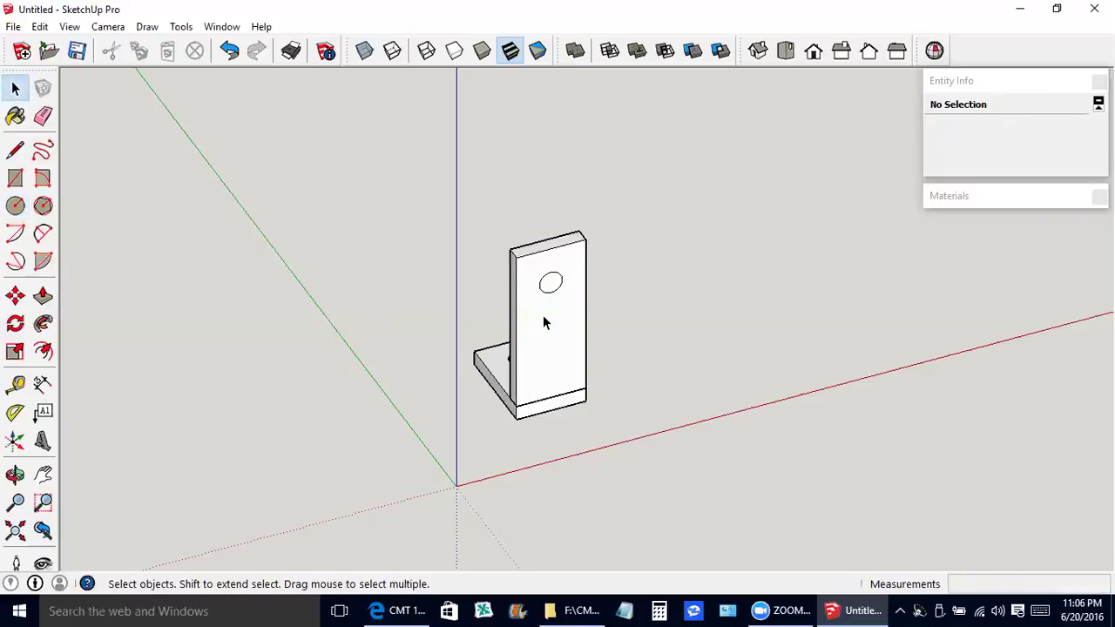
{"action": "left_click", "coordinate": [543, 316]}
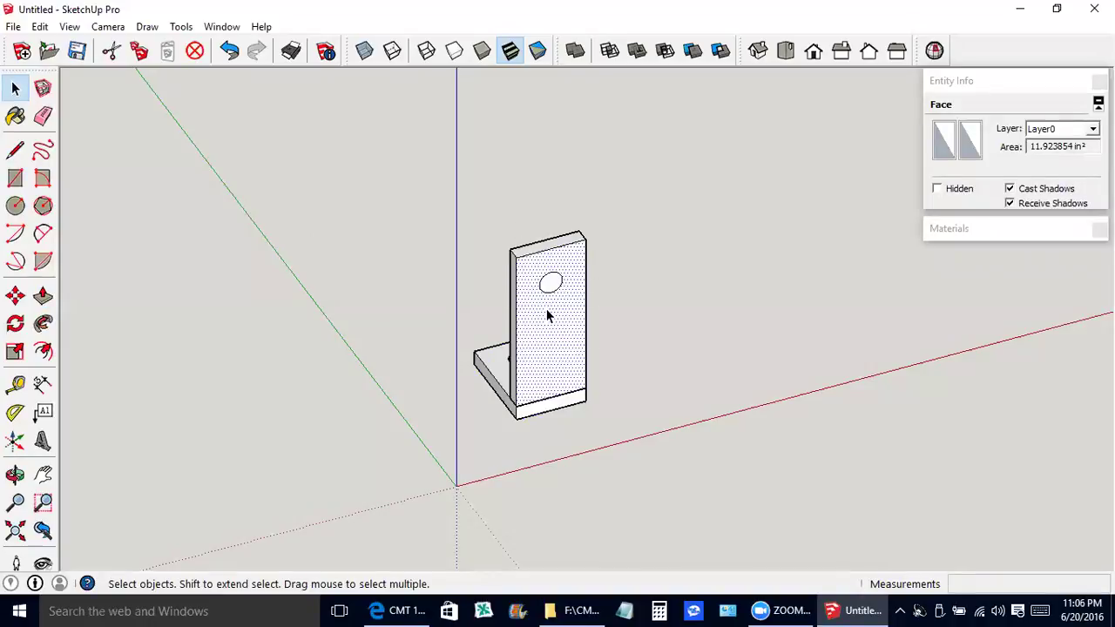
{"action": "key", "text": "p"}
{"action": "key", "text": "o"}
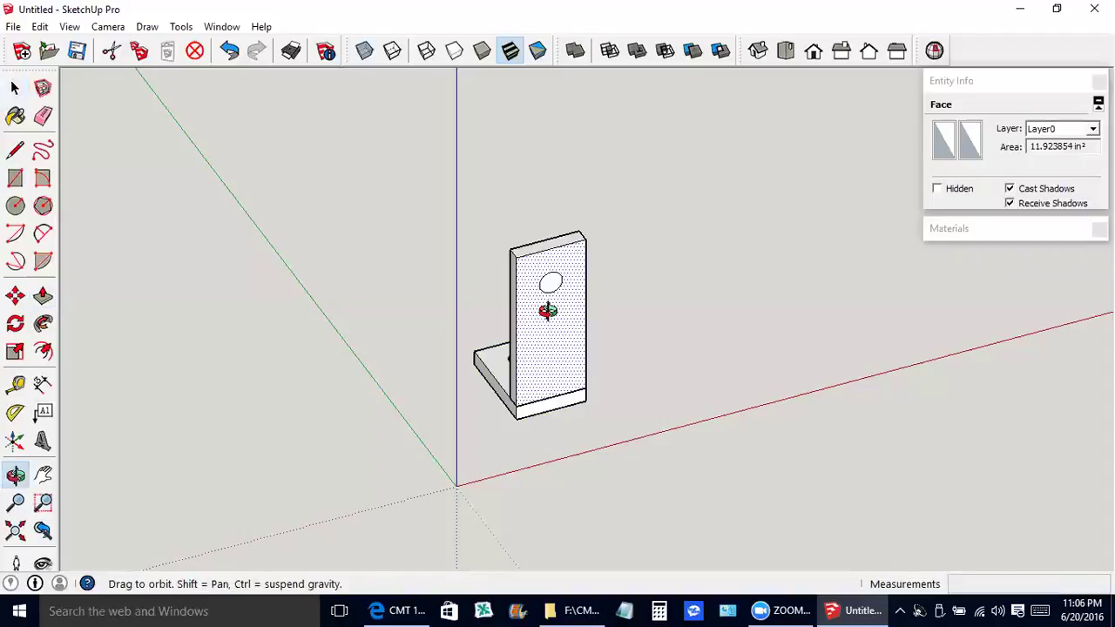
{"action": "left_click_drag", "start_coordinate": [505, 299], "coordinate": [469, 285]}
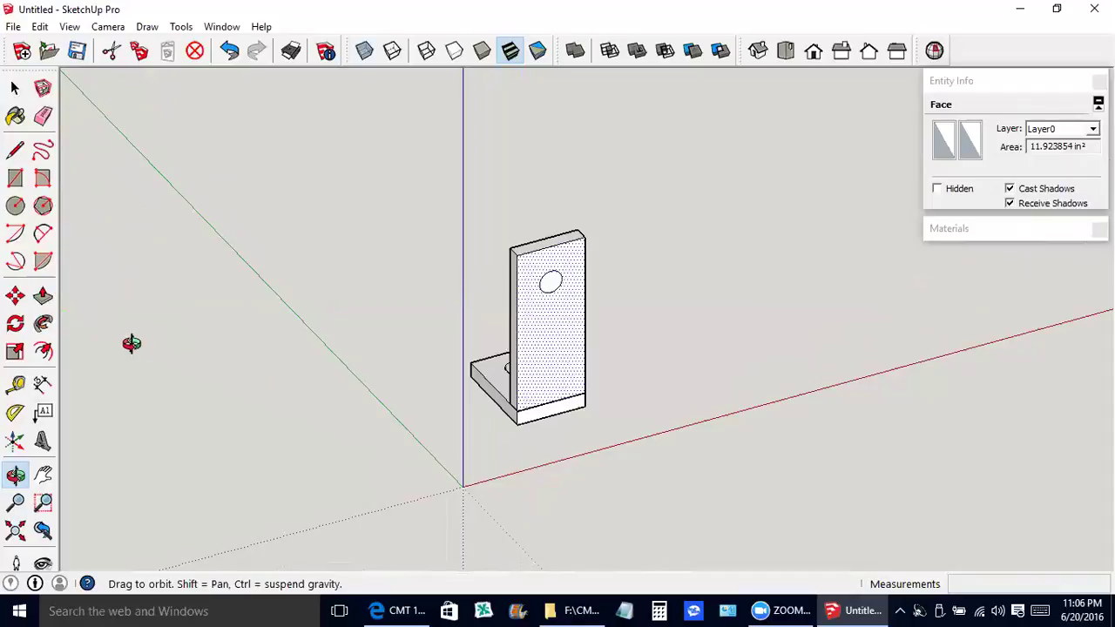
{"action": "left_click", "coordinate": [17, 479]}
{"action": "left_click_drag", "start_coordinate": [341, 326], "coordinate": [435, 281]}
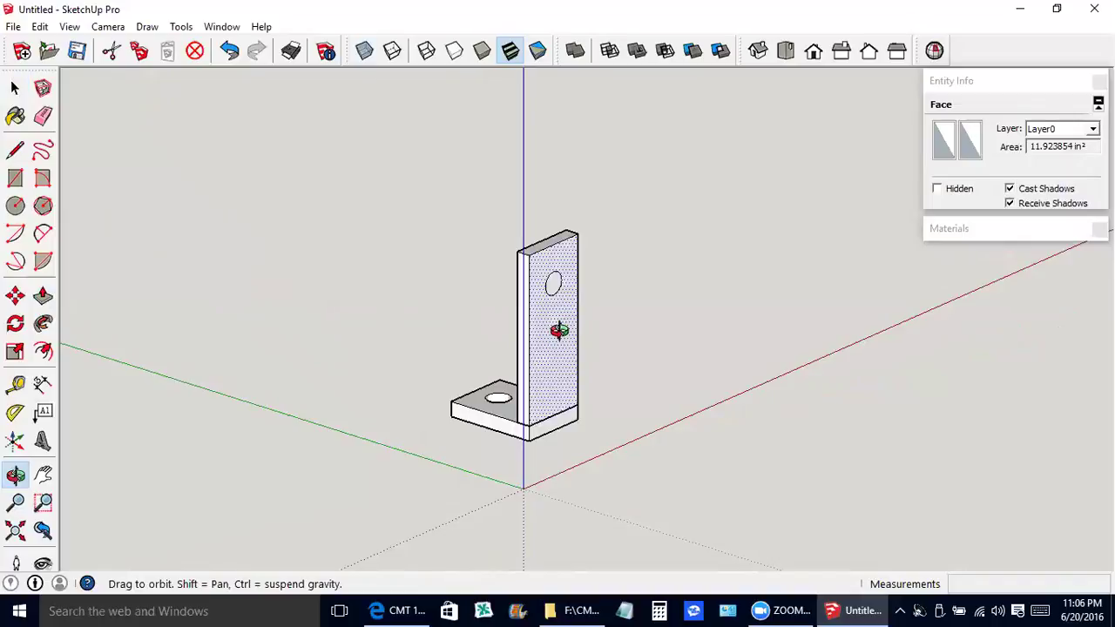
{"action": "left_click", "coordinate": [42, 299]}
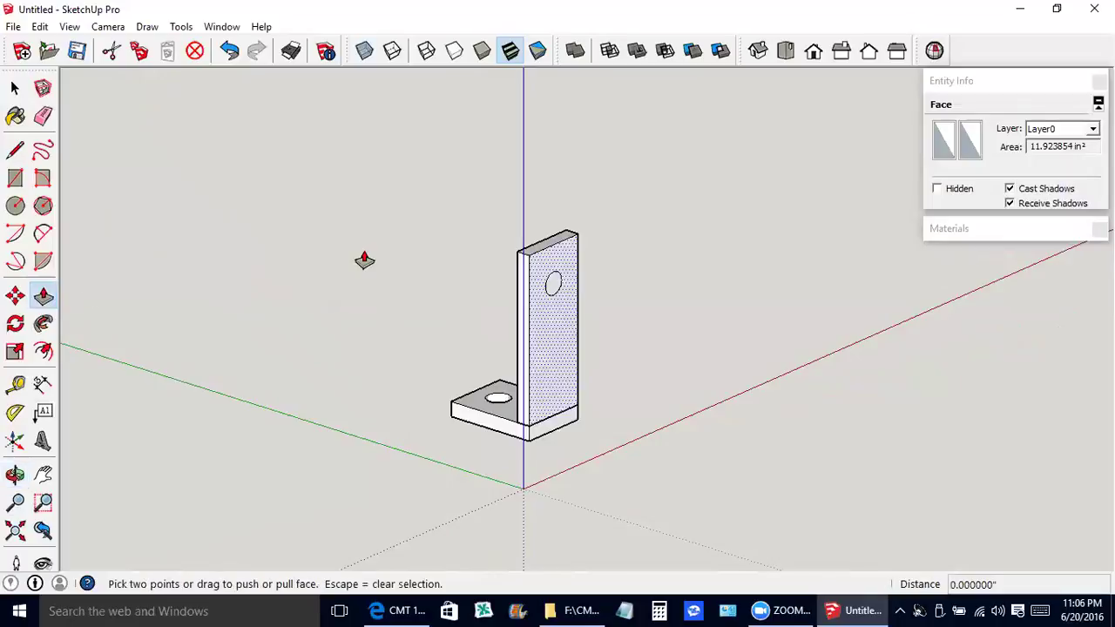
{"action": "left_click", "coordinate": [550, 293]}
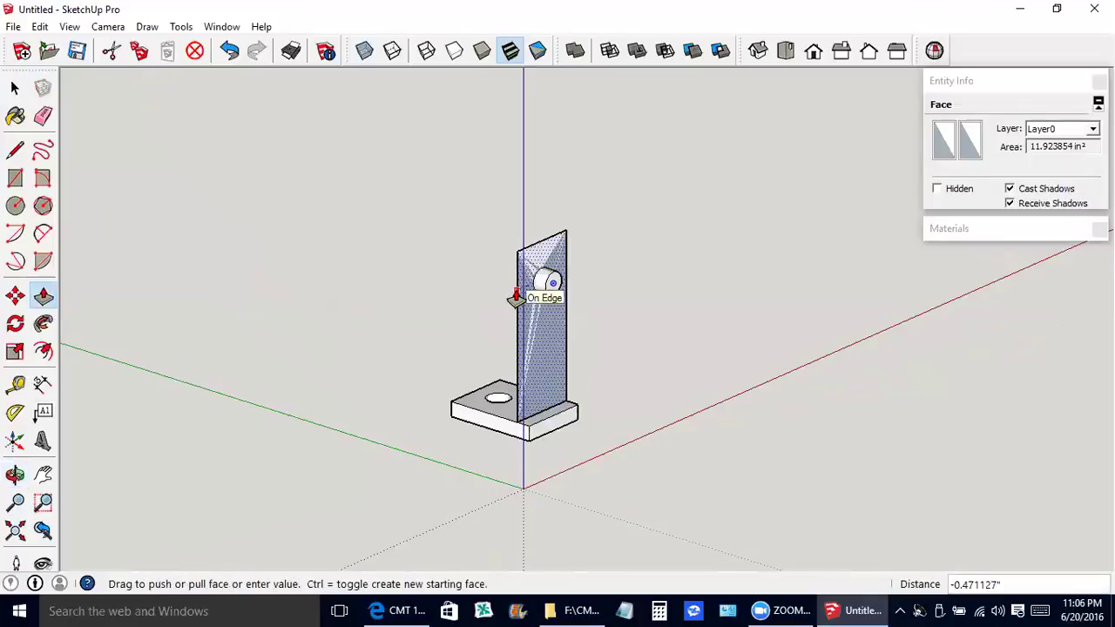
{"action": "left_click", "coordinate": [516, 298]}
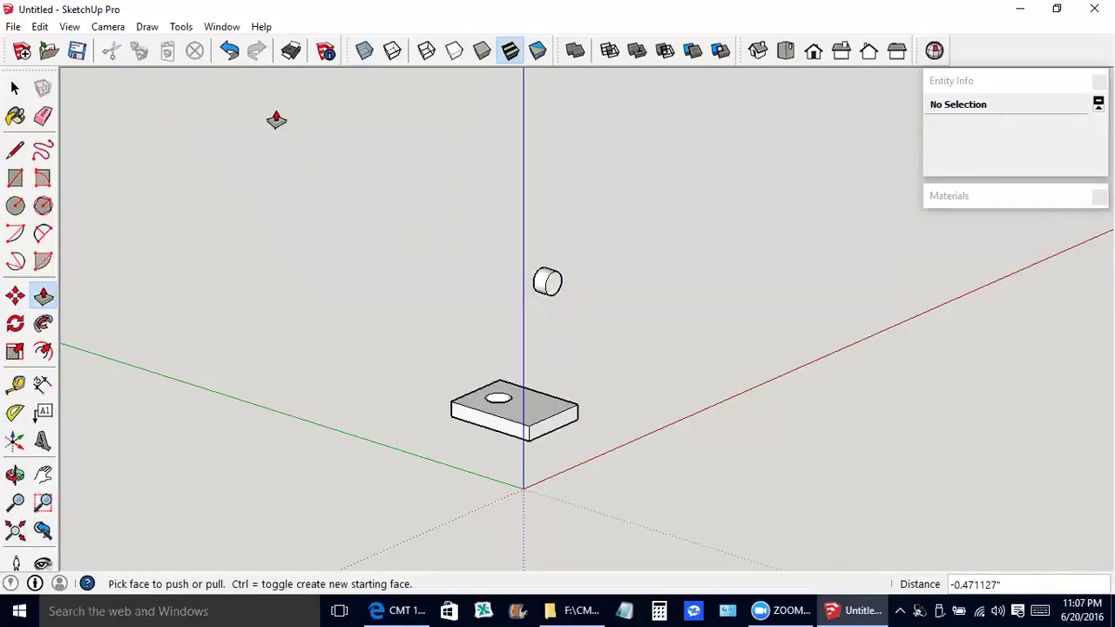
- Undo the removal, then push the circle clean through the upright to form a round hole
{"action": "left_click", "coordinate": [230, 50]}
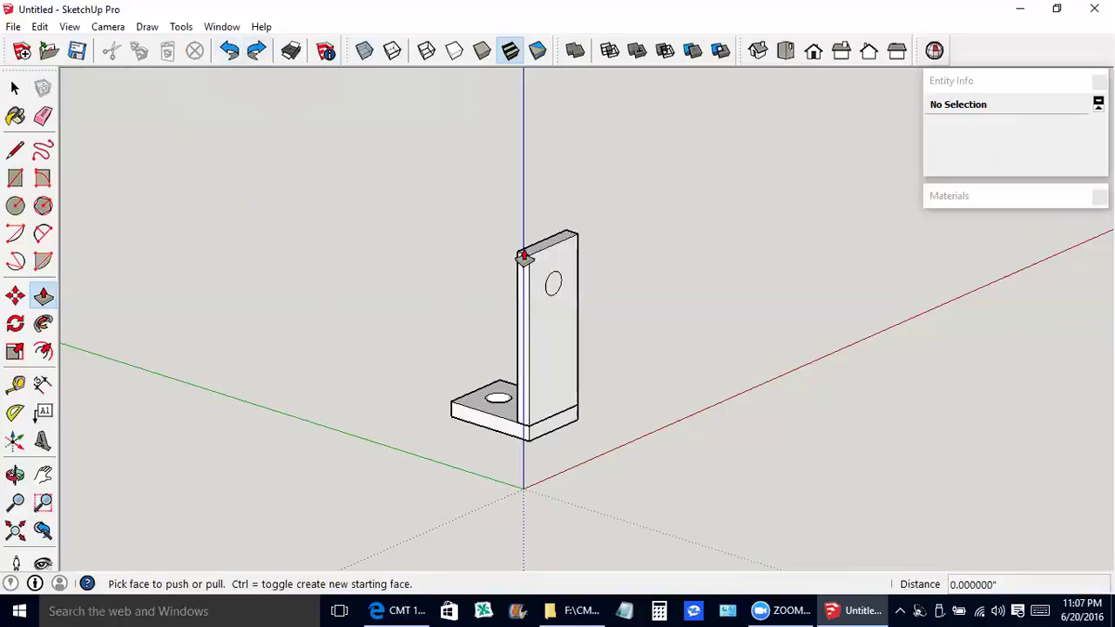
{"action": "left_click", "coordinate": [554, 287]}
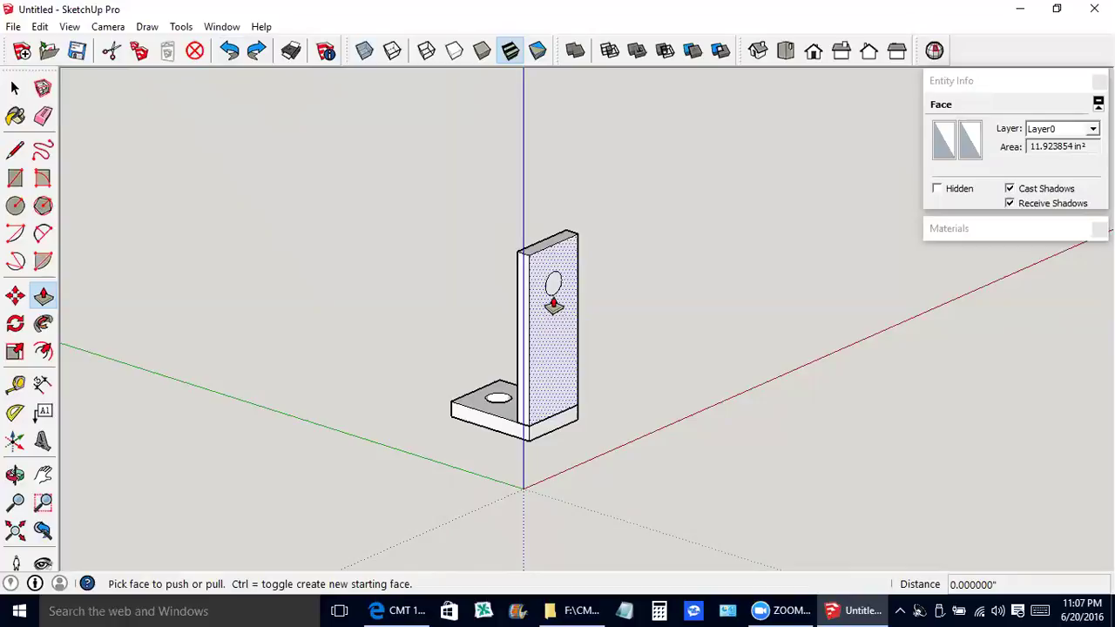
{"action": "left_click", "coordinate": [553, 285]}
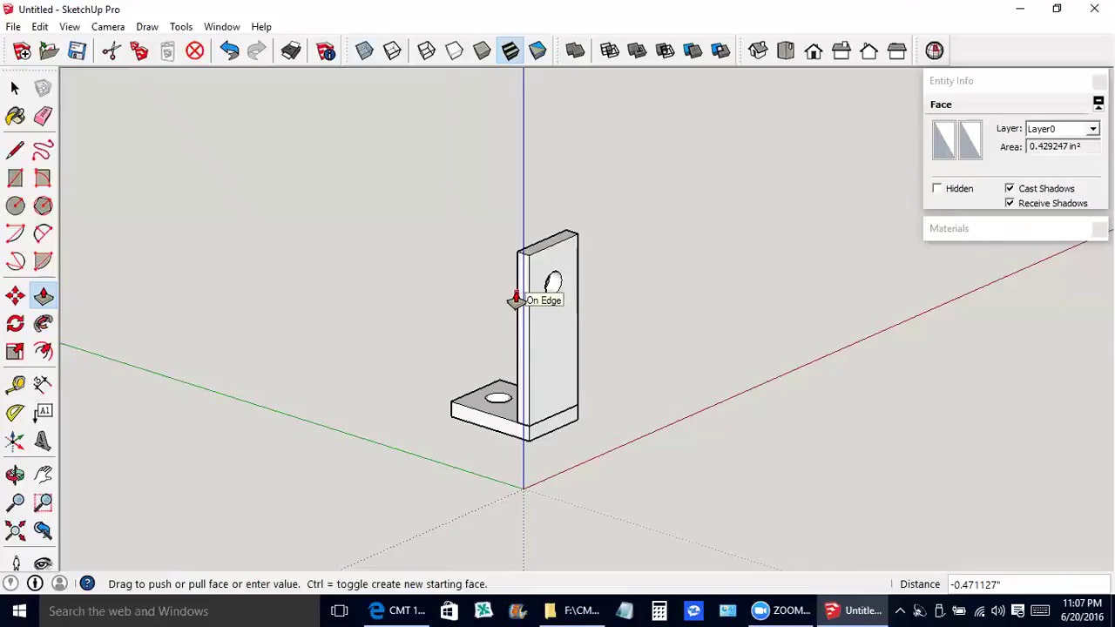
{"action": "left_click", "coordinate": [516, 301]}
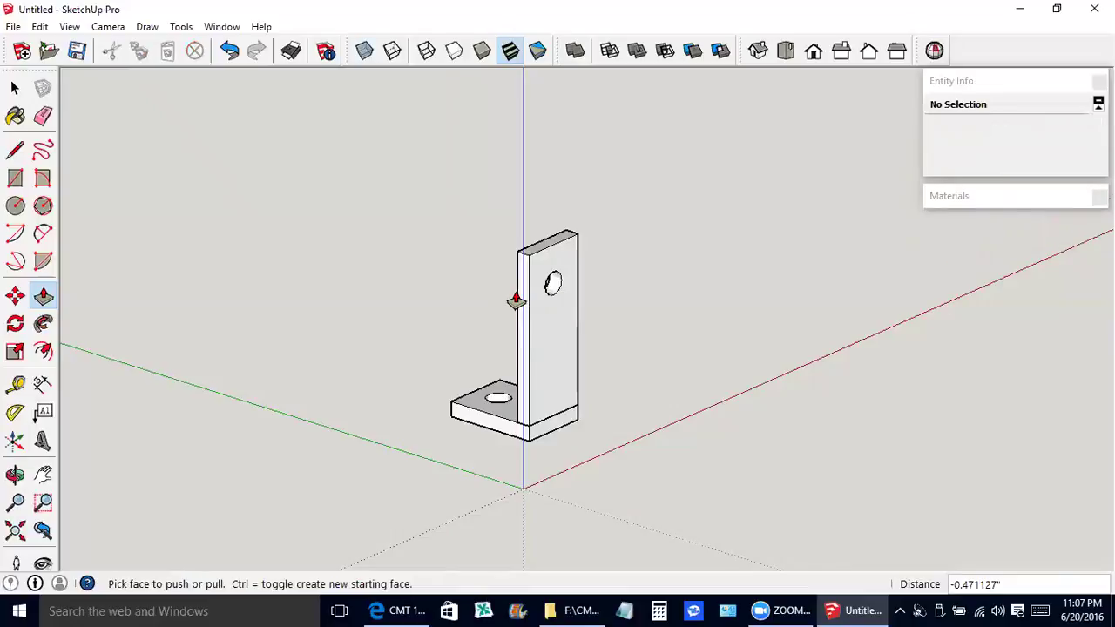
{"action": "key", "text": "o"}
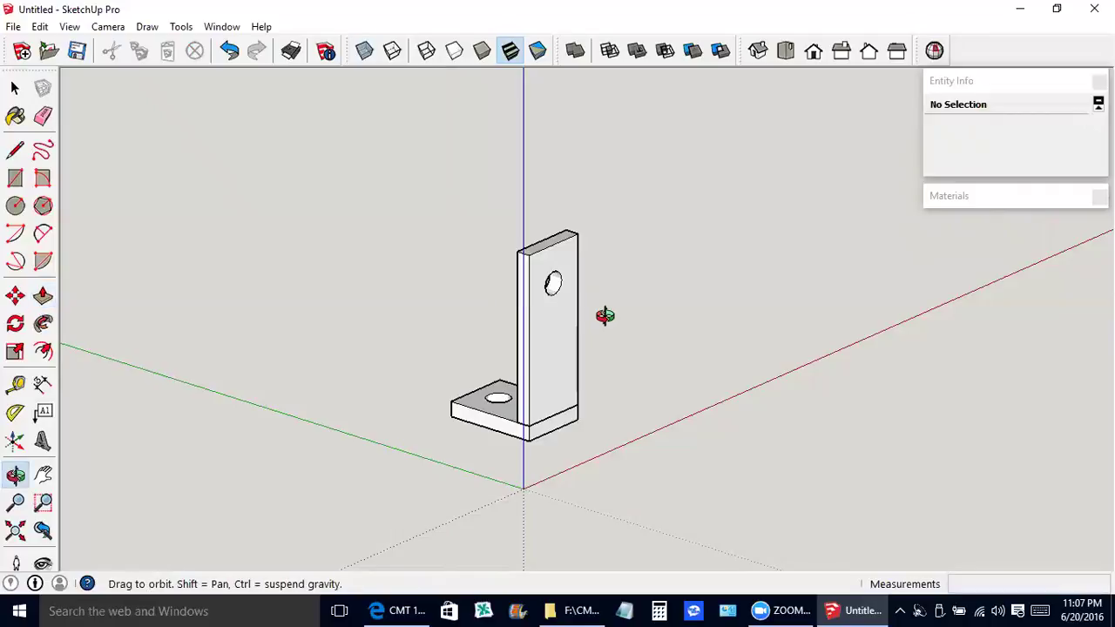
{"action": "left_click_drag", "start_coordinate": [602, 314], "coordinate": [651, 295]}
{"action": "key", "text": "space"}
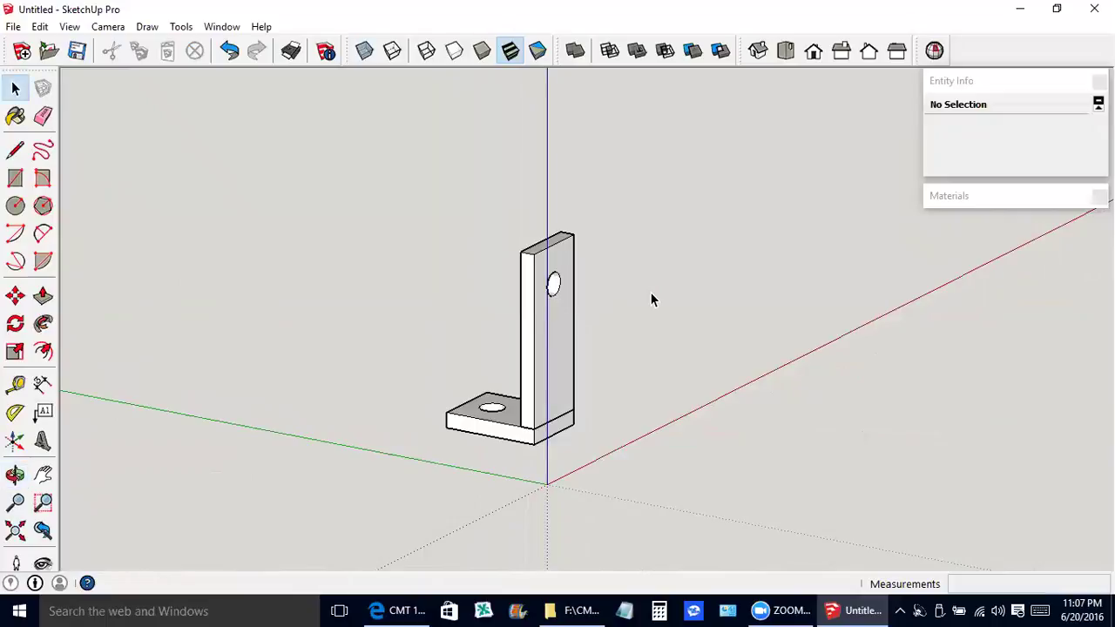
- Group the upright as a 5.617644 in³ solid, separate from the 3.084265 in³ base
{"action": "triple_click", "coordinate": [561, 344]}
{"action": "right_click", "coordinate": [565, 350]}
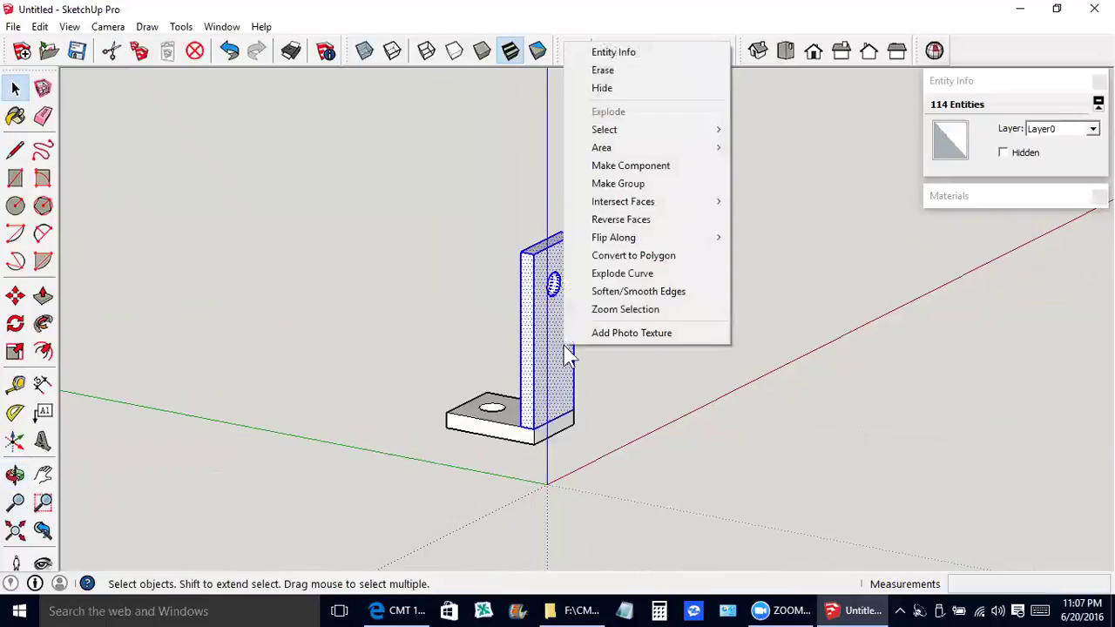
{"action": "left_click", "coordinate": [623, 186]}
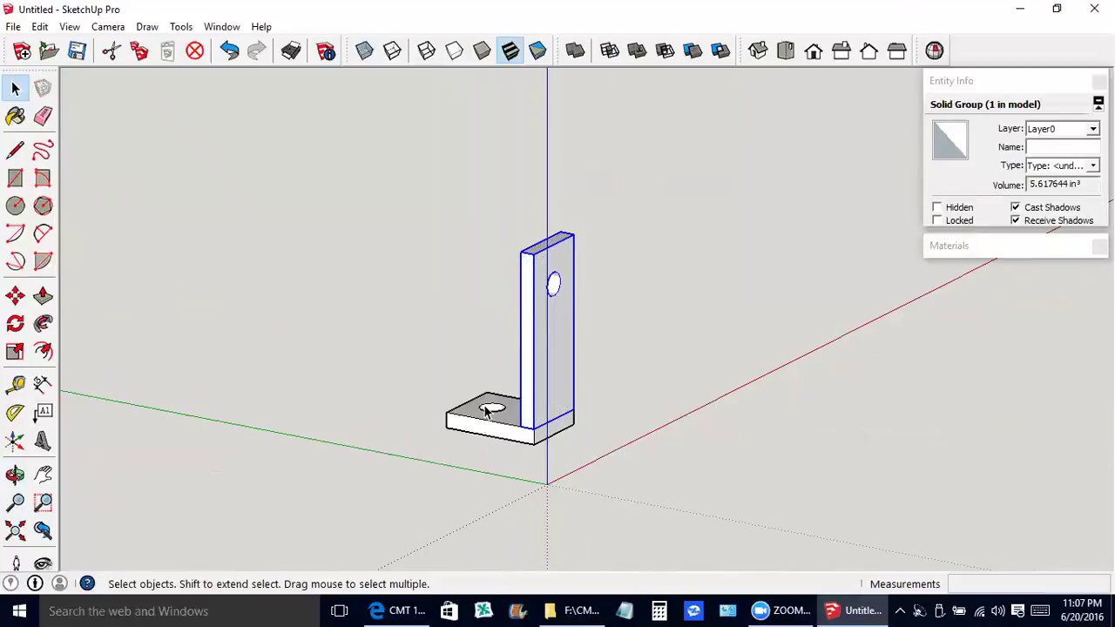
{"action": "left_click", "coordinate": [499, 434]}
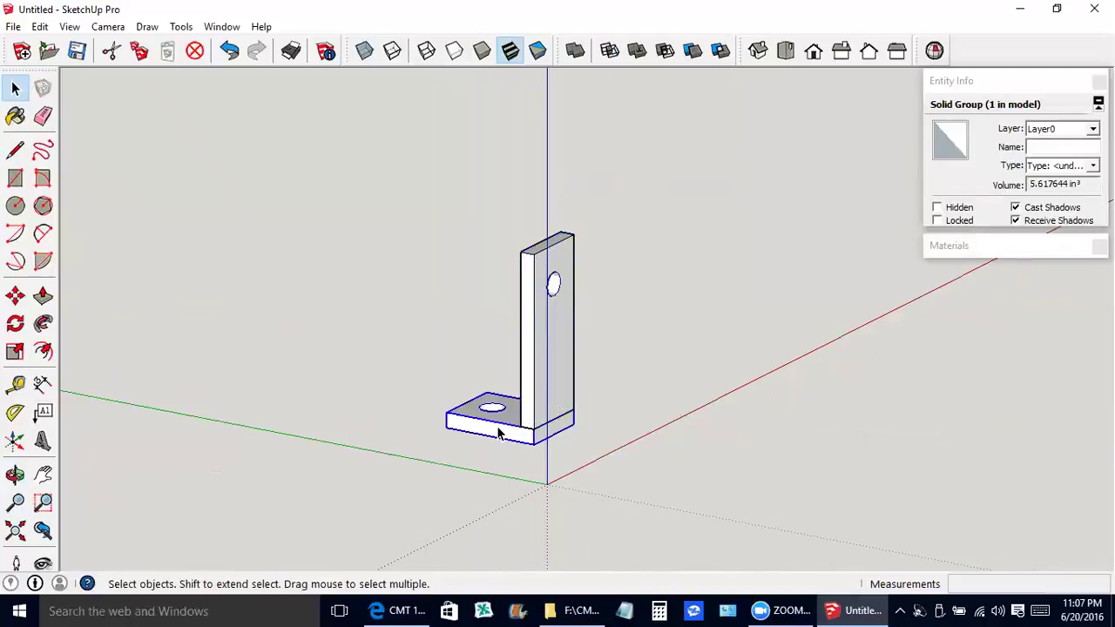
{"action": "left_click", "coordinate": [536, 386]}
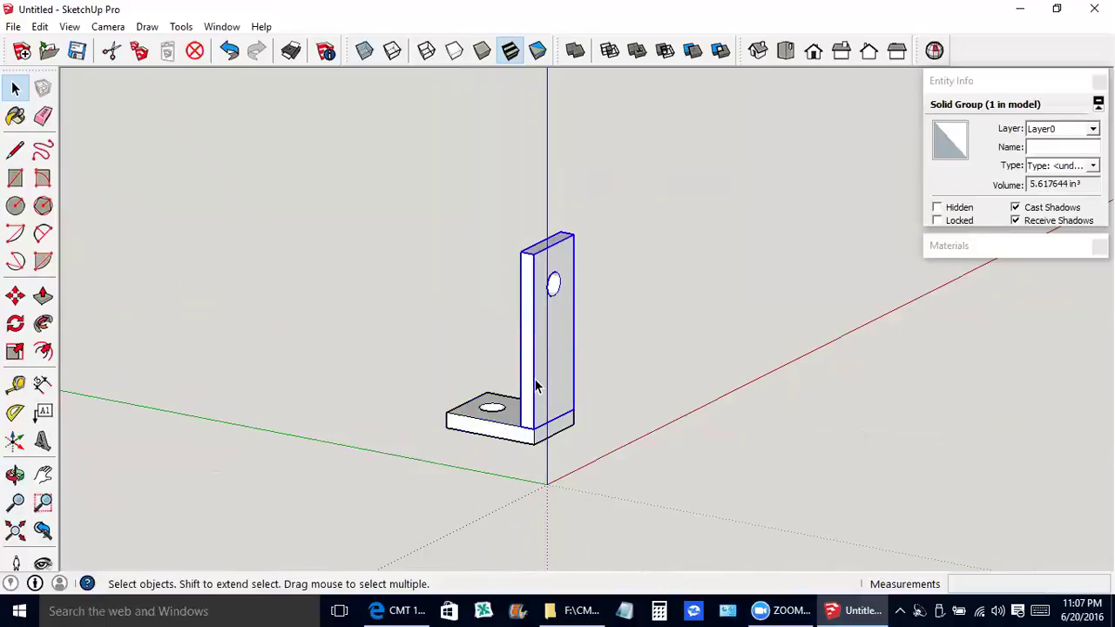
{"action": "key", "text": "o"}
{"action": "left_click_drag", "start_coordinate": [610, 348], "coordinate": [369, 311]}
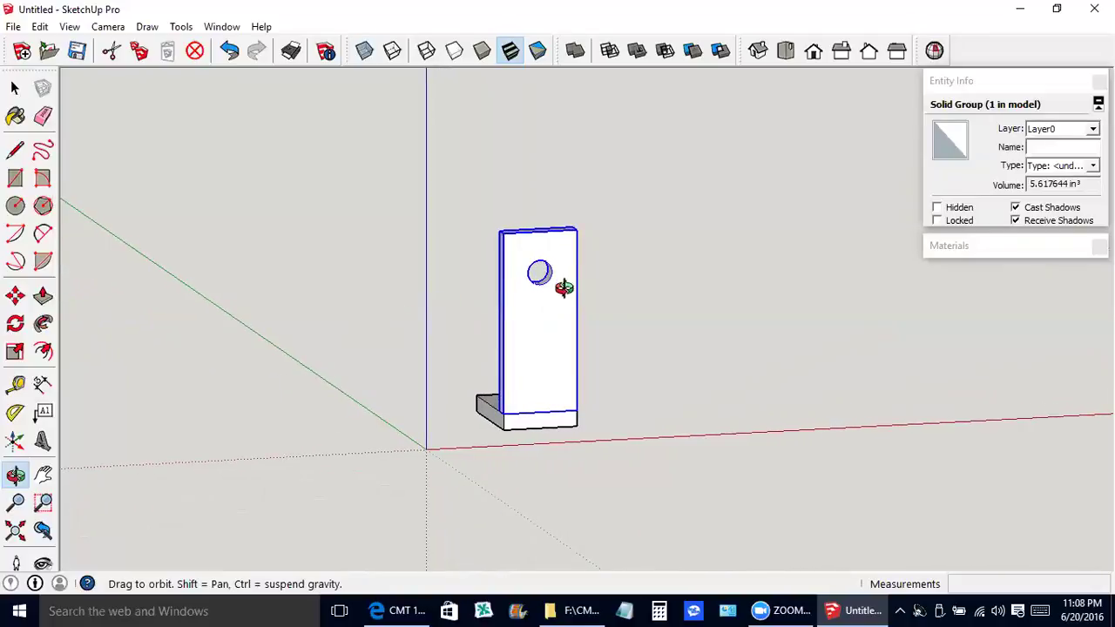
{"action": "scroll", "coordinate": [558, 287], "scroll_direction": "up", "scroll_amount": 2}
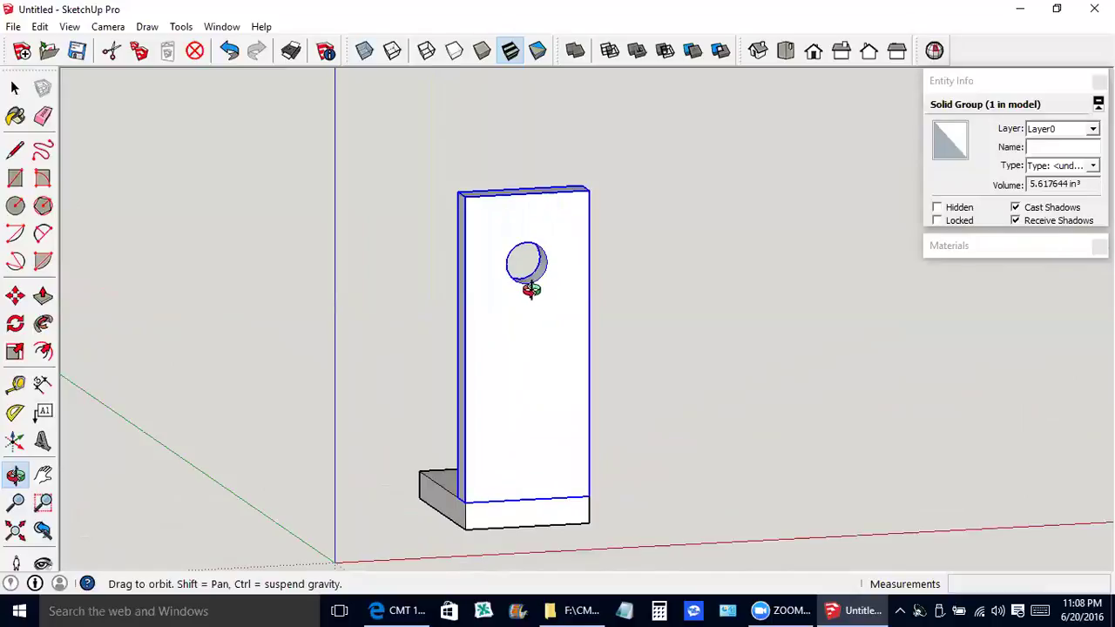
{"action": "left_click_drag", "start_coordinate": [526, 288], "coordinate": [523, 286]}
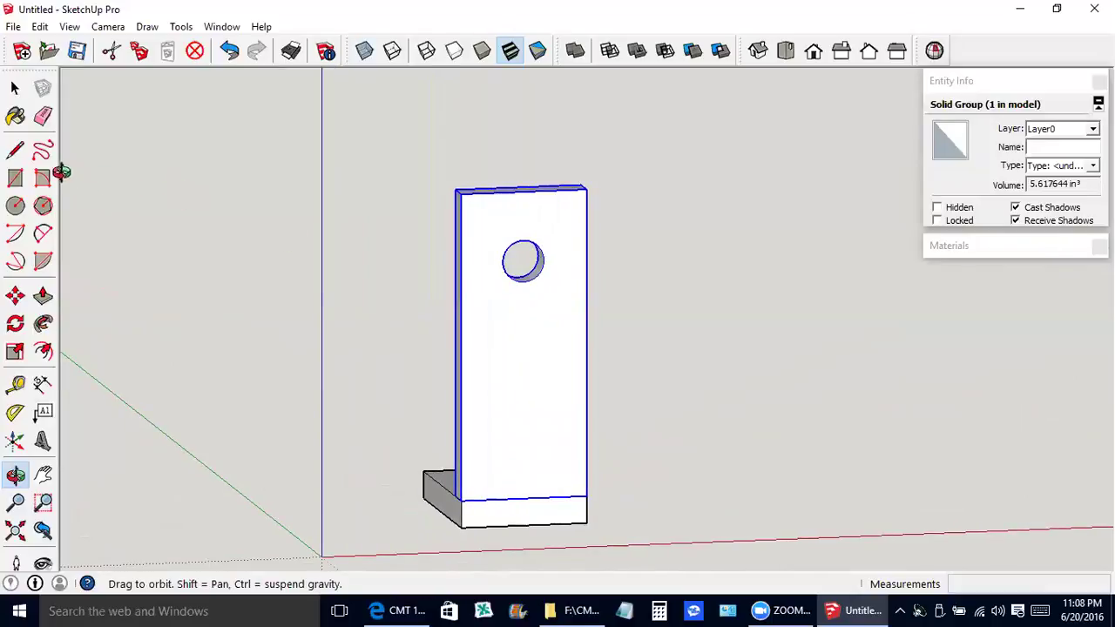
{"action": "left_click", "coordinate": [14, 152]}
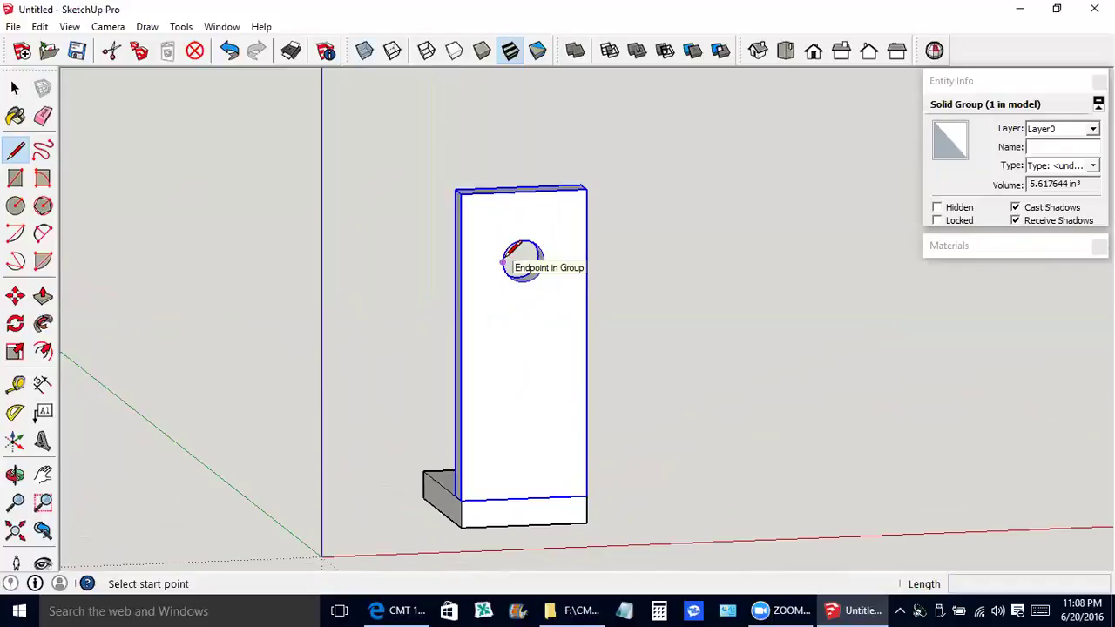
{"action": "left_click", "coordinate": [503, 261]}
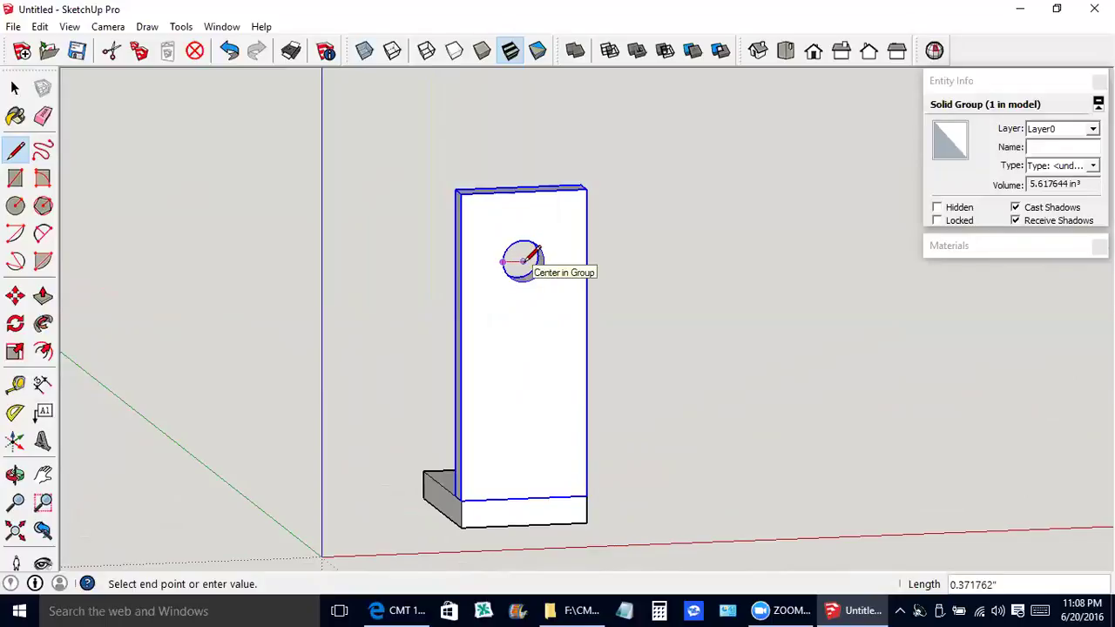
{"action": "key", "text": "o"}
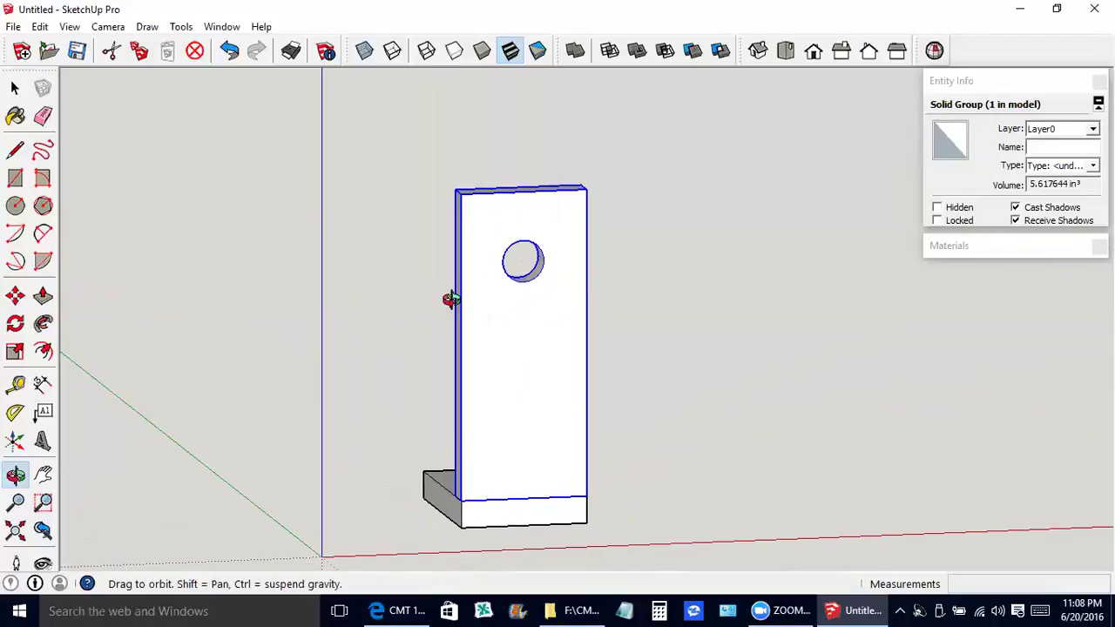
{"action": "left_click_drag", "start_coordinate": [461, 299], "coordinate": [655, 273]}
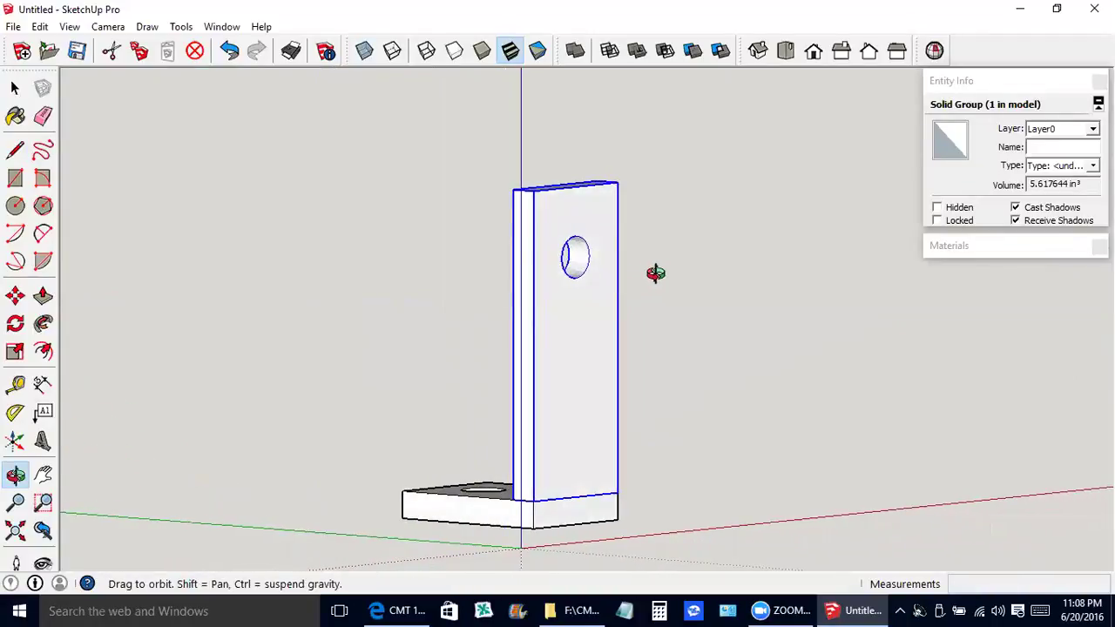
{"action": "key", "text": "l"}
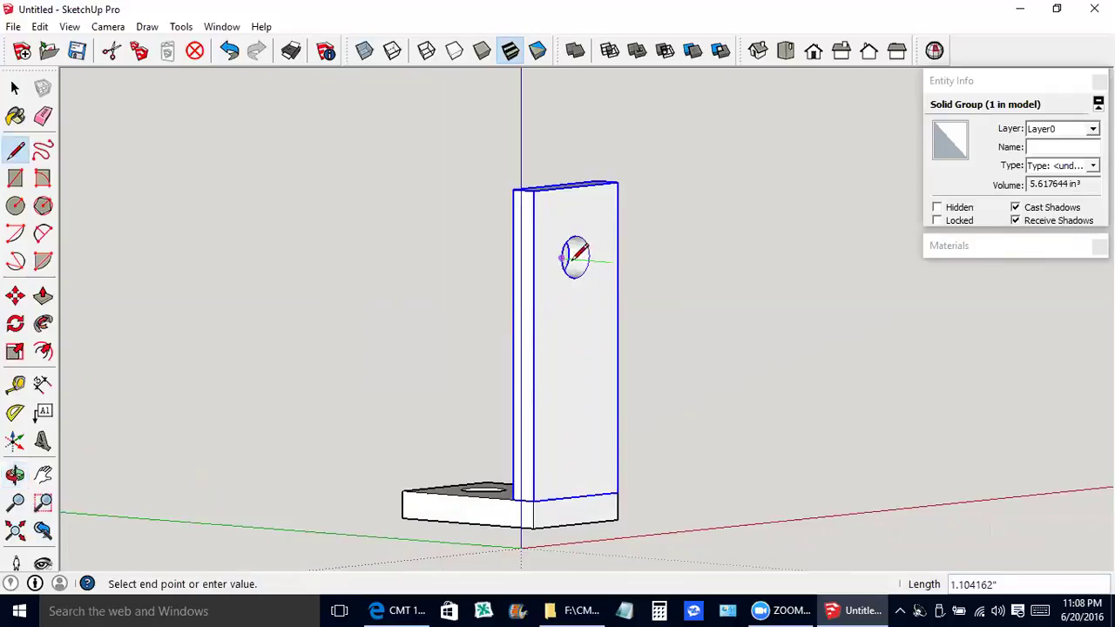
{"action": "left_click", "coordinate": [562, 258]}
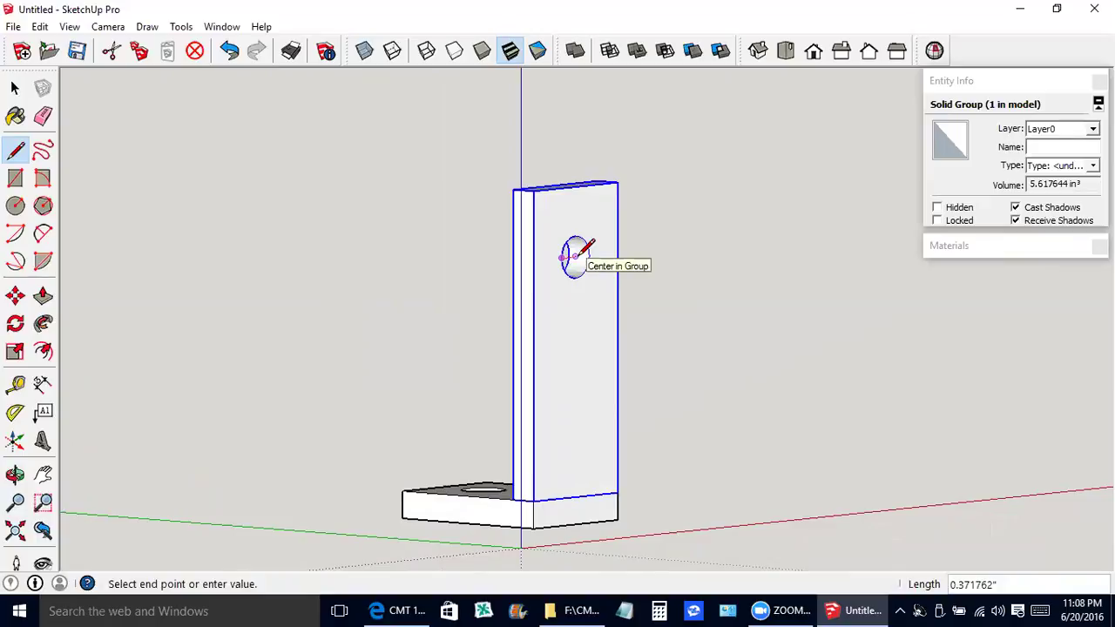
{"action": "key", "text": "o"}
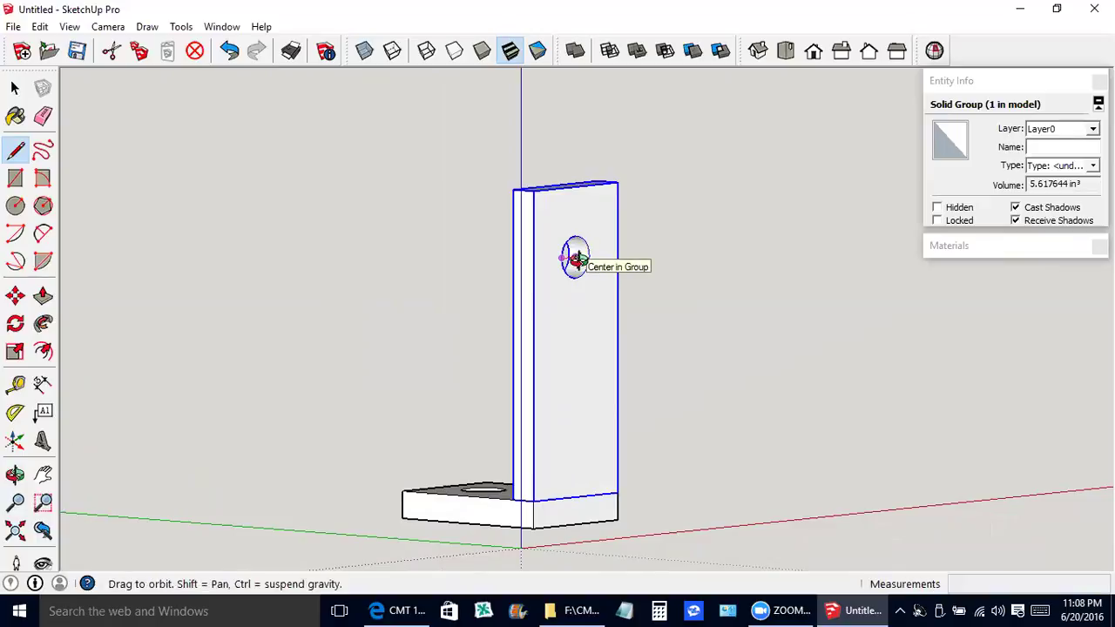
{"action": "left_click_drag", "start_coordinate": [568, 272], "coordinate": [365, 274]}
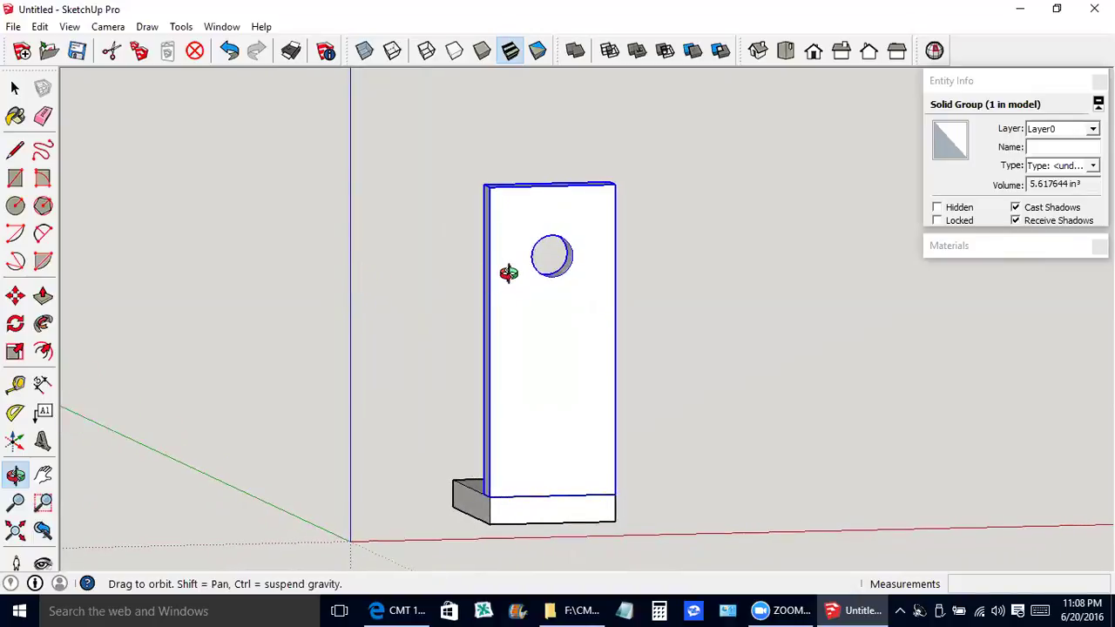
{"action": "key", "text": "Escape"}
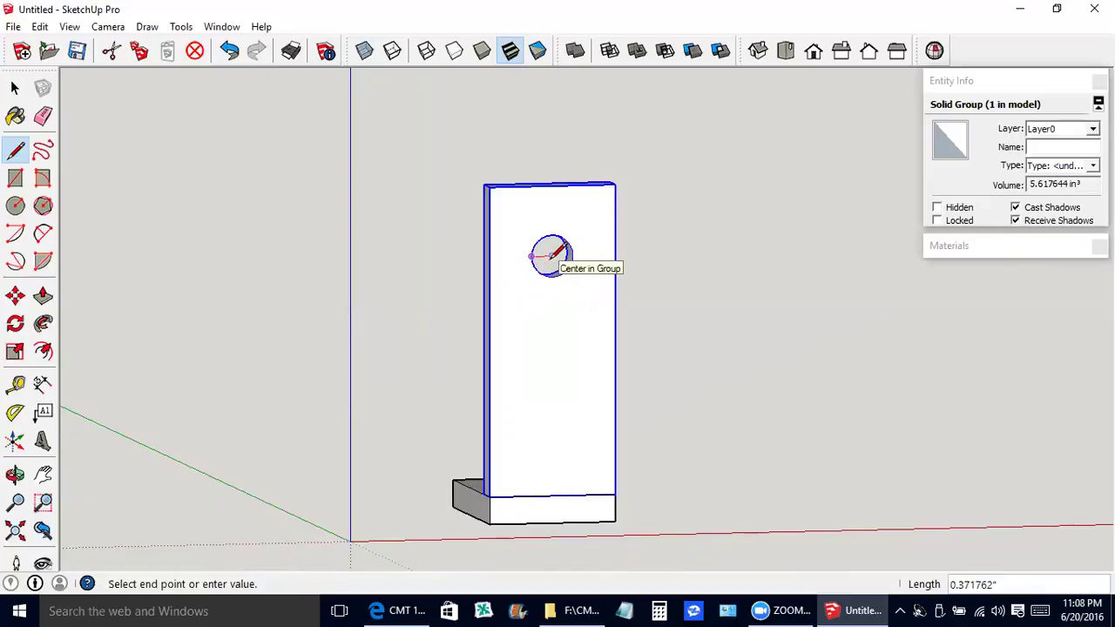
{"action": "key", "text": "Escape"}
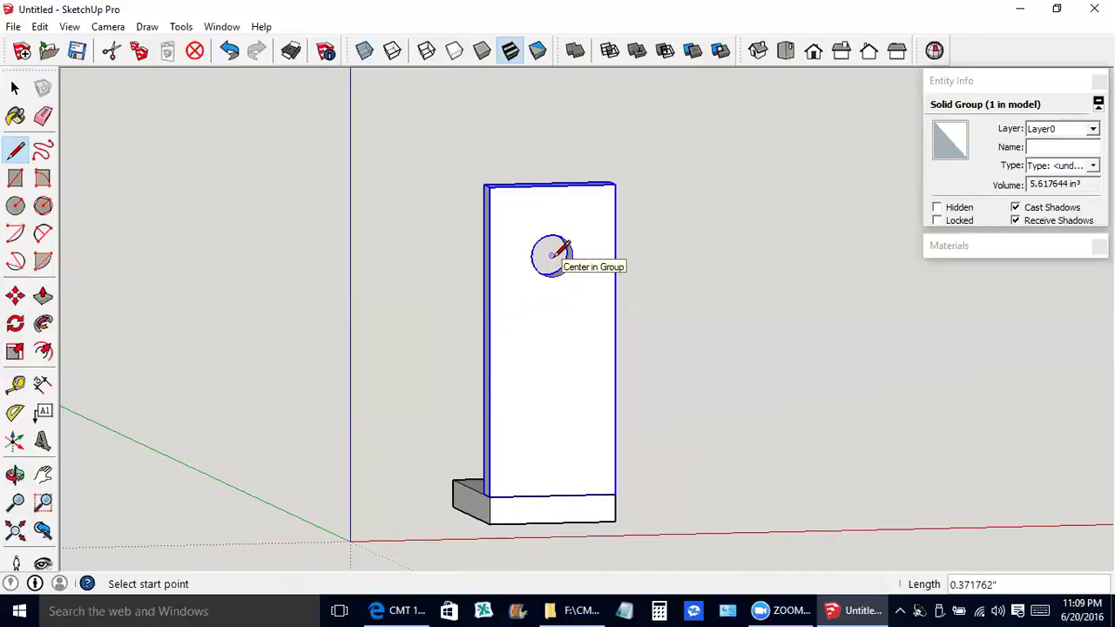
- Draw a 2.899536" line from the hole's centre along the green axis
{"action": "left_click", "coordinate": [552, 255]}
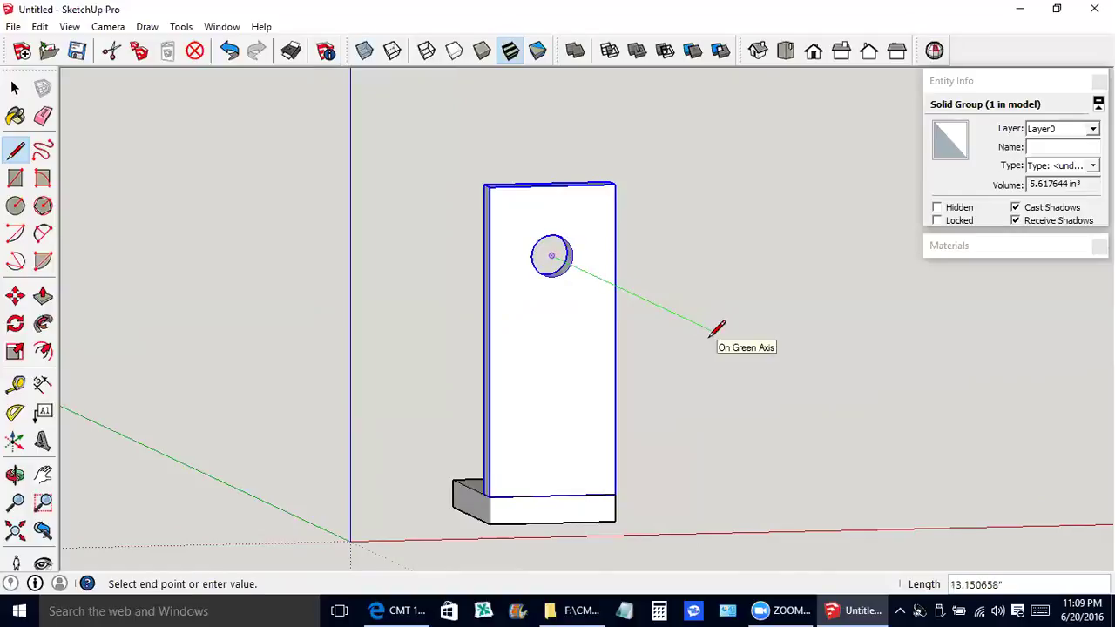
{"action": "left_click", "coordinate": [588, 271]}
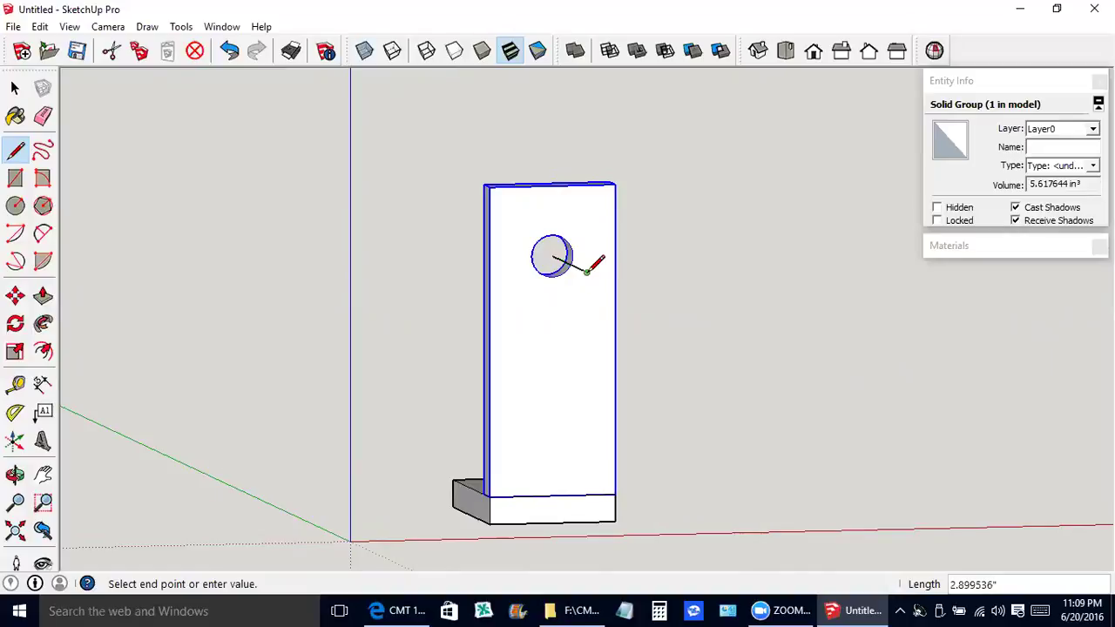
{"action": "key", "text": "o"}
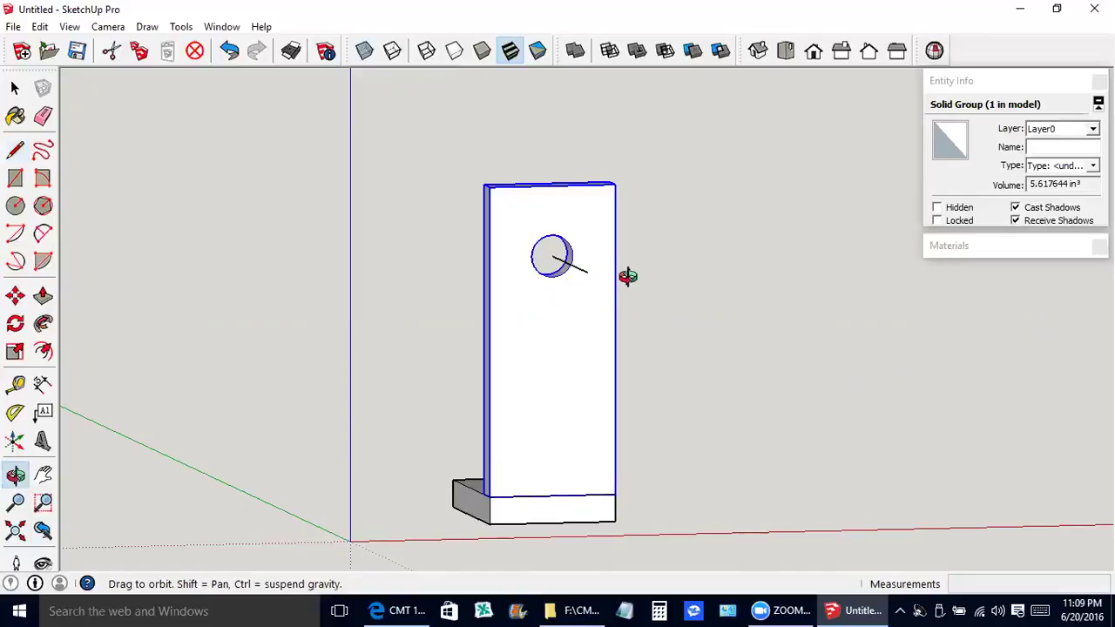
{"action": "left_click_drag", "start_coordinate": [628, 273], "coordinate": [840, 329]}
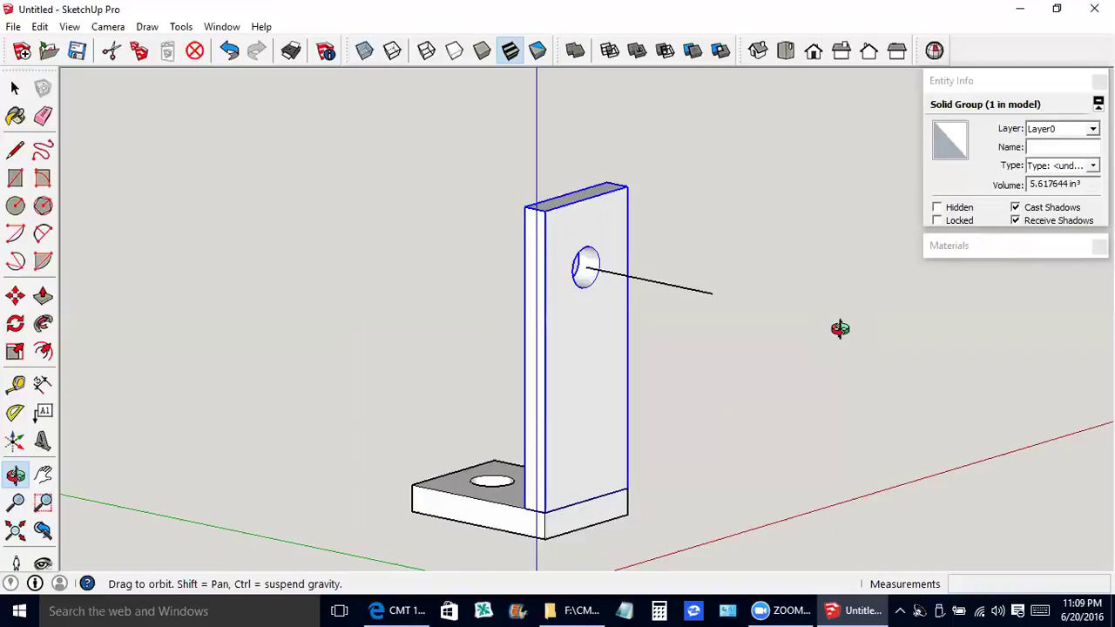
- Extend a line out from the hole and draw another along the red axis from the stand's edge
{"action": "key", "text": "l"}
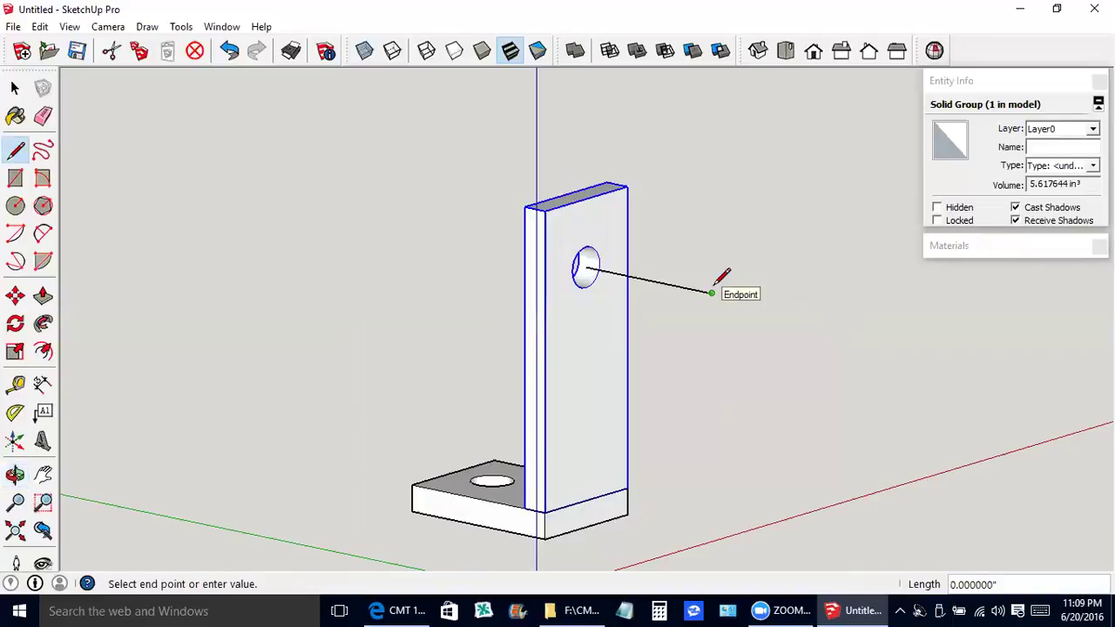
{"action": "left_click", "coordinate": [712, 293]}
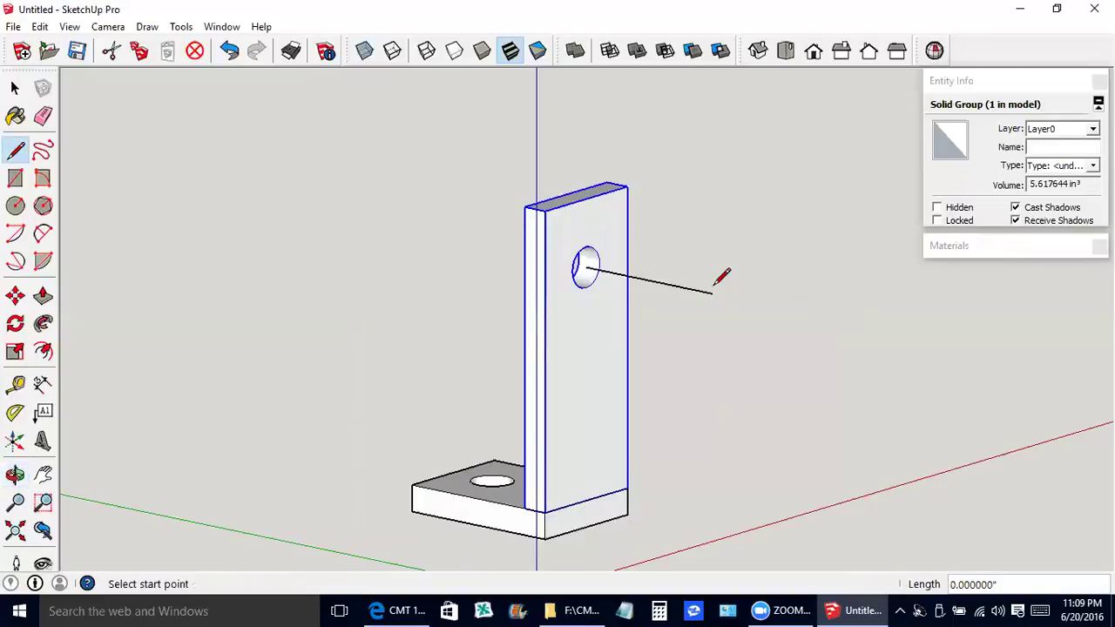
{"action": "left_click", "coordinate": [627, 276]}
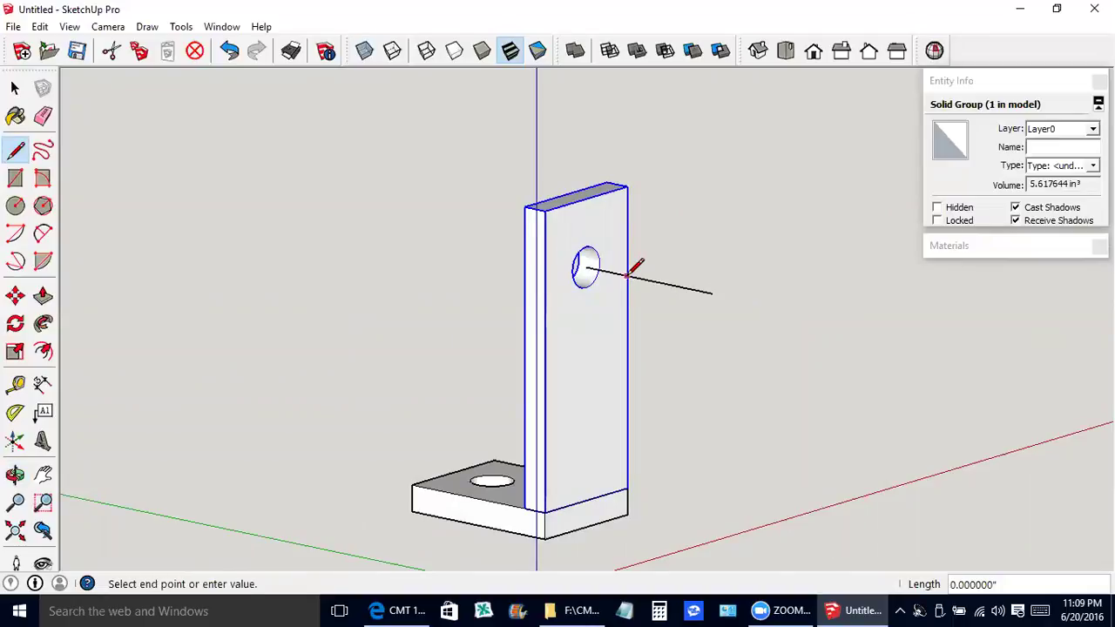
{"action": "left_click", "coordinate": [869, 204]}
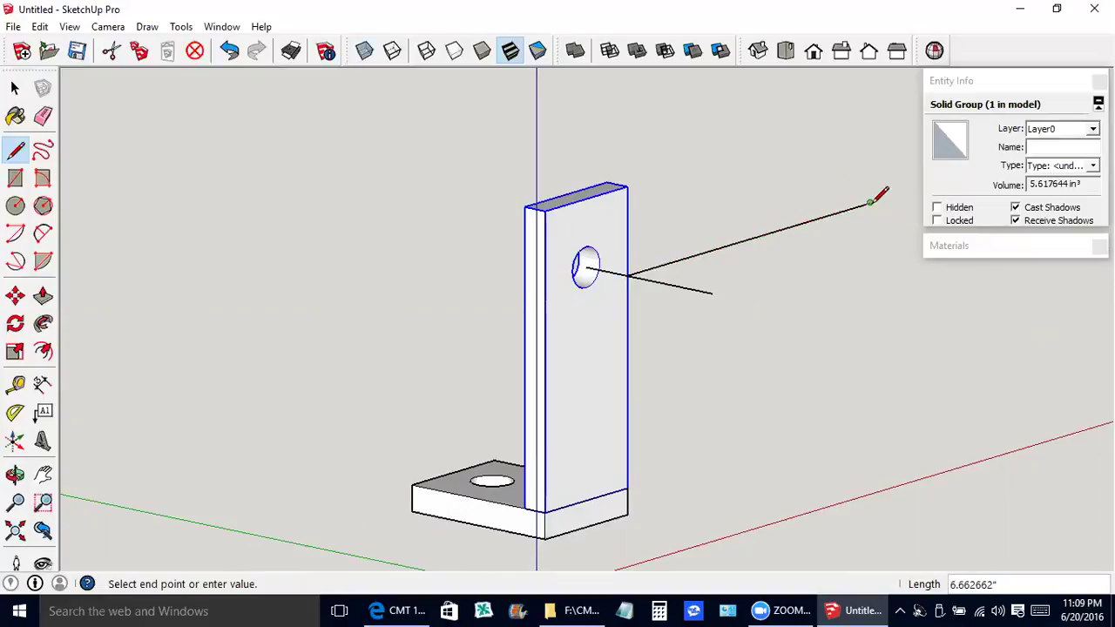
- Draw three edges of a large upright rectangle: up the blue axis, across the top, and down
{"action": "key", "text": "o"}
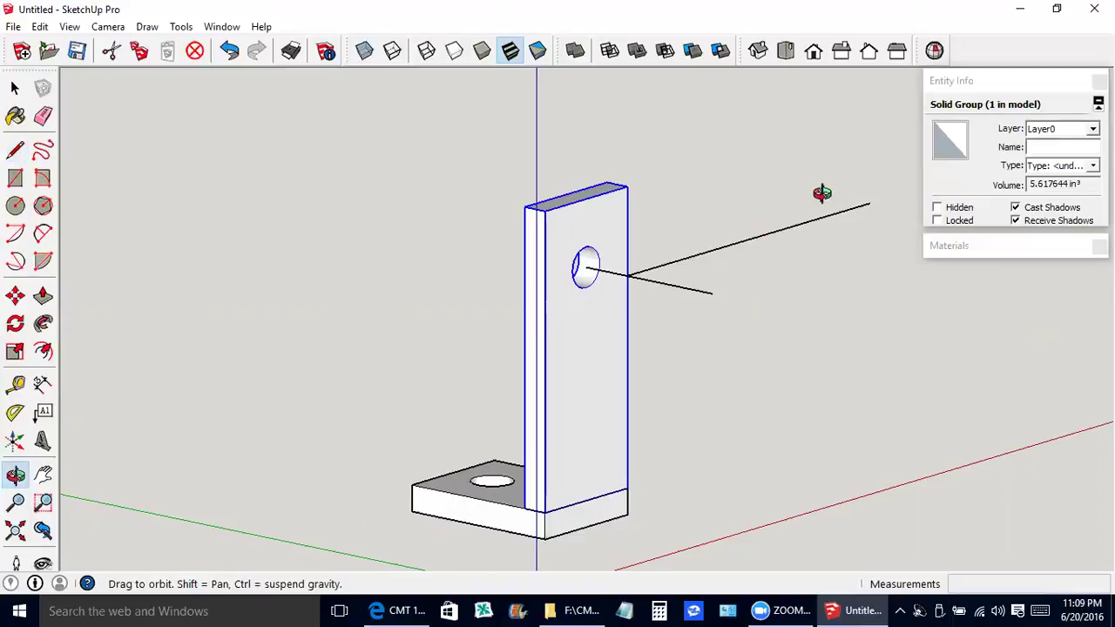
{"action": "key", "text": "F8"}
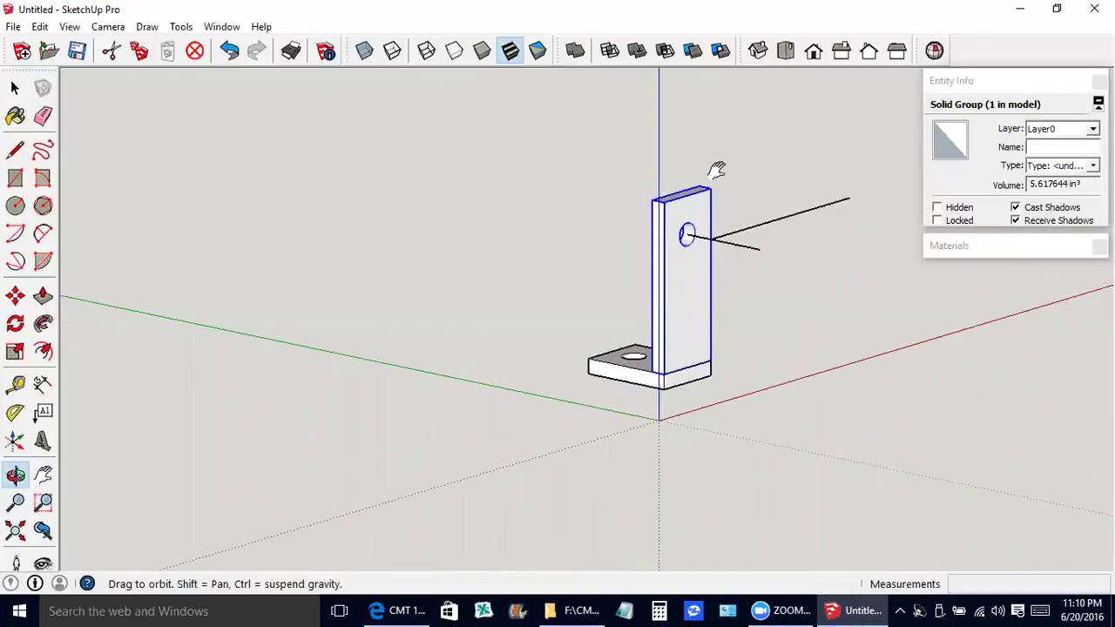
{"action": "left_click_drag", "start_coordinate": [717, 169], "coordinate": [608, 274], "text": "shift"}
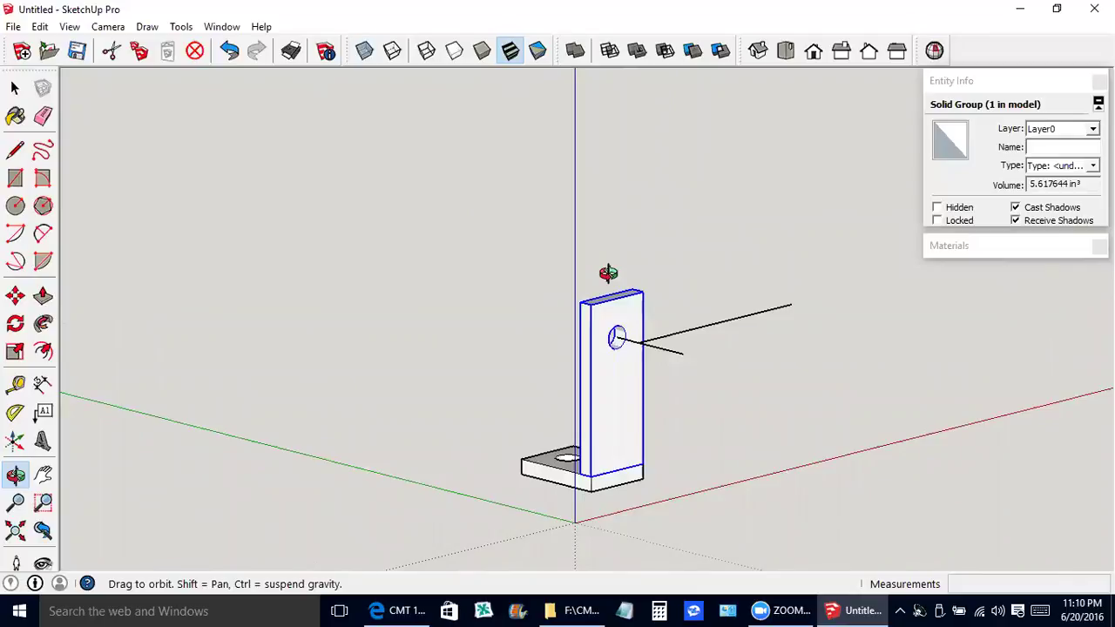
{"action": "key", "text": "l"}
{"action": "left_click", "coordinate": [791, 305]}
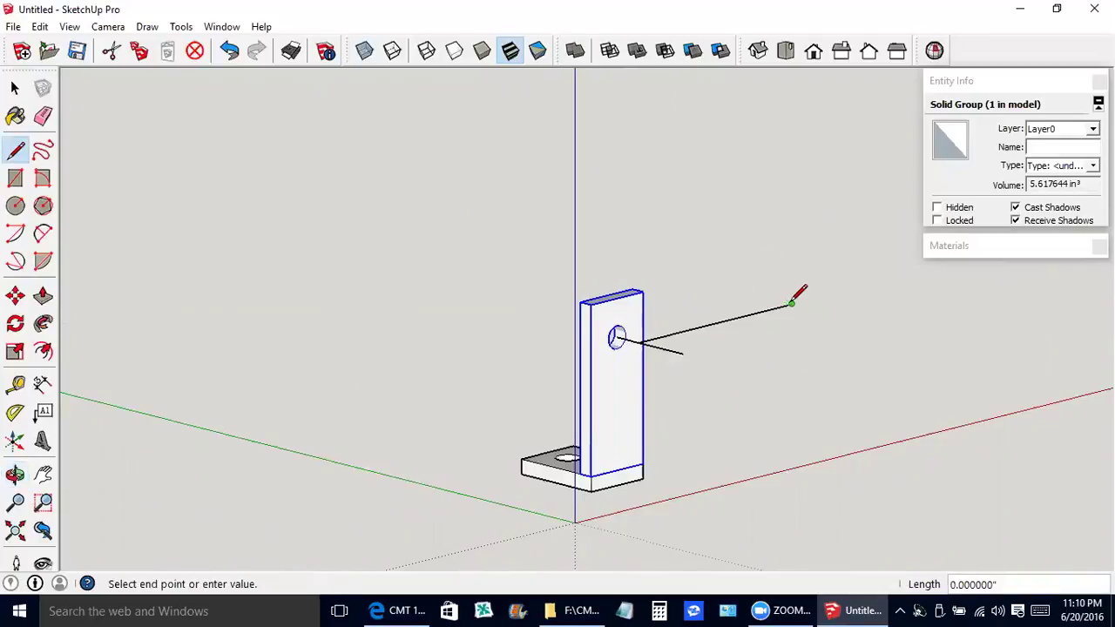
{"action": "left_click", "coordinate": [792, 111]}
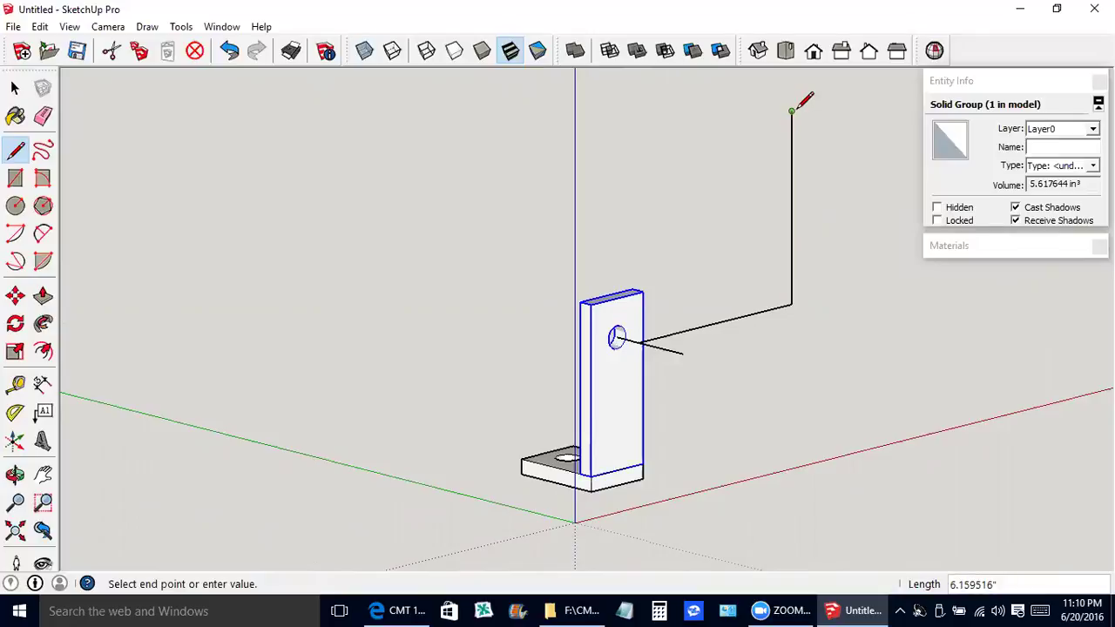
{"action": "left_click", "coordinate": [421, 204]}
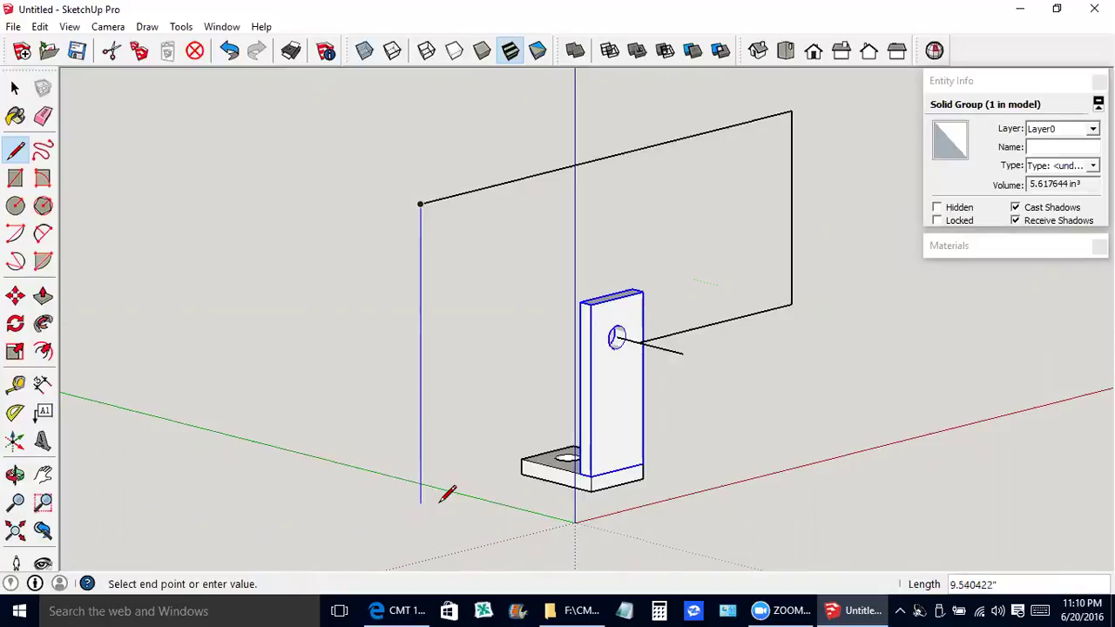
{"action": "left_click", "coordinate": [440, 500]}
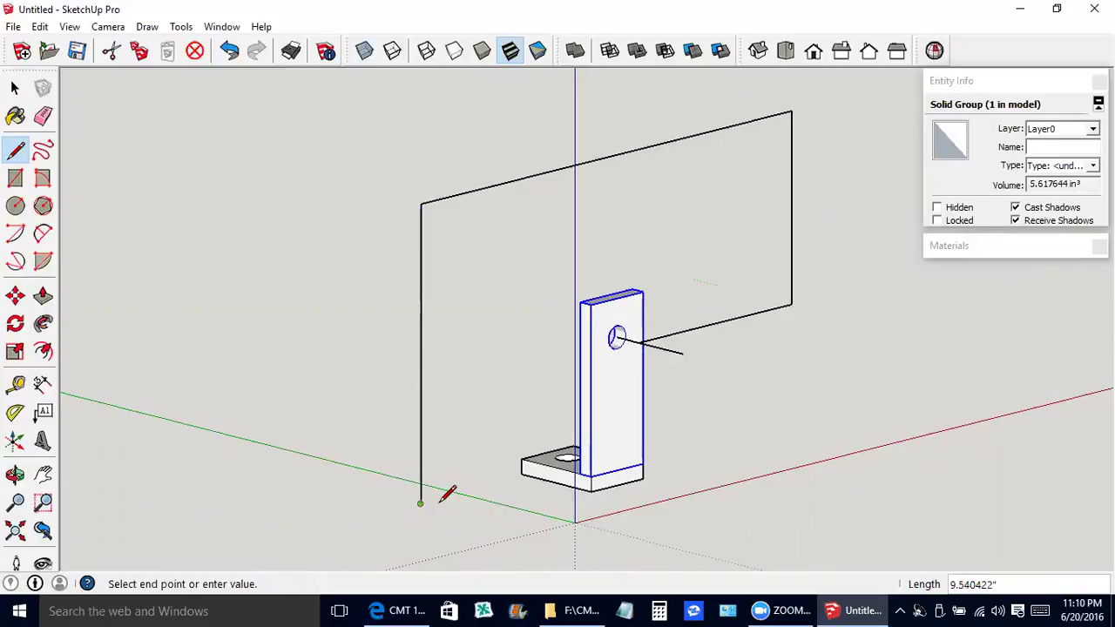
- Draw the bottom and right edges back to the starting corner, closing the upright rectangle into a face
{"action": "left_click", "coordinate": [653, 453]}
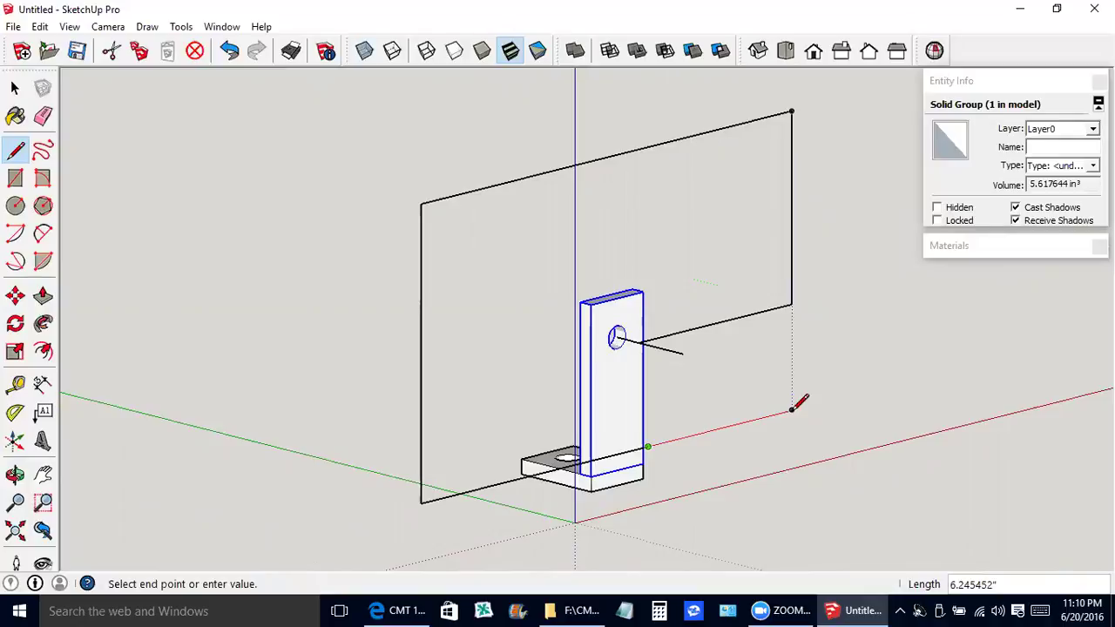
{"action": "left_click", "coordinate": [792, 410]}
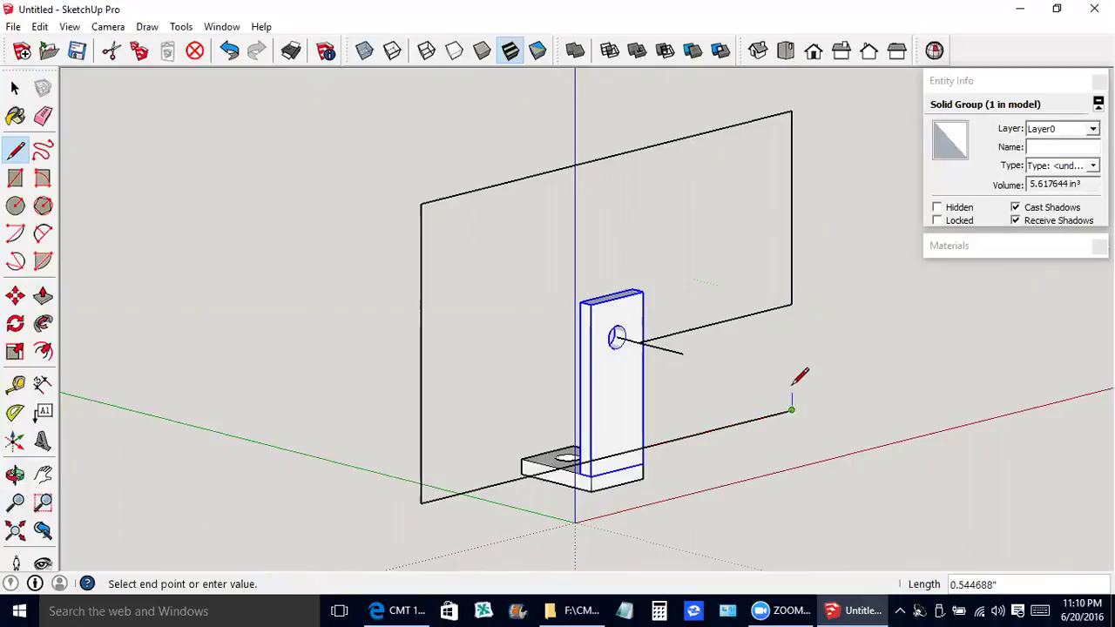
{"action": "left_click", "coordinate": [791, 304]}
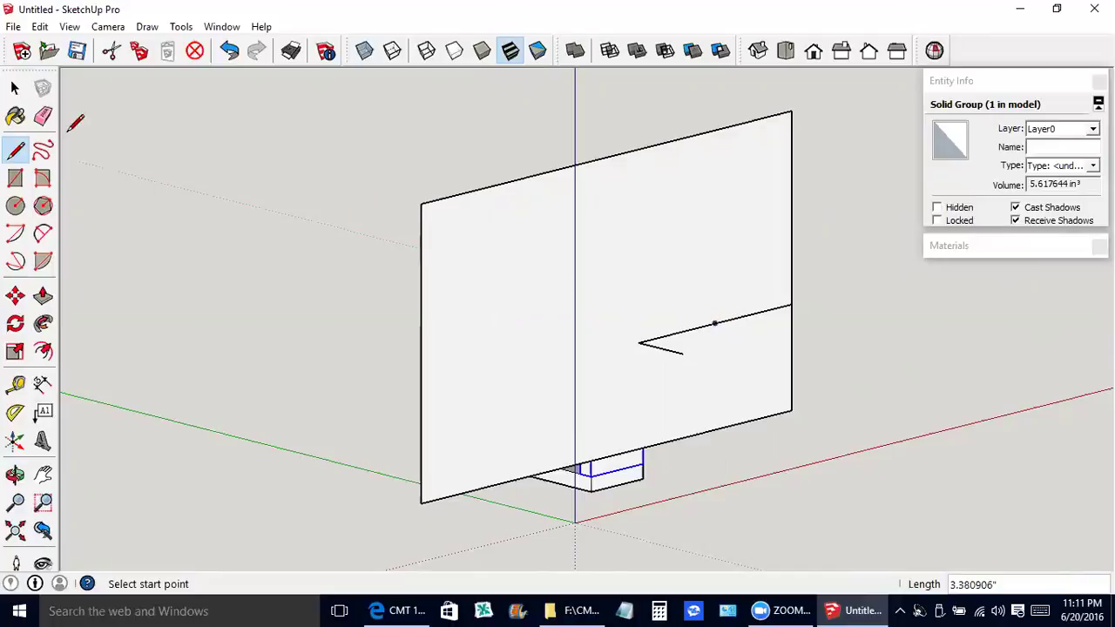
- Erase the long sloped edge and draw a 0.49" radius circle at the line intersection
{"action": "left_click", "coordinate": [43, 116]}
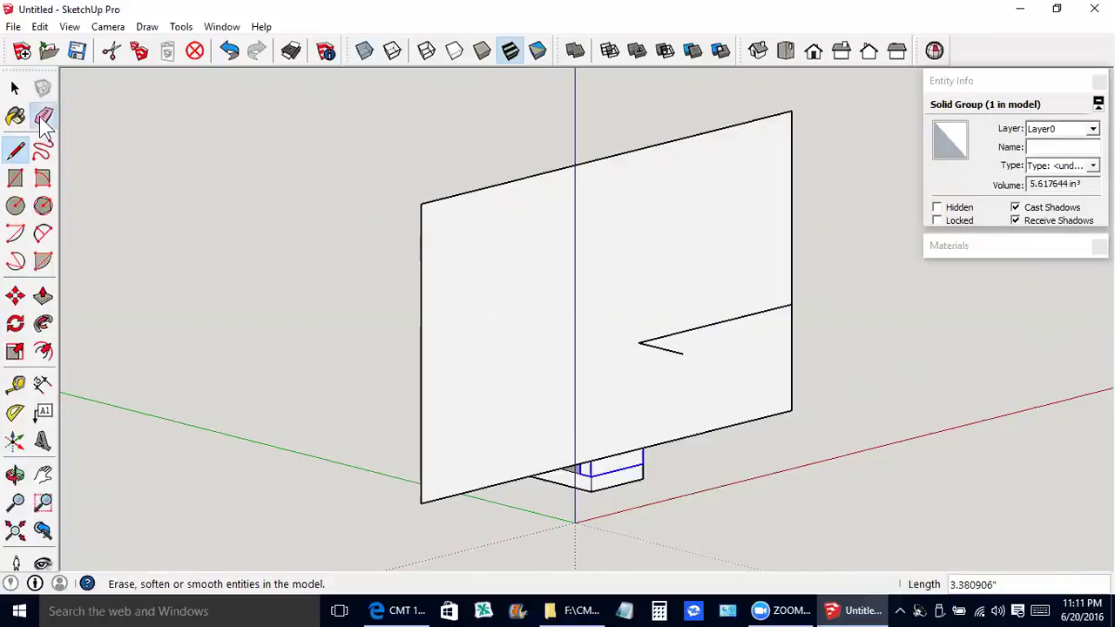
{"action": "left_click", "coordinate": [728, 318]}
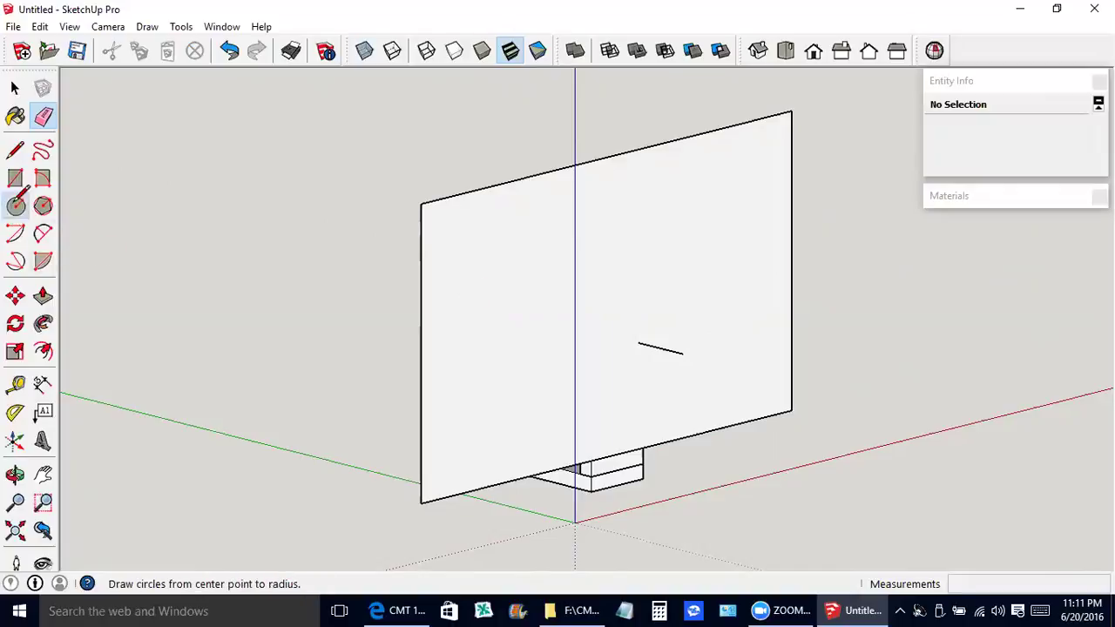
{"action": "left_click", "coordinate": [16, 207]}
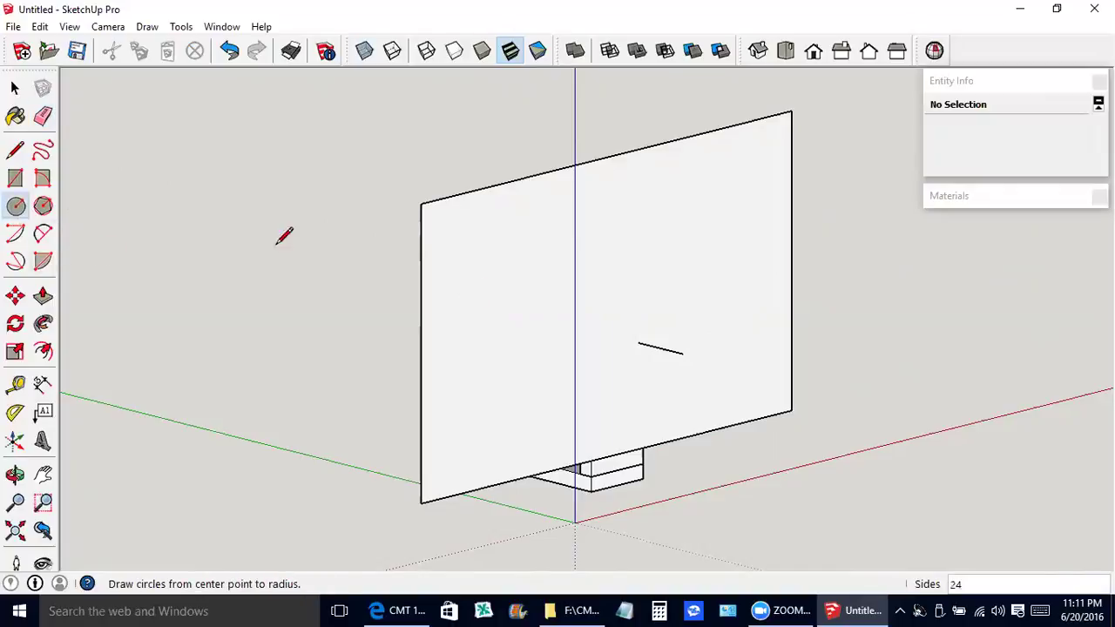
{"action": "left_click", "coordinate": [639, 342]}
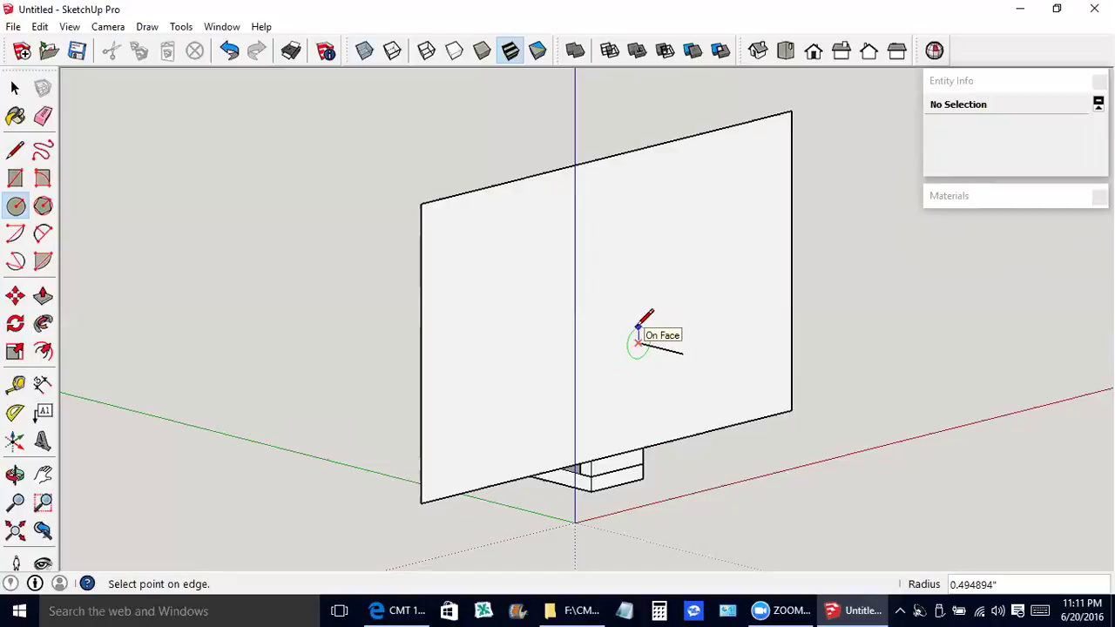
{"action": "left_click", "coordinate": [639, 327]}
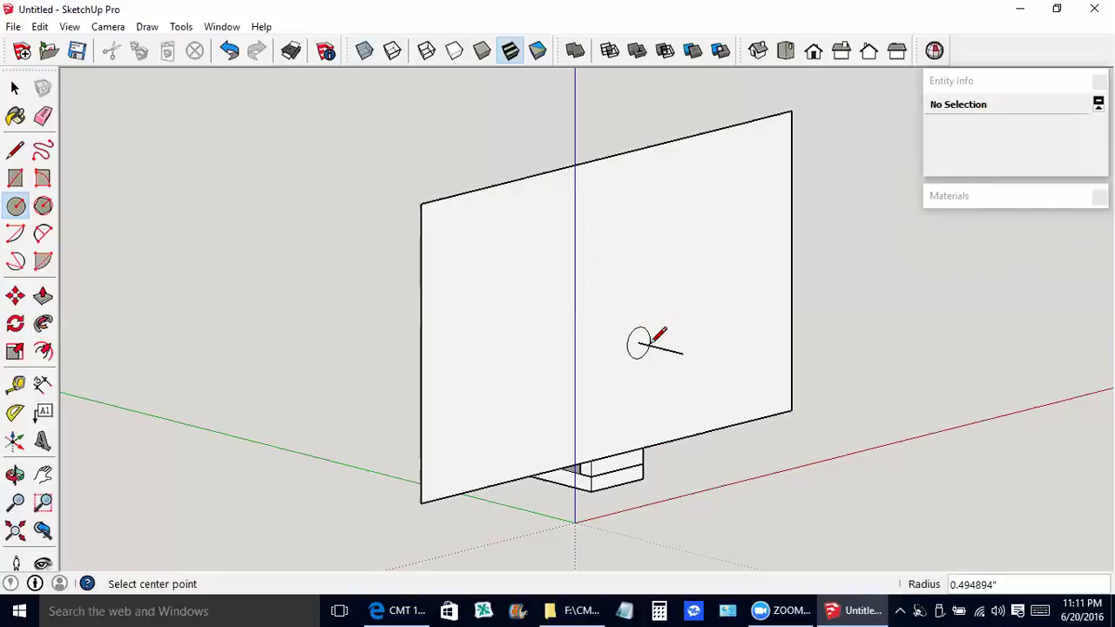
- Erase the leftover line inside the small circle and check the clean circle face
{"action": "left_click", "coordinate": [46, 122]}
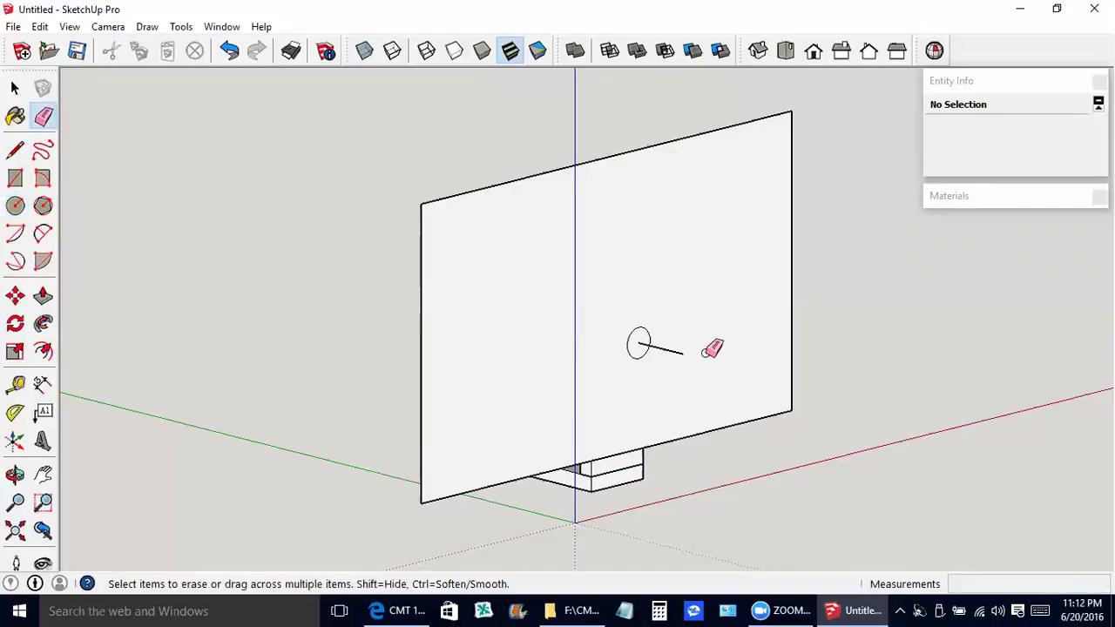
{"action": "left_click", "coordinate": [670, 349]}
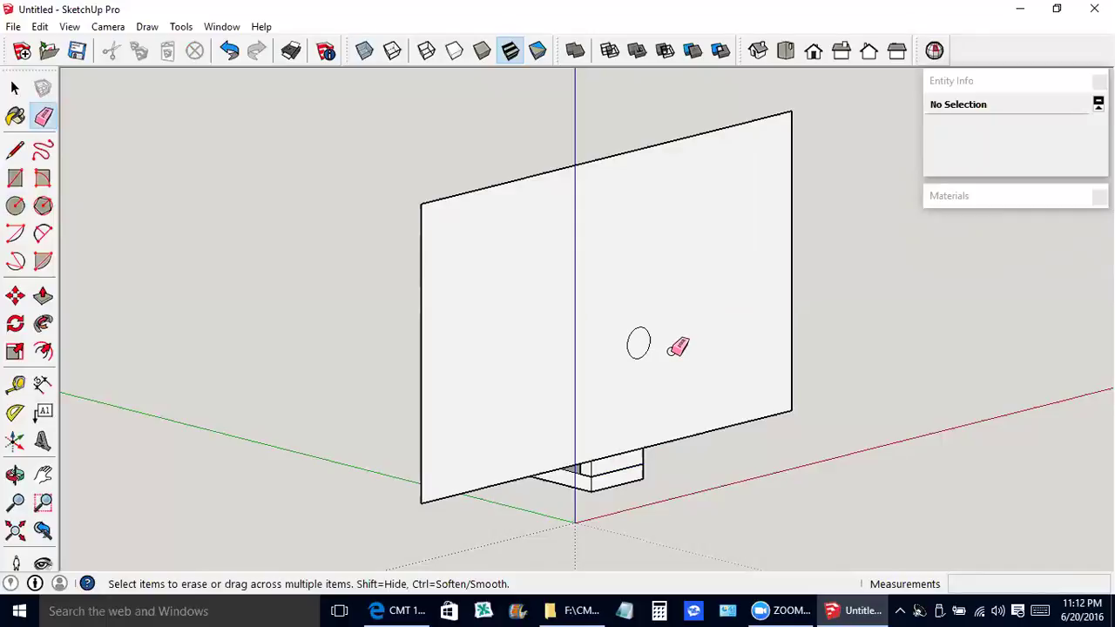
{"action": "key", "text": "o"}
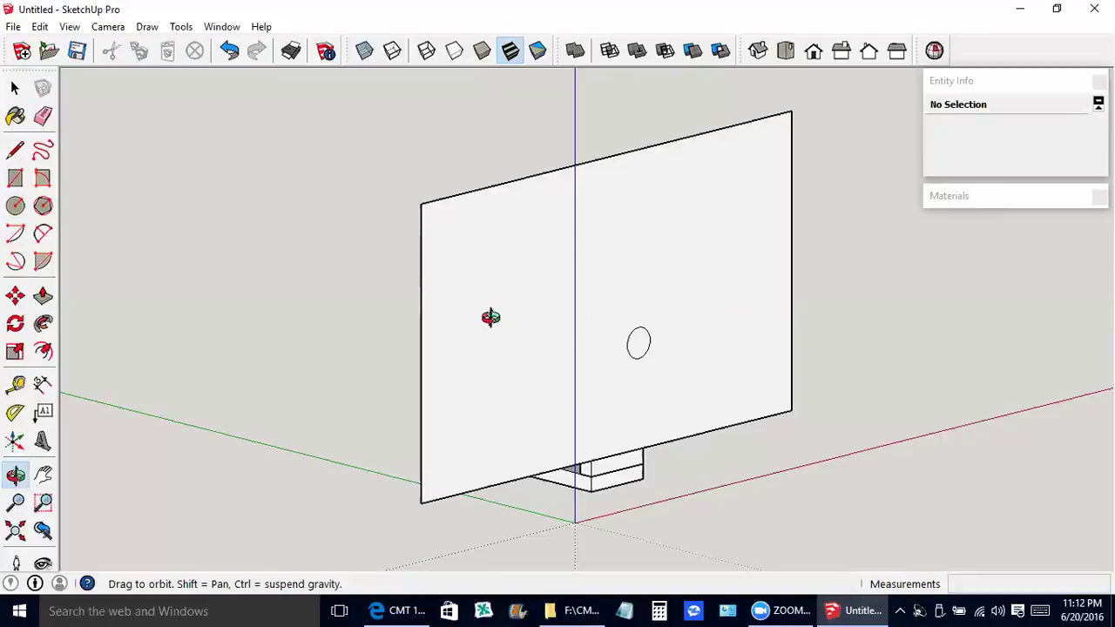
{"action": "mouse_move", "coordinate": [490, 319]}
{"action": "left_mouse_down"}
{"action": "mouse_move", "coordinate": [732, 297]}
{"action": "mouse_move", "coordinate": [853, 269]}
{"action": "mouse_move", "coordinate": [453, 293]}
{"action": "mouse_move", "coordinate": [468, 326]}
{"action": "mouse_move", "coordinate": [480, 324]}
{"action": "left_mouse_up"}
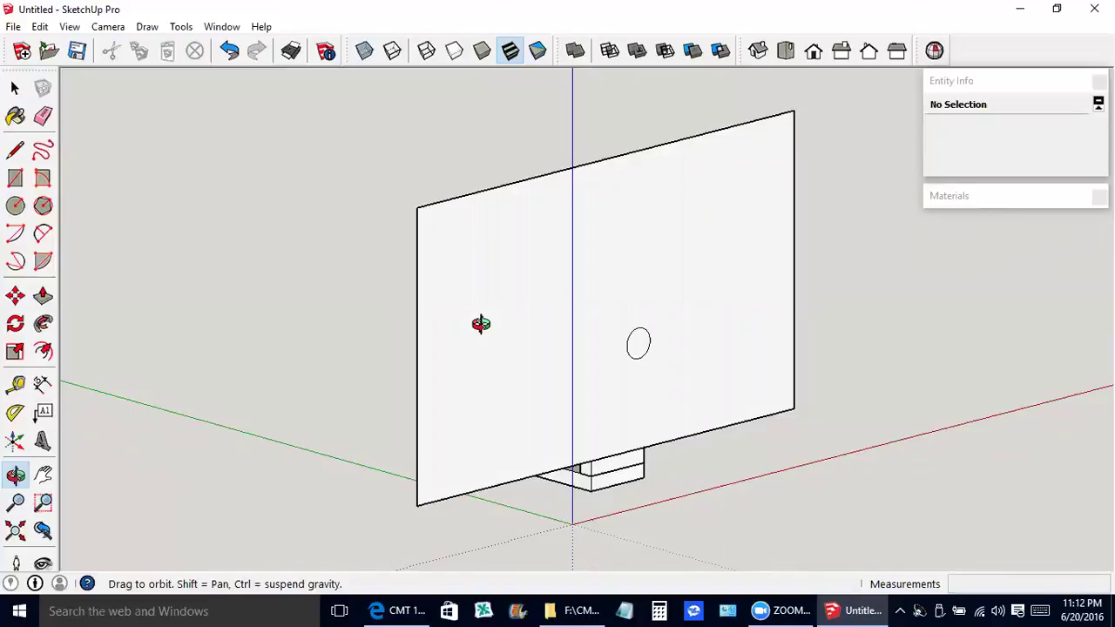
{"action": "key", "text": "space"}
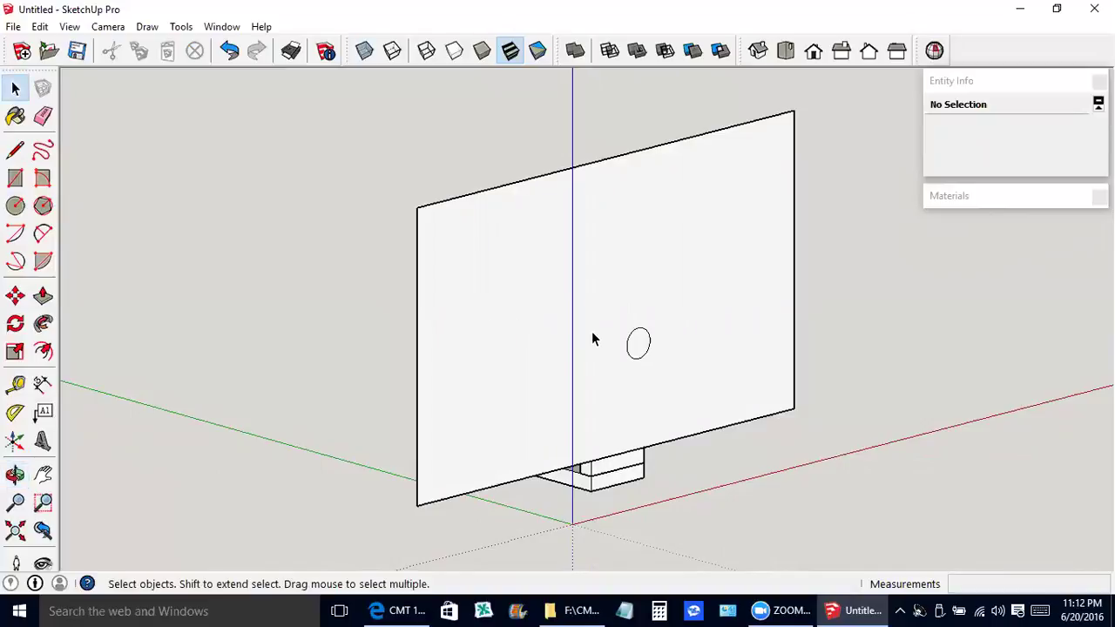
{"action": "left_click", "coordinate": [640, 345]}
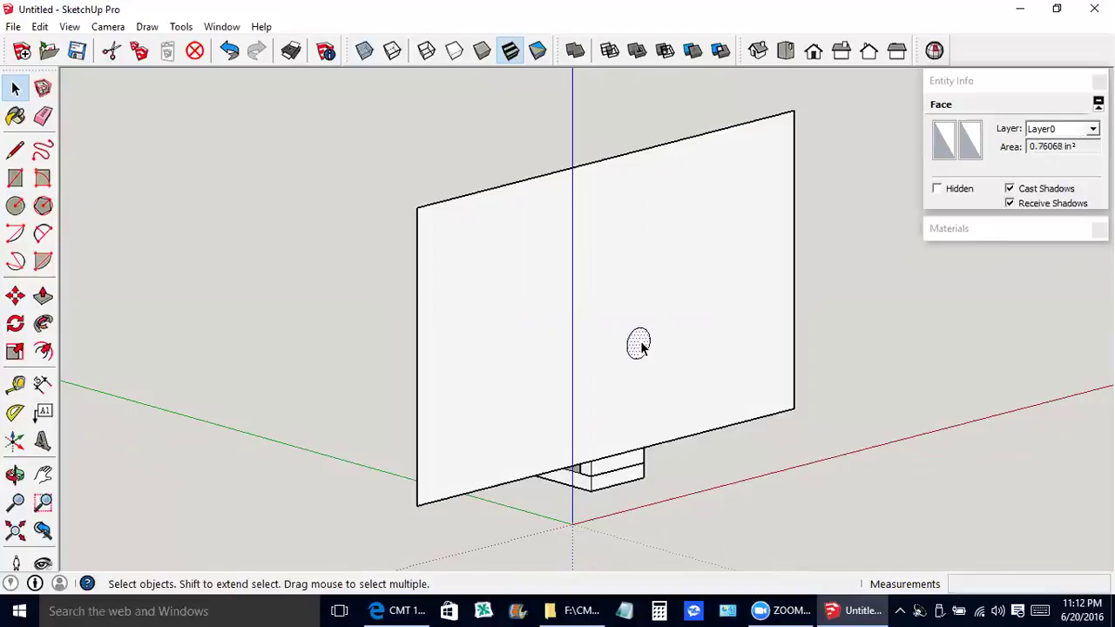
{"action": "left_click", "coordinate": [640, 346], "text": "shift"}
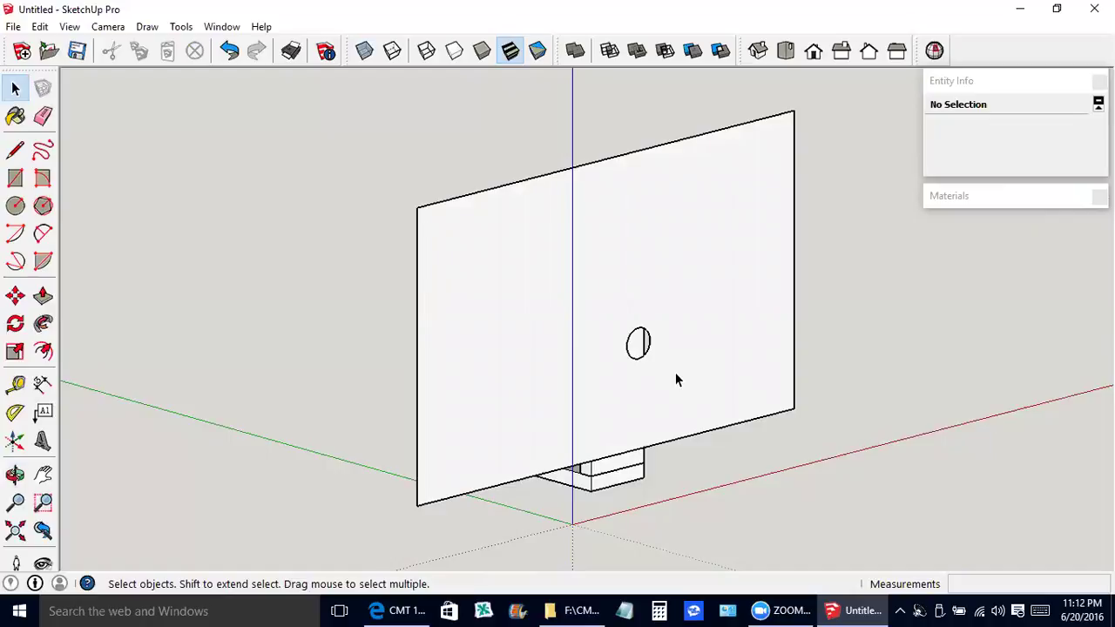
{"action": "middle_click_drag", "start_coordinate": [675, 373], "coordinate": [468, 296]}
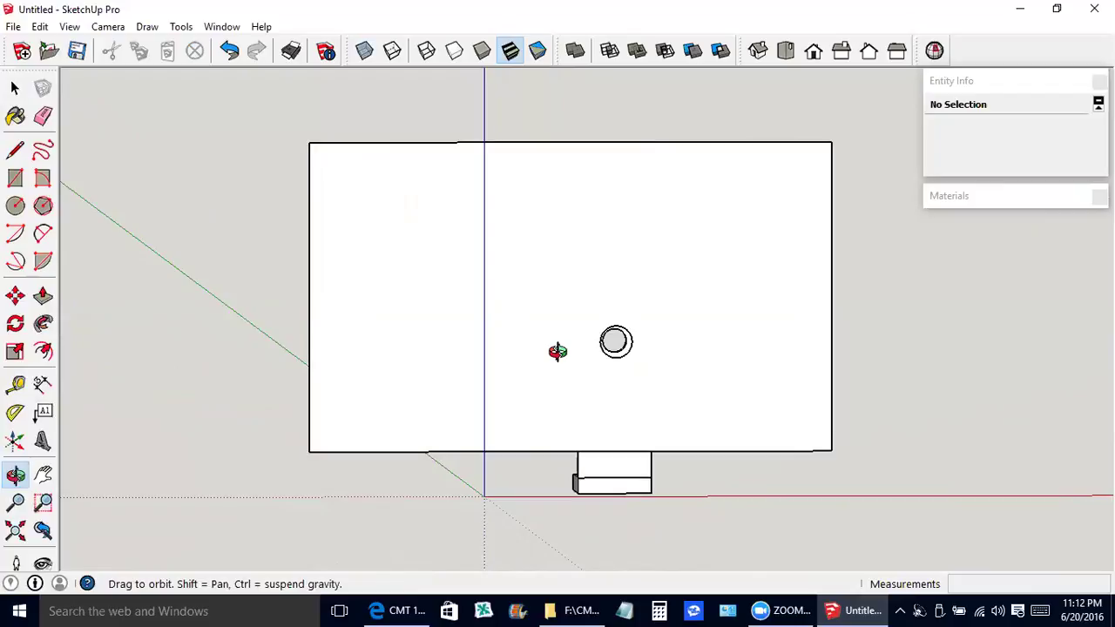
- Draw a six-sided polygon of about 5.09" radius centred on the small circle
{"action": "left_click", "coordinate": [43, 207]}
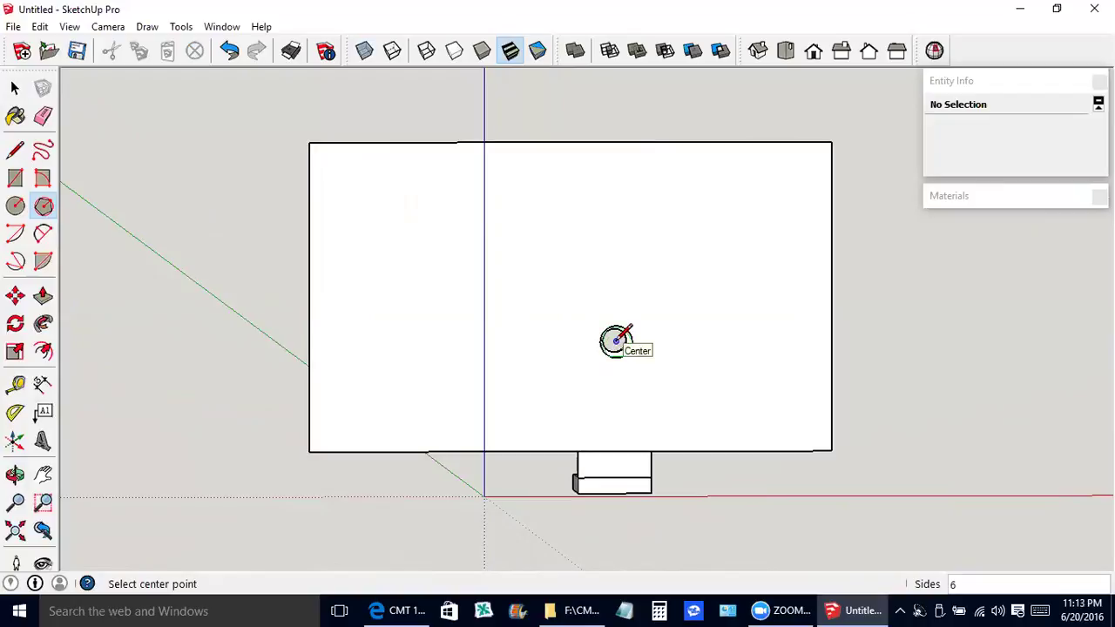
{"action": "left_click", "coordinate": [616, 341]}
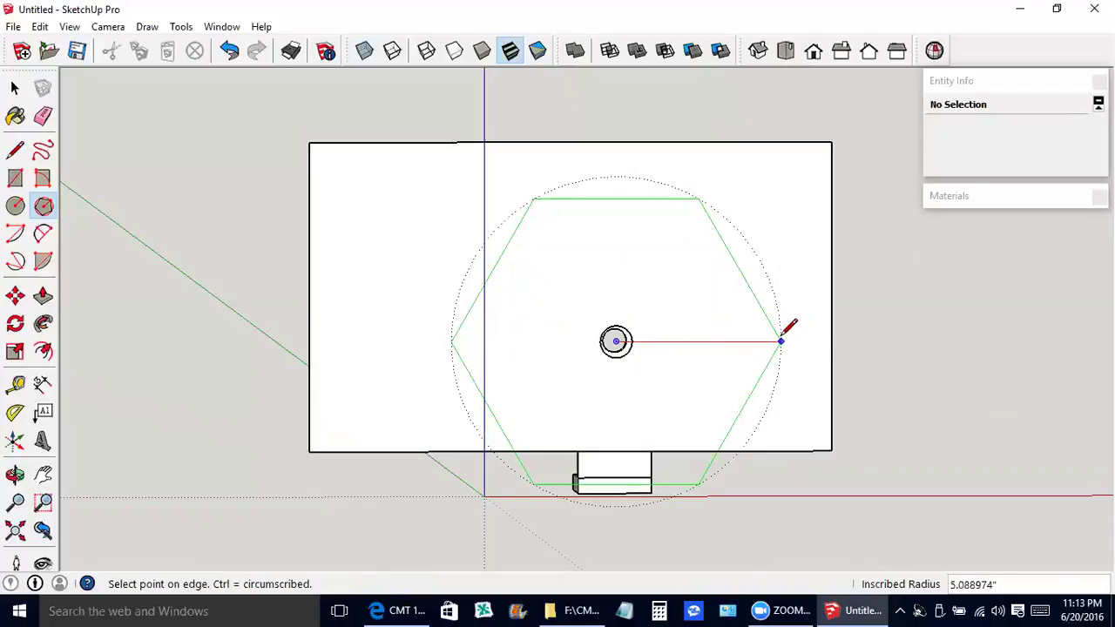
{"action": "left_click", "coordinate": [781, 340]}
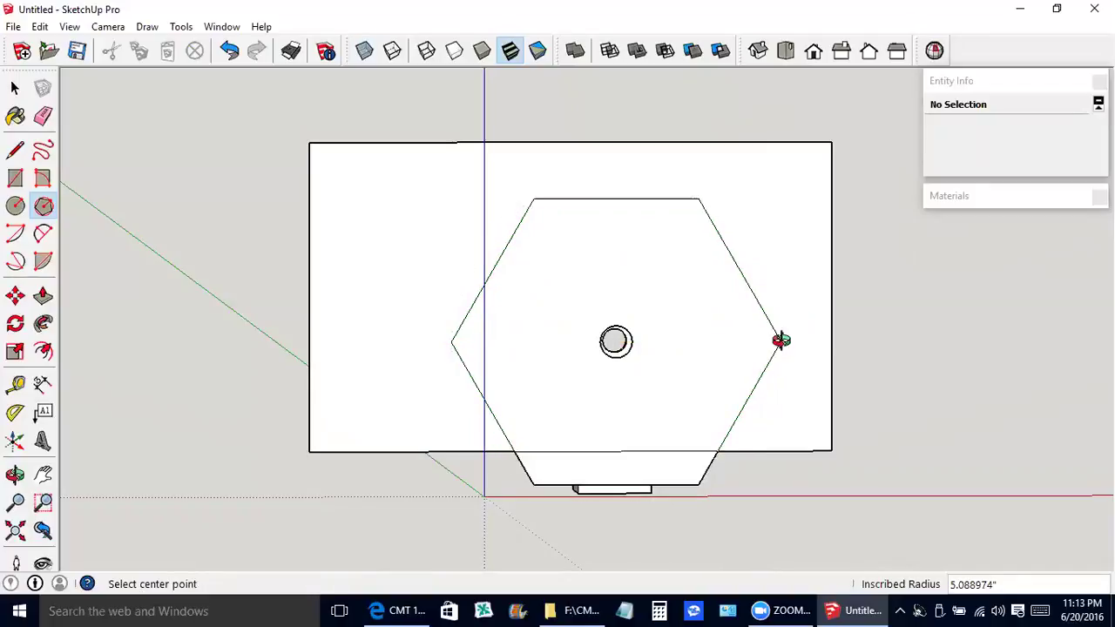
{"action": "key", "text": "o"}
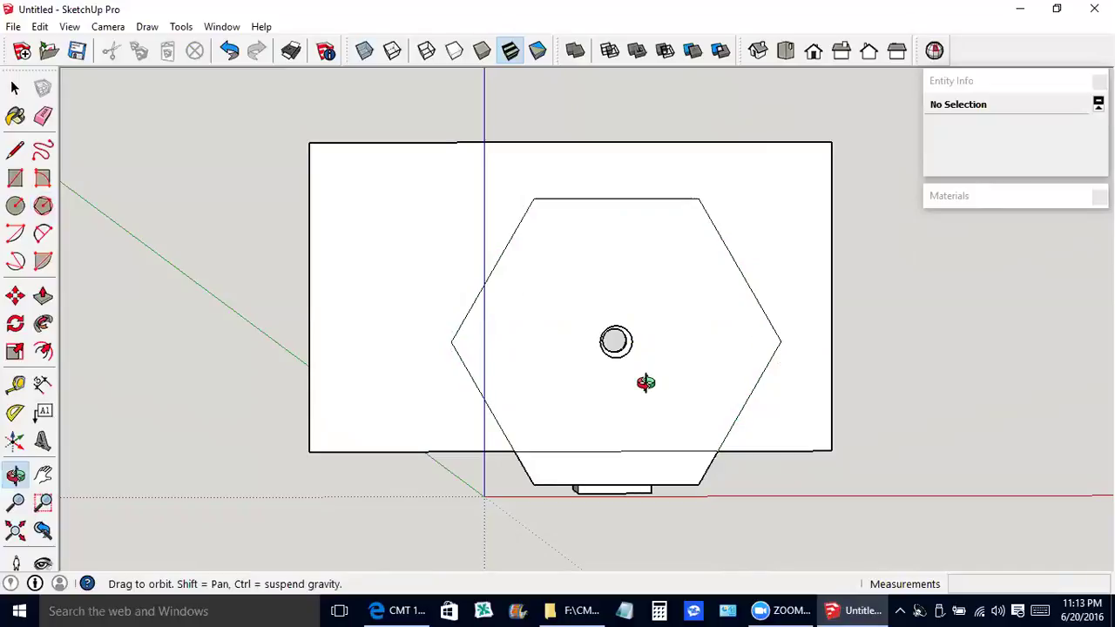
{"action": "left_click_drag", "start_coordinate": [646, 384], "coordinate": [719, 400]}
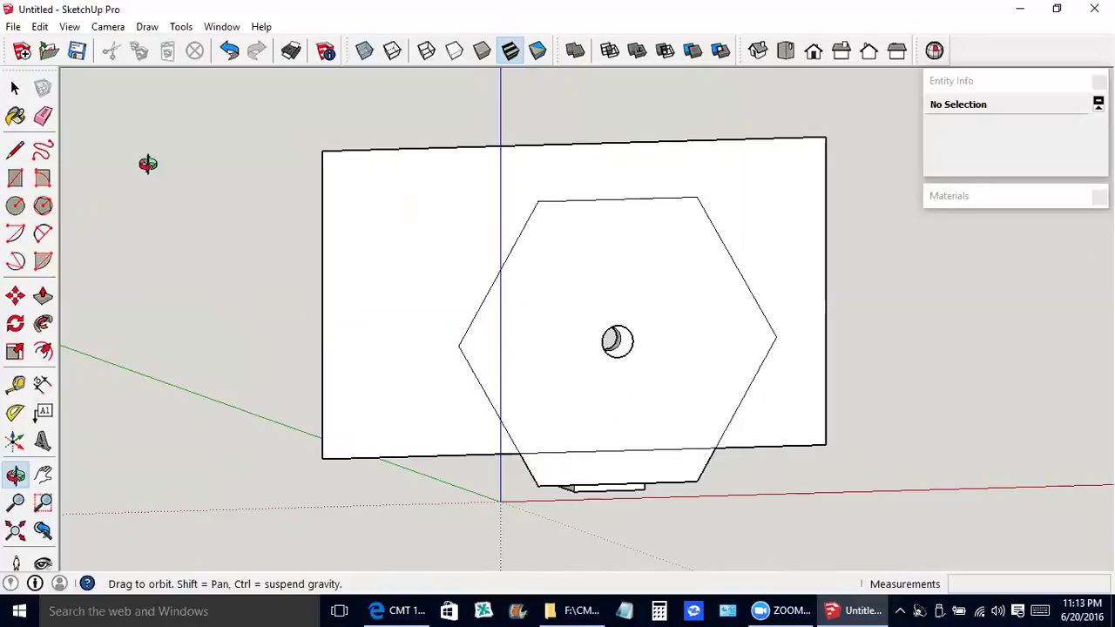
- Erase the bottom, right, top and left edges of the rectangle behind the hexagon
{"action": "left_click", "coordinate": [43, 116]}
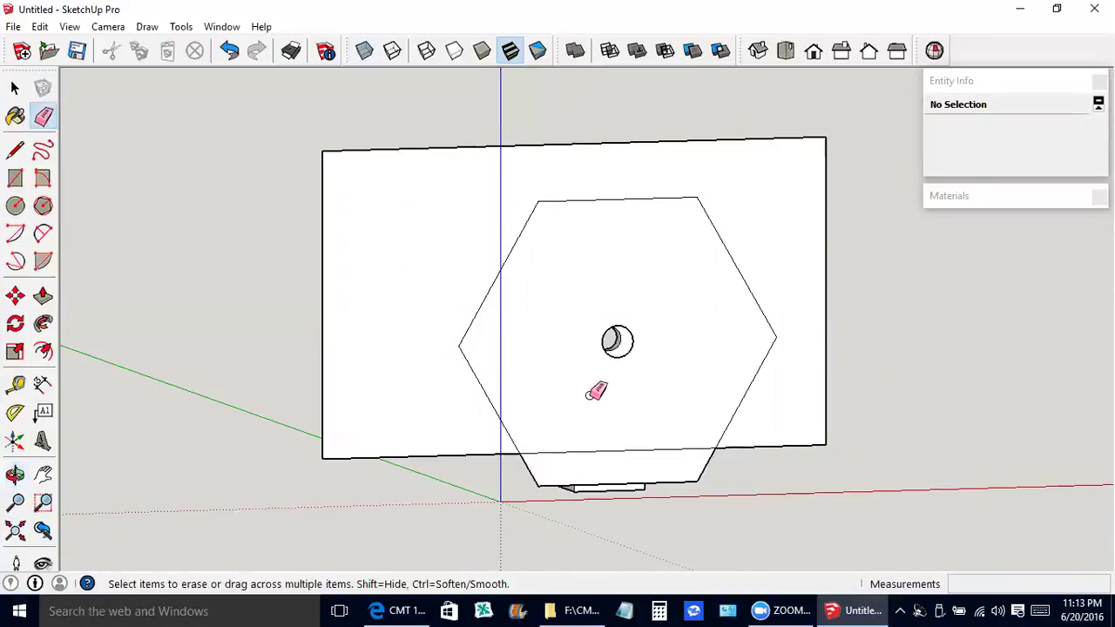
{"action": "left_click", "coordinate": [577, 448]}
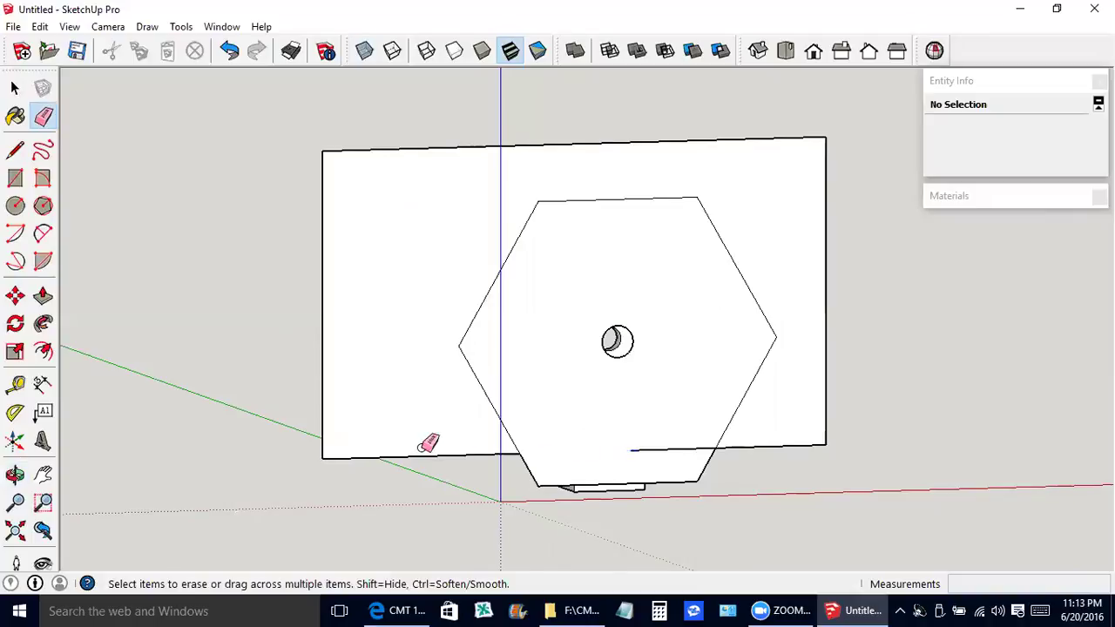
{"action": "left_click", "coordinate": [650, 449]}
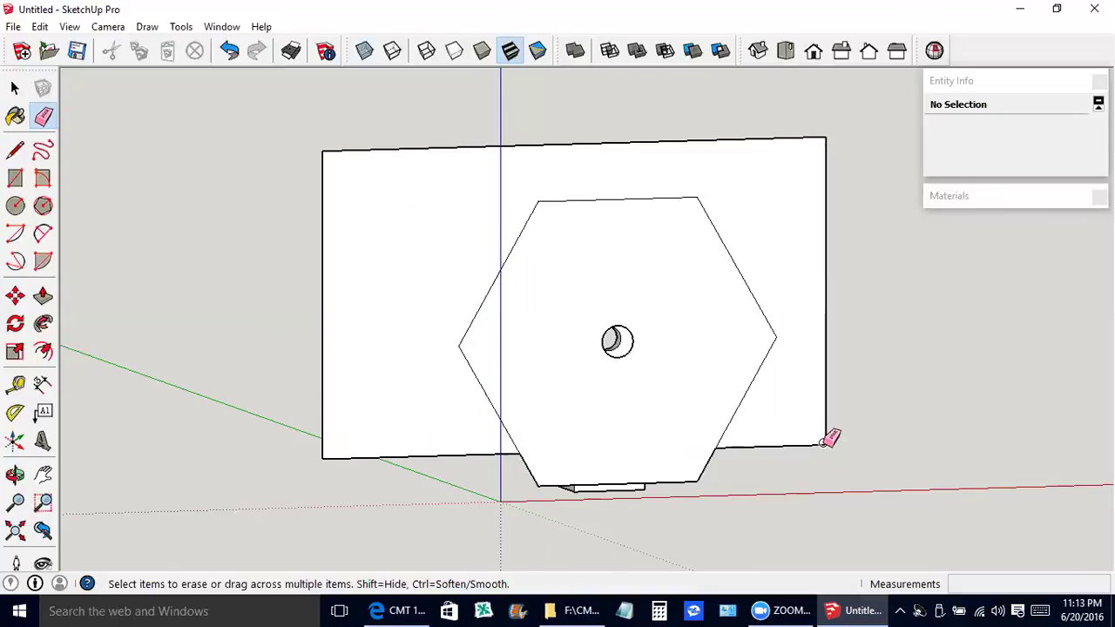
{"action": "left_click_drag", "start_coordinate": [830, 438], "coordinate": [829, 434]}
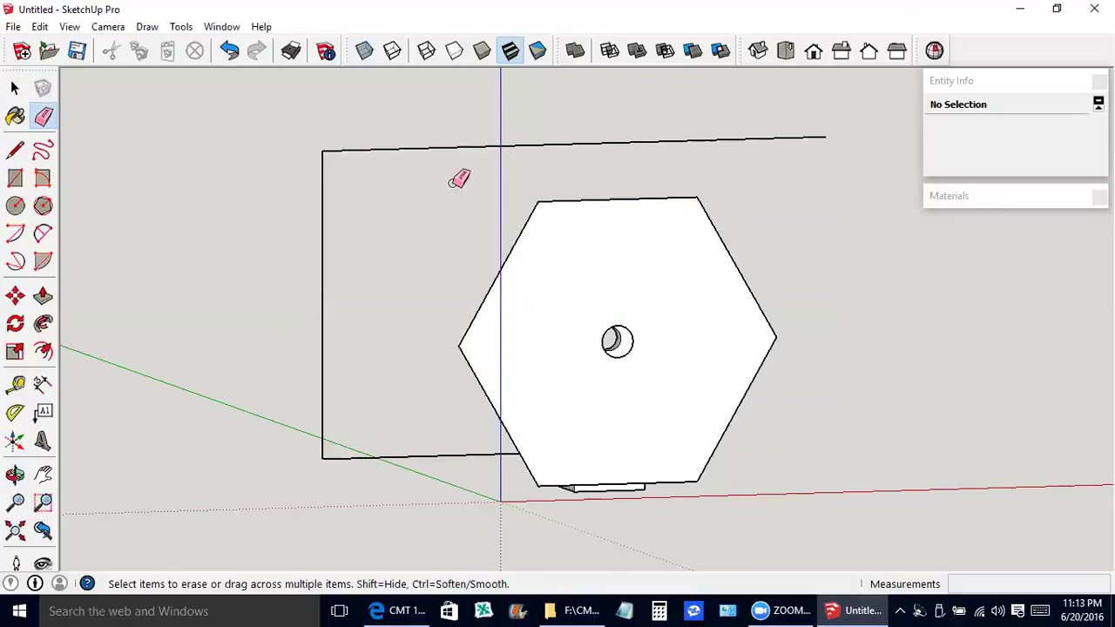
{"action": "left_click_drag", "start_coordinate": [325, 149], "coordinate": [323, 151]}
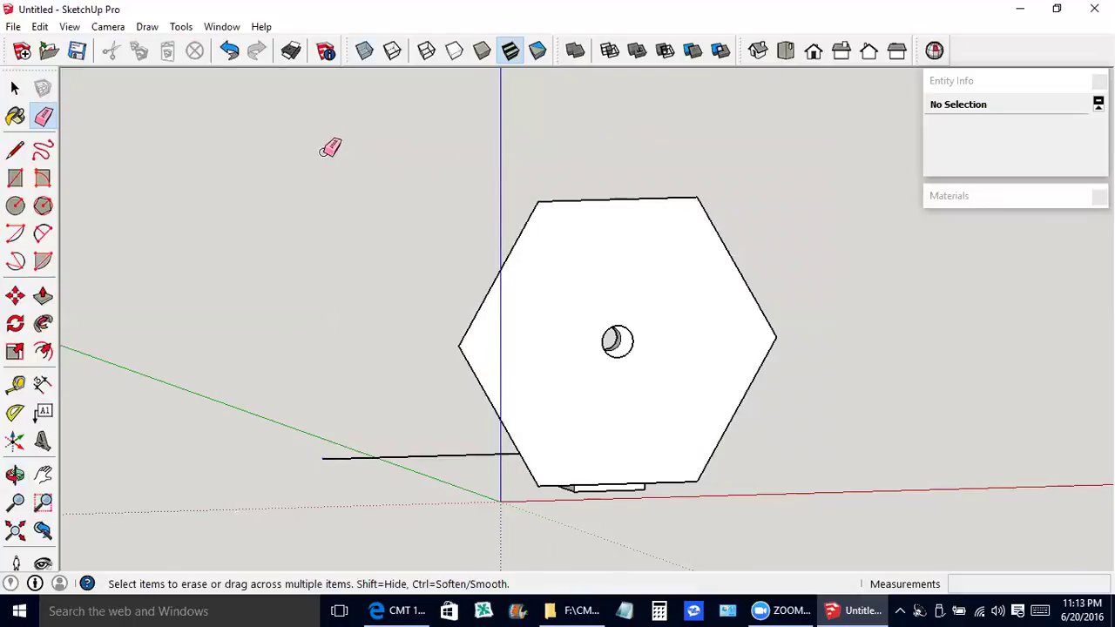
{"action": "left_click_drag", "start_coordinate": [333, 458], "coordinate": [335, 458]}
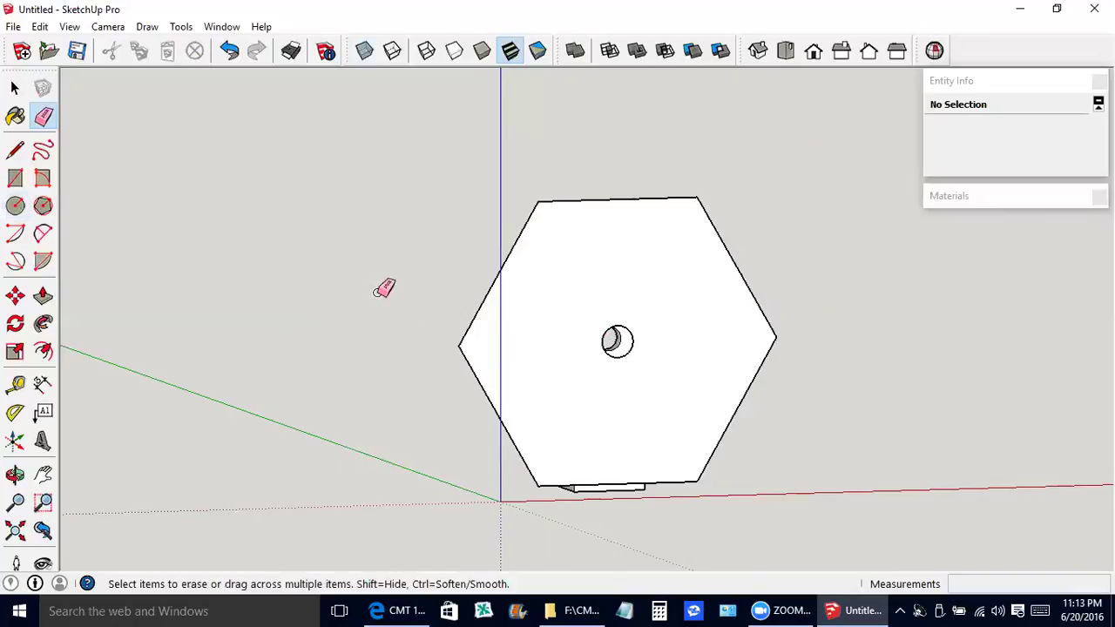
- Draw a second 24-sided circle, slightly larger than the hole, centred on the hexagon
{"action": "left_click", "coordinate": [14, 206]}
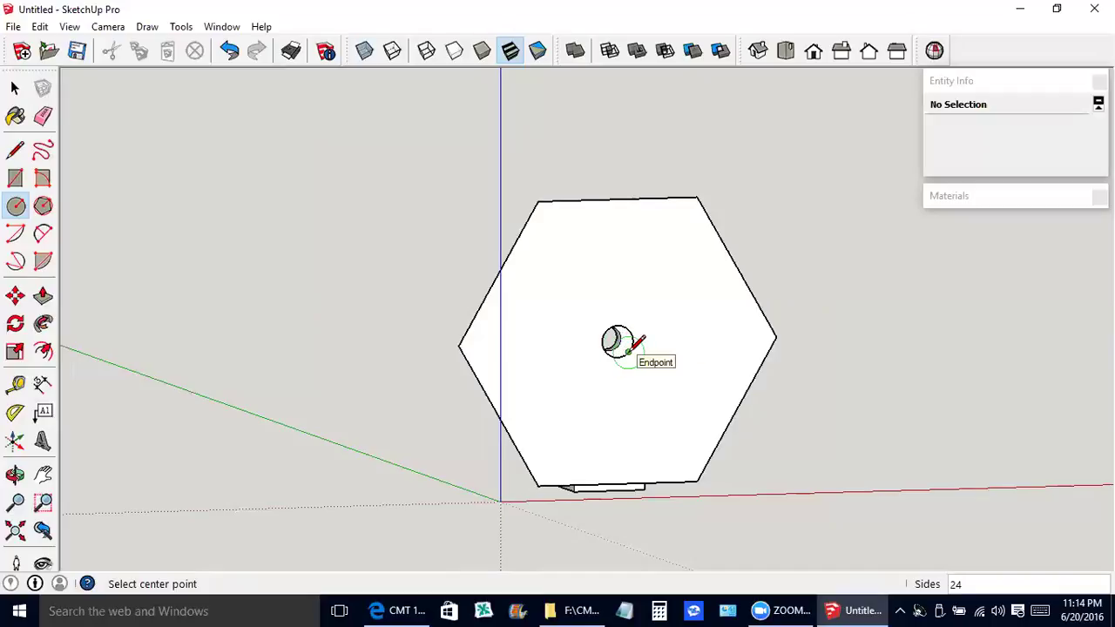
{"action": "key", "text": "o"}
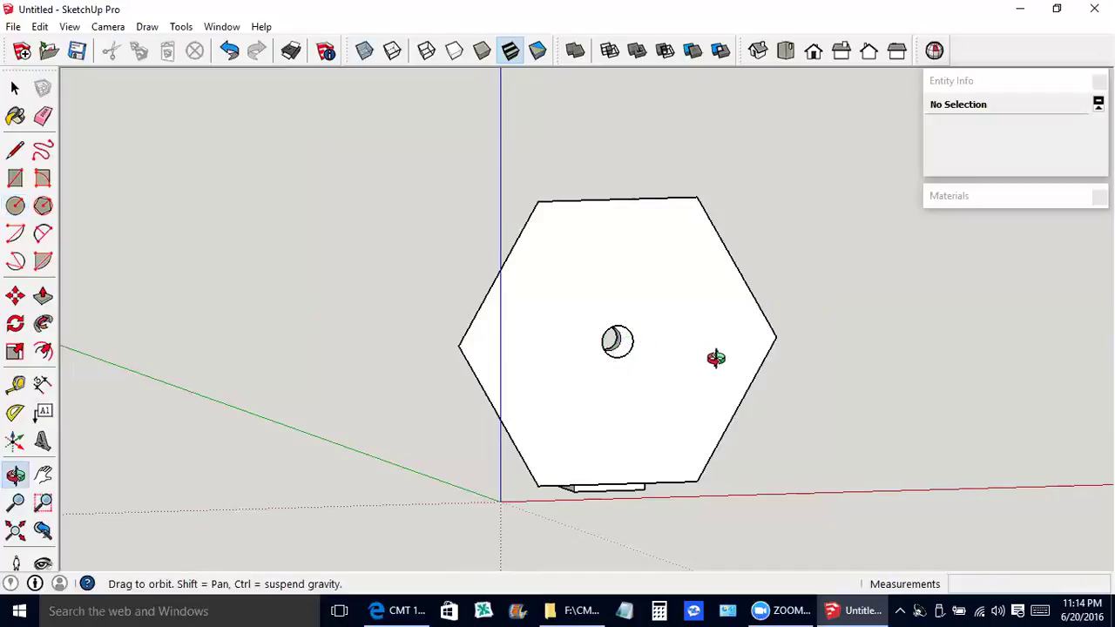
{"action": "left_click_drag", "start_coordinate": [717, 355], "coordinate": [641, 332]}
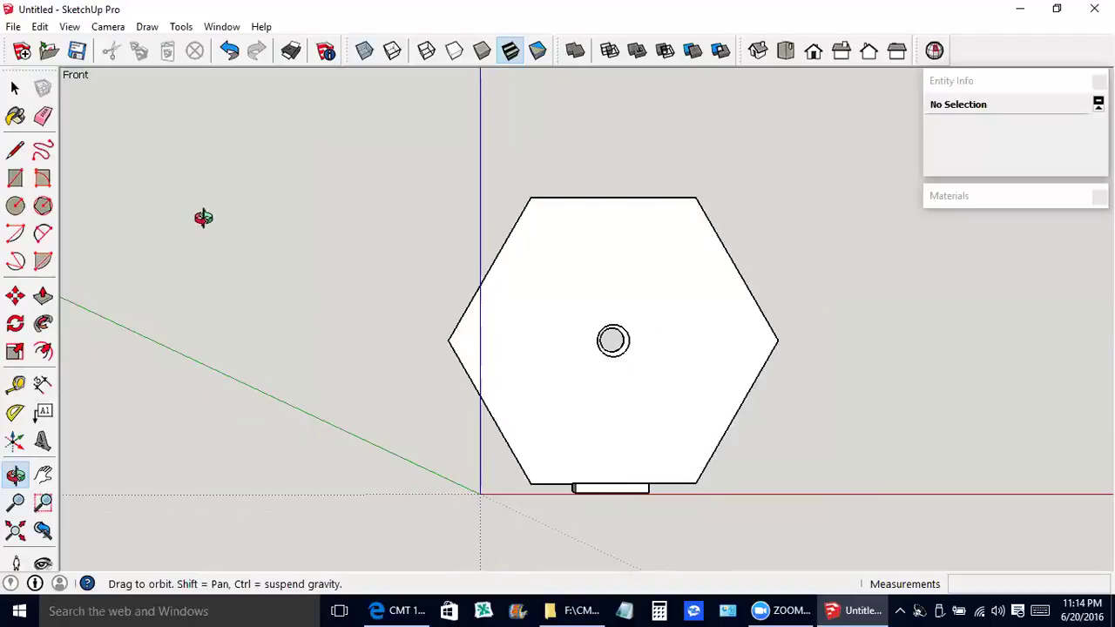
{"action": "left_click", "coordinate": [16, 207]}
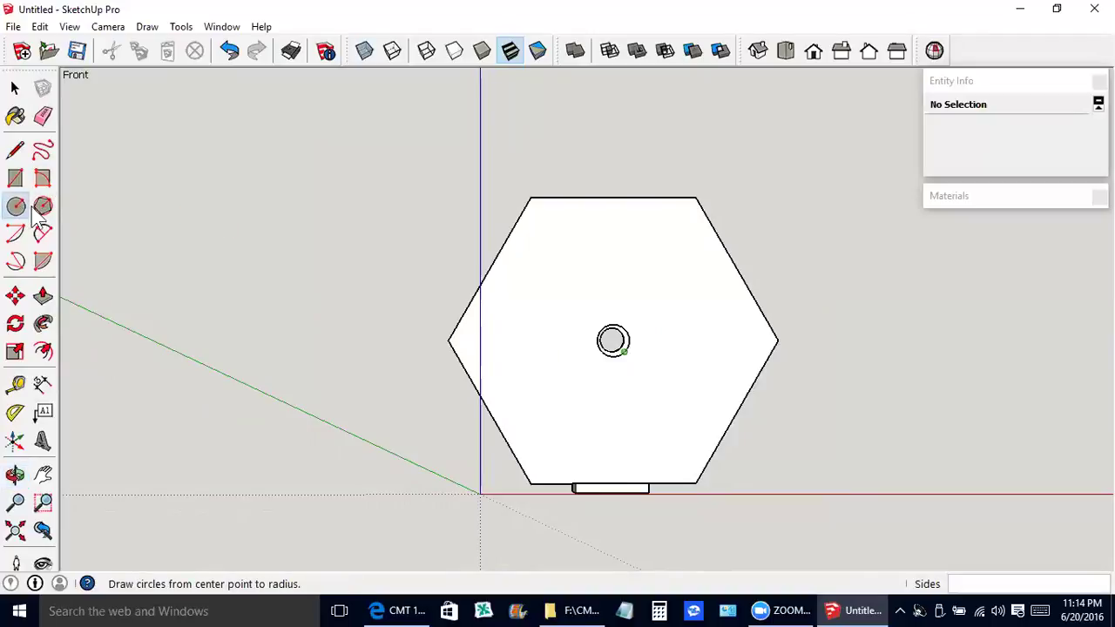
{"action": "left_click", "coordinate": [613, 340]}
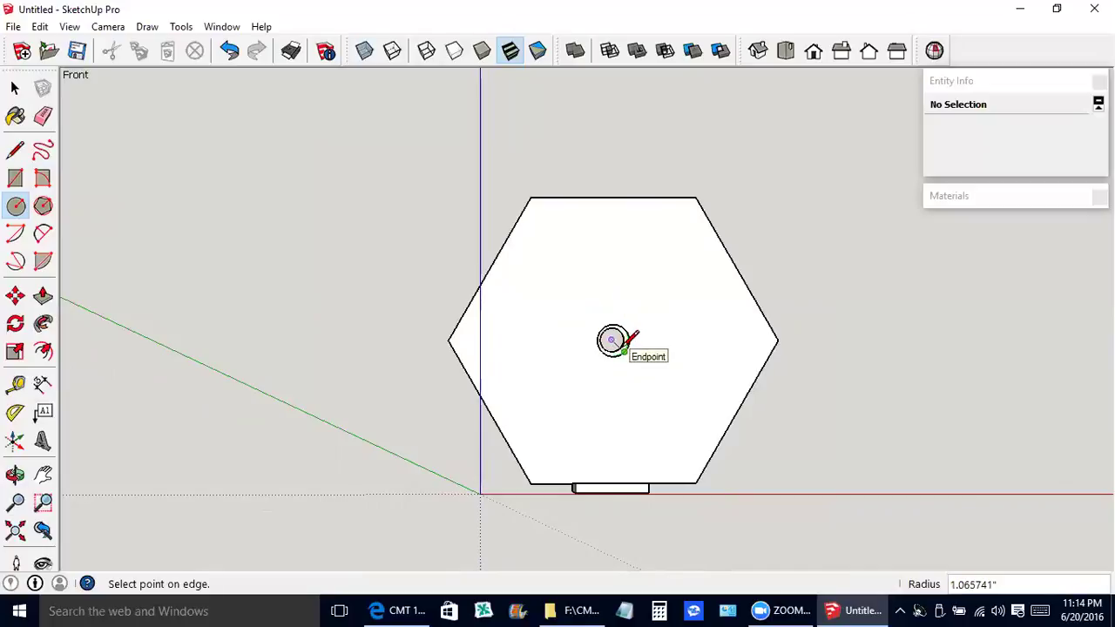
{"action": "left_click", "coordinate": [624, 349]}
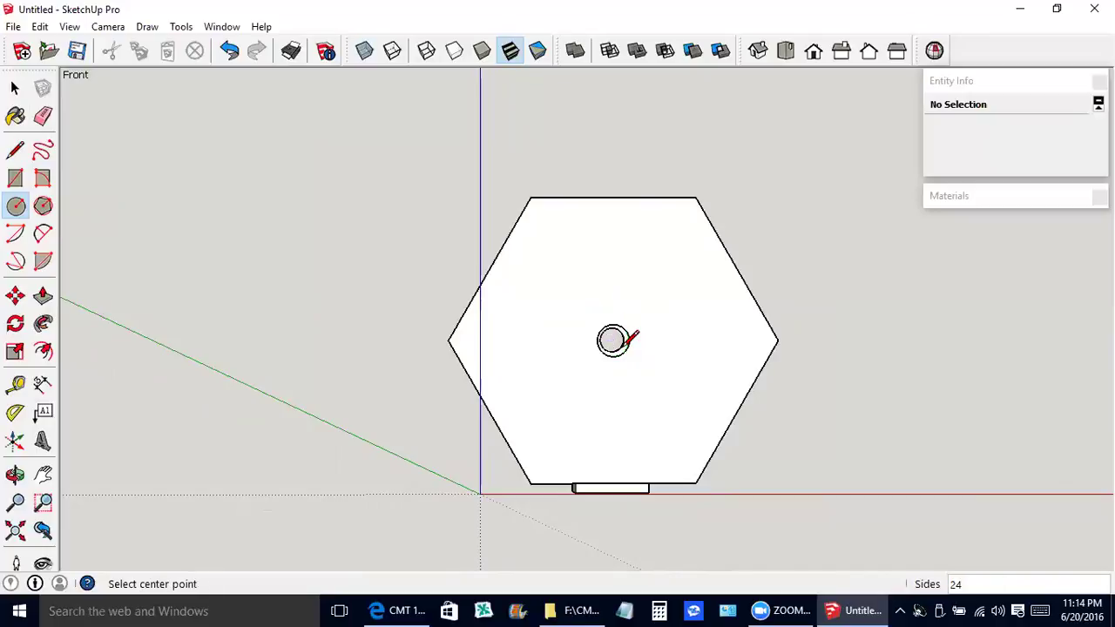
{"action": "key", "text": "o"}
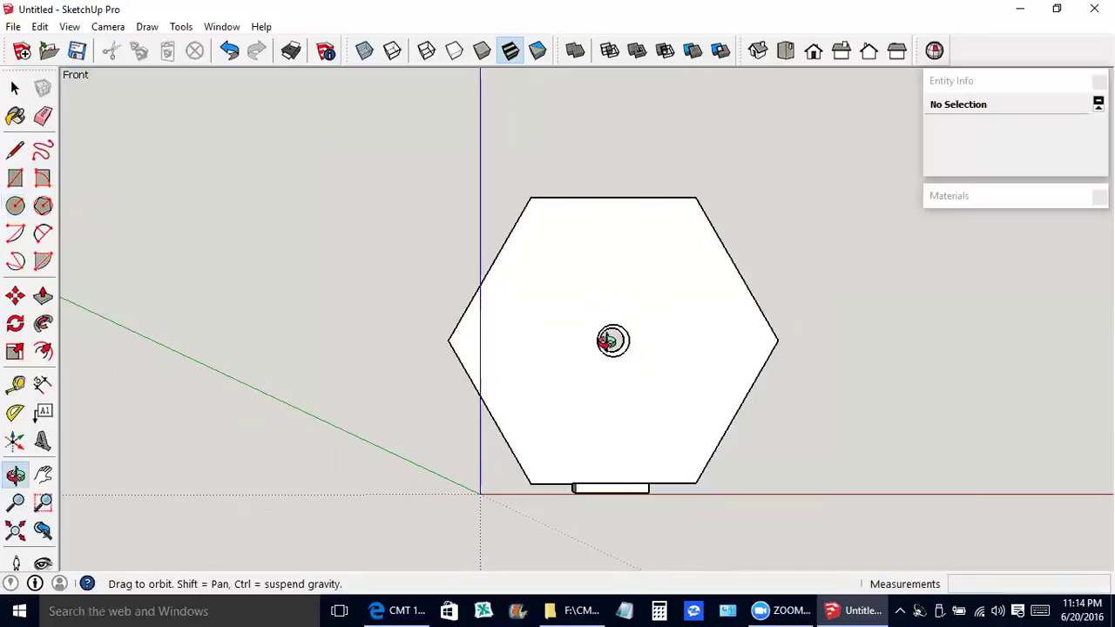
{"action": "scroll", "coordinate": [613, 341], "scroll_direction": "up", "scroll_amount": 5}
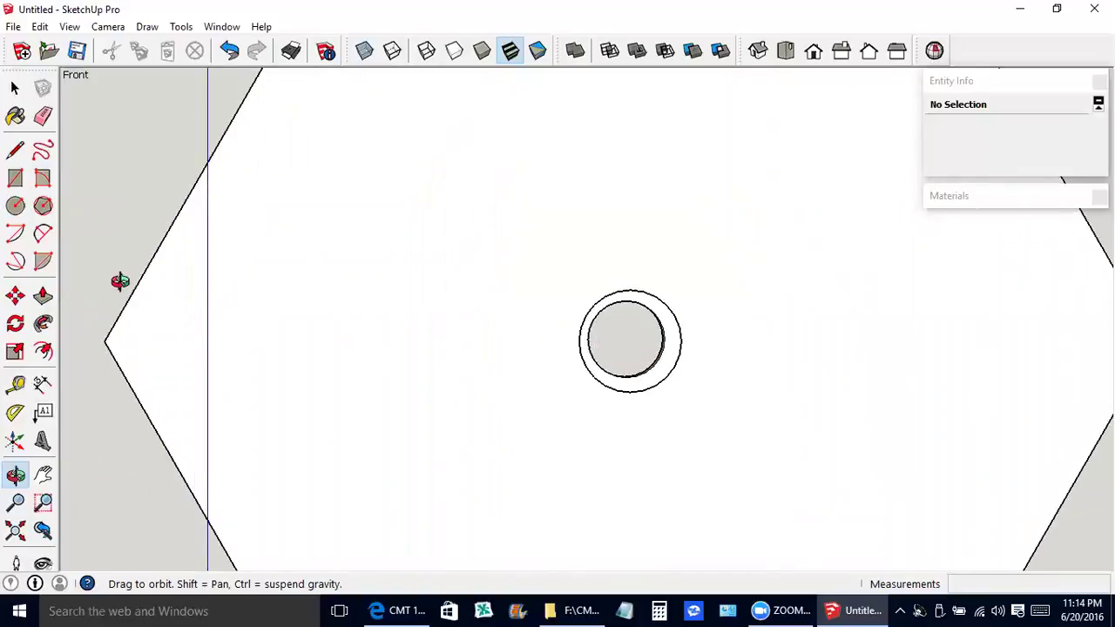
- Draw a 0.978015" radius circle around the centre hole and zoom out
{"action": "left_click", "coordinate": [16, 206]}
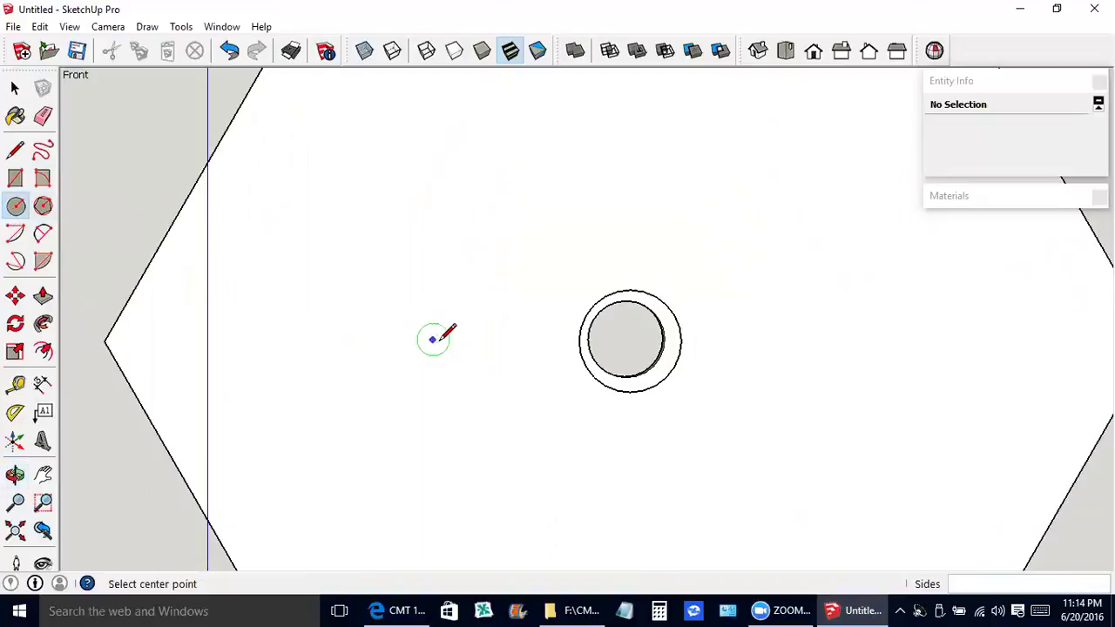
{"action": "left_click", "coordinate": [630, 340]}
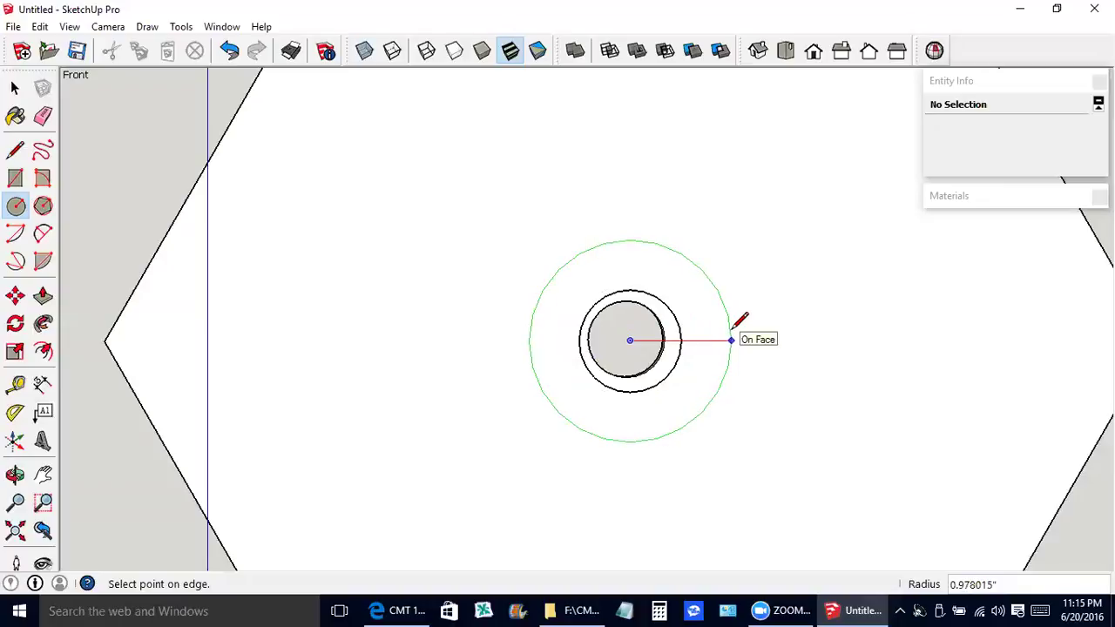
{"action": "left_click", "coordinate": [733, 329]}
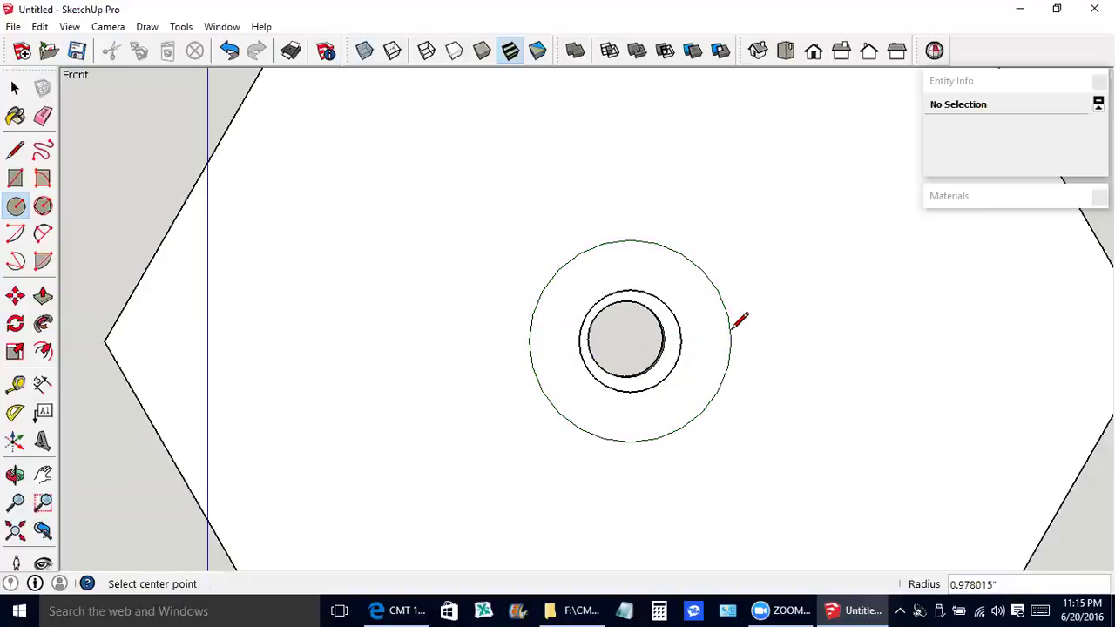
{"action": "key", "text": "o"}
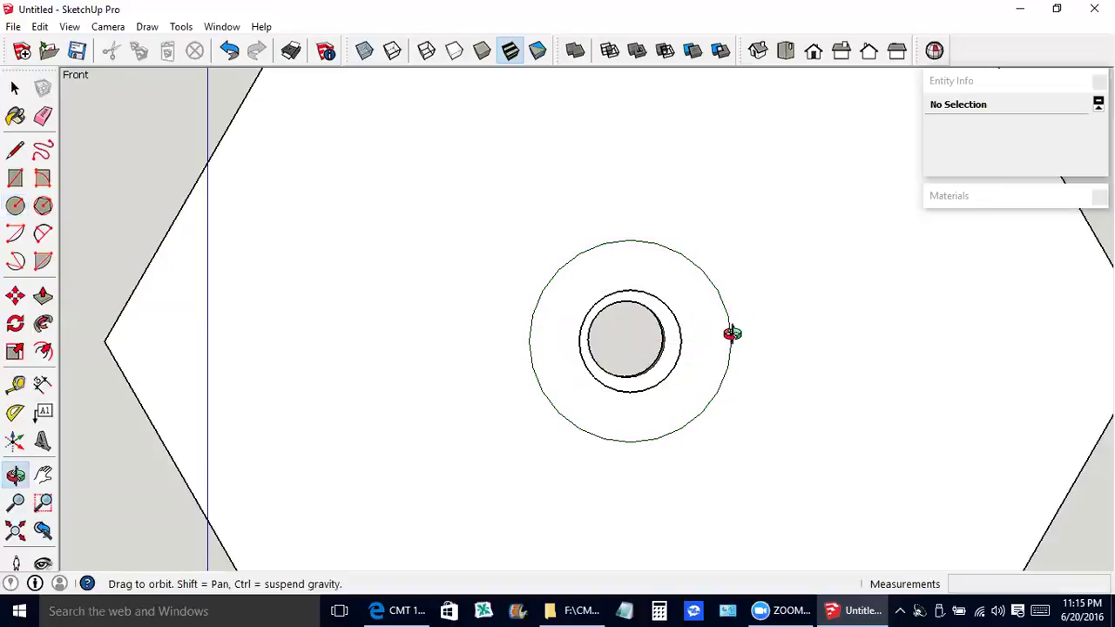
{"action": "scroll", "coordinate": [704, 324], "scroll_direction": "down", "scroll_amount": 5}
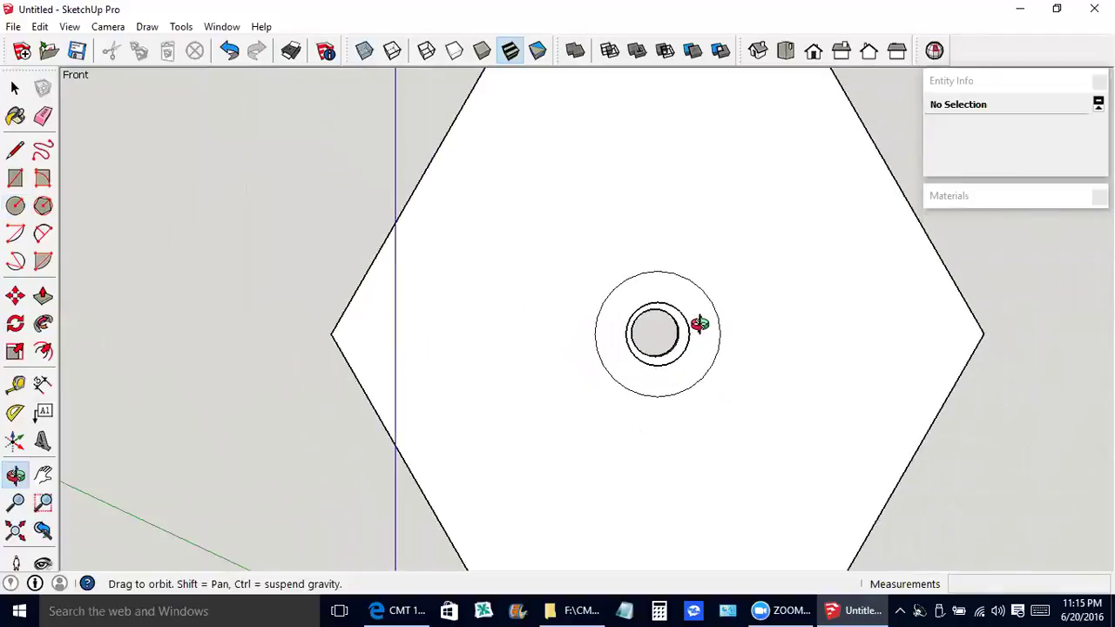
{"action": "scroll", "coordinate": [700, 325], "scroll_direction": "down", "scroll_amount": 2}
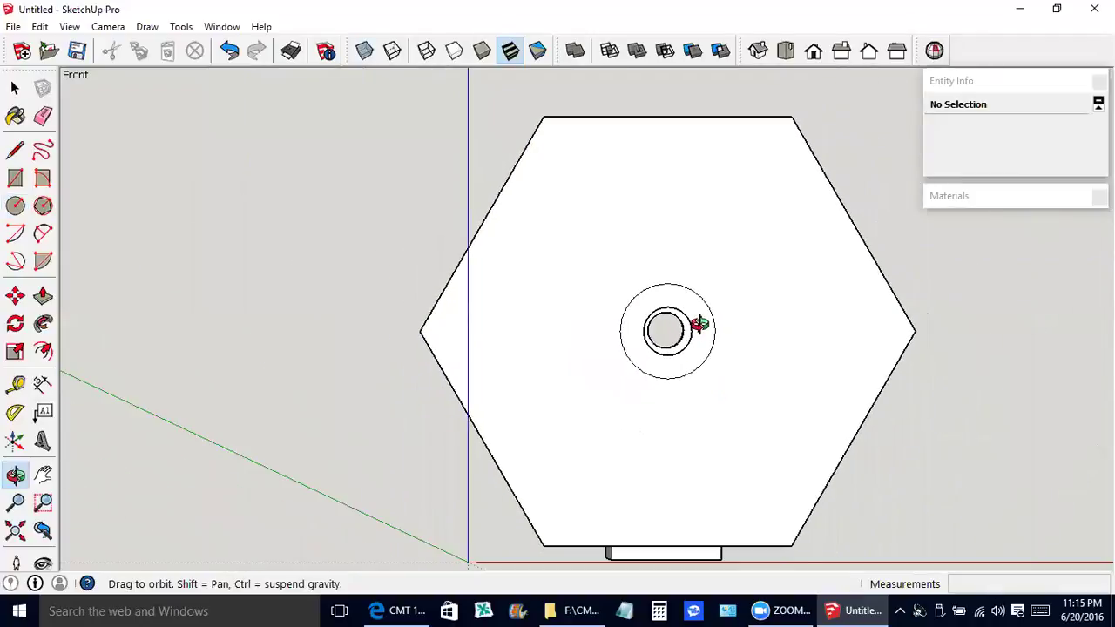
{"action": "key", "text": "l"}
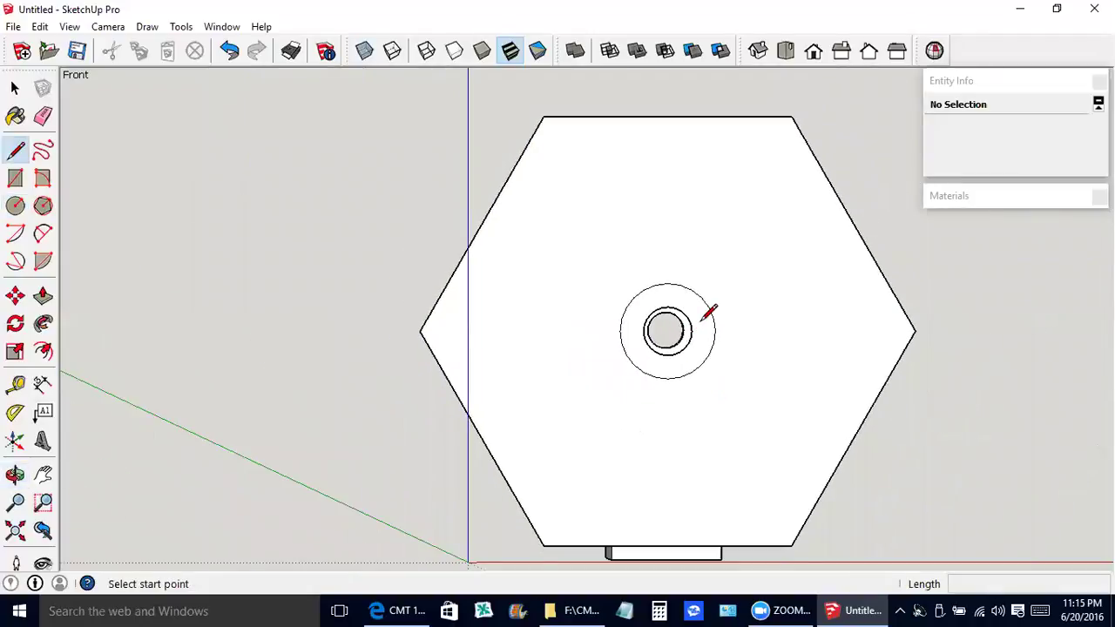
- Draw paired lines from the top, upper-right and right hexagon edges to the outer circle
{"action": "left_click", "coordinate": [751, 115]}
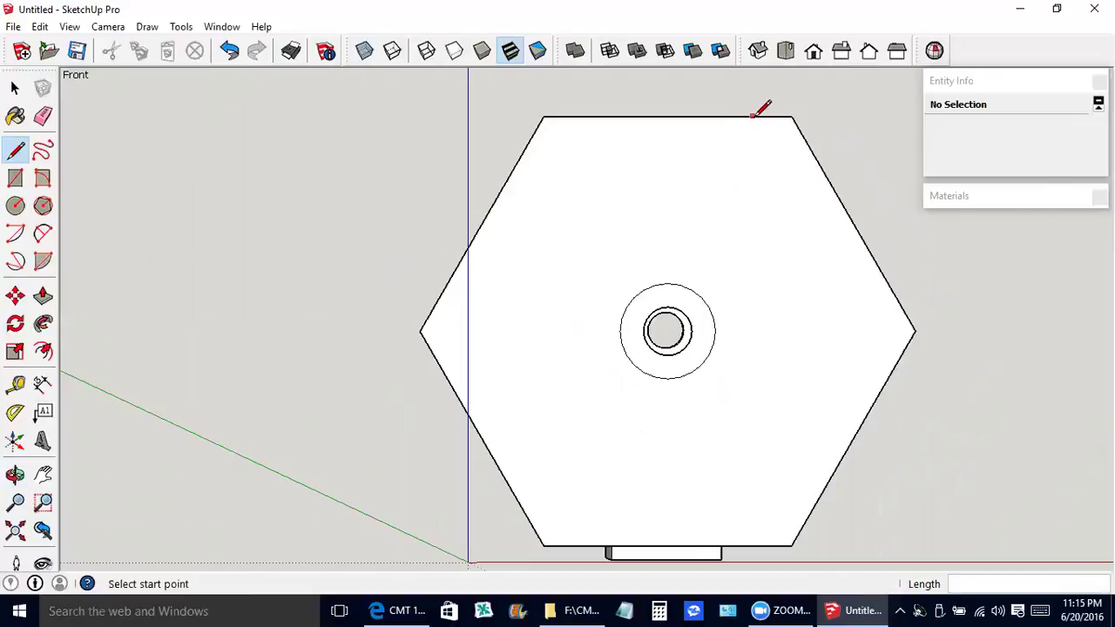
{"action": "left_click", "coordinate": [692, 287]}
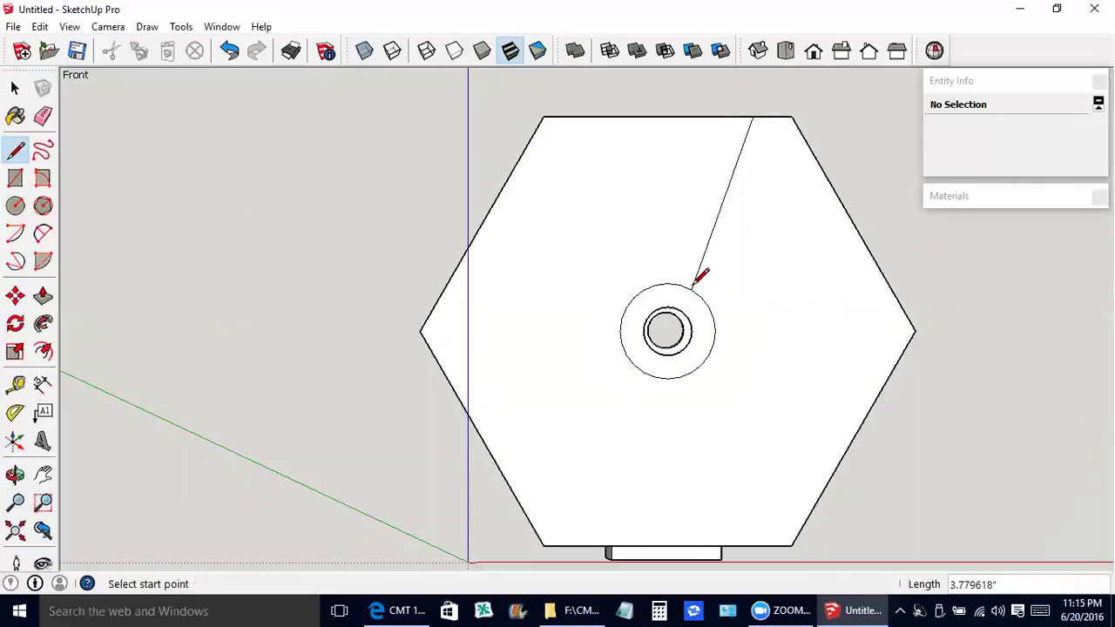
{"action": "left_click", "coordinate": [810, 150]}
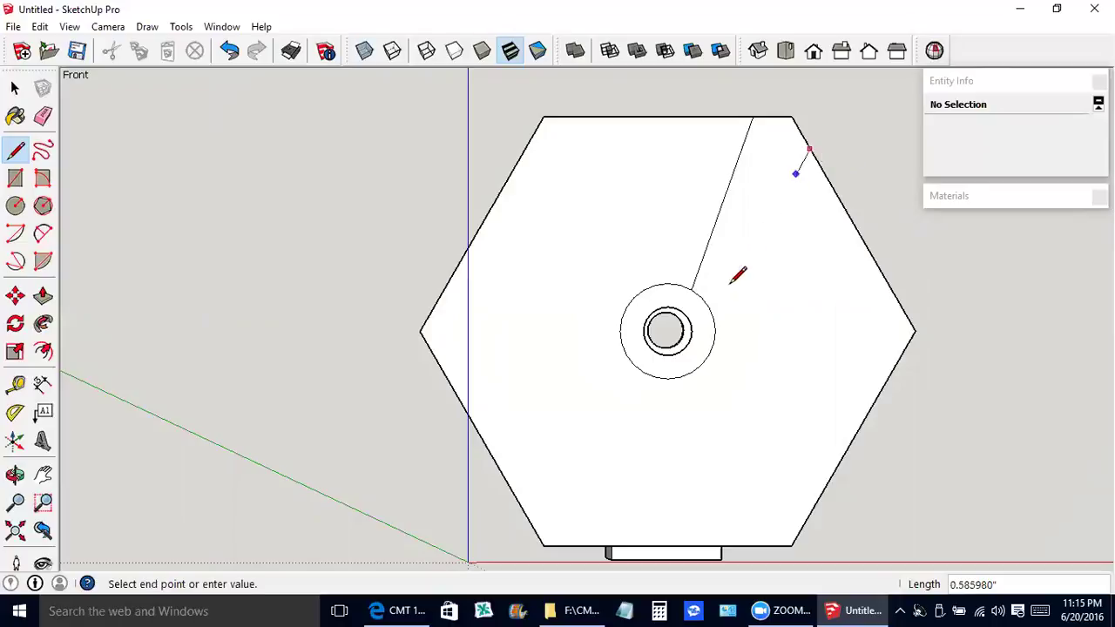
{"action": "left_click", "coordinate": [703, 295]}
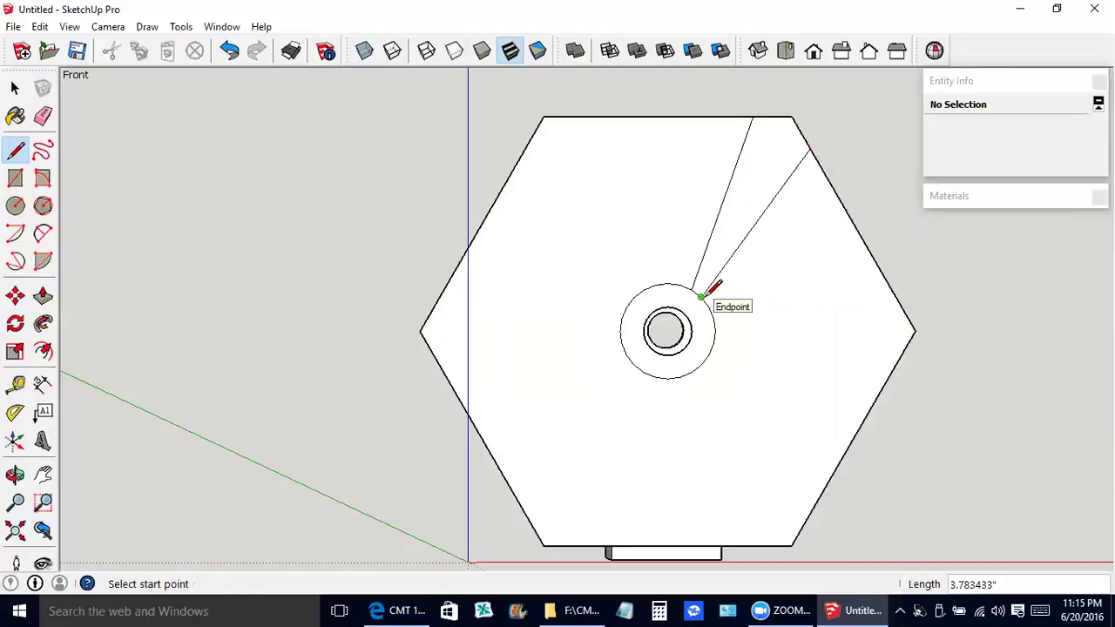
{"action": "key", "text": "space"}
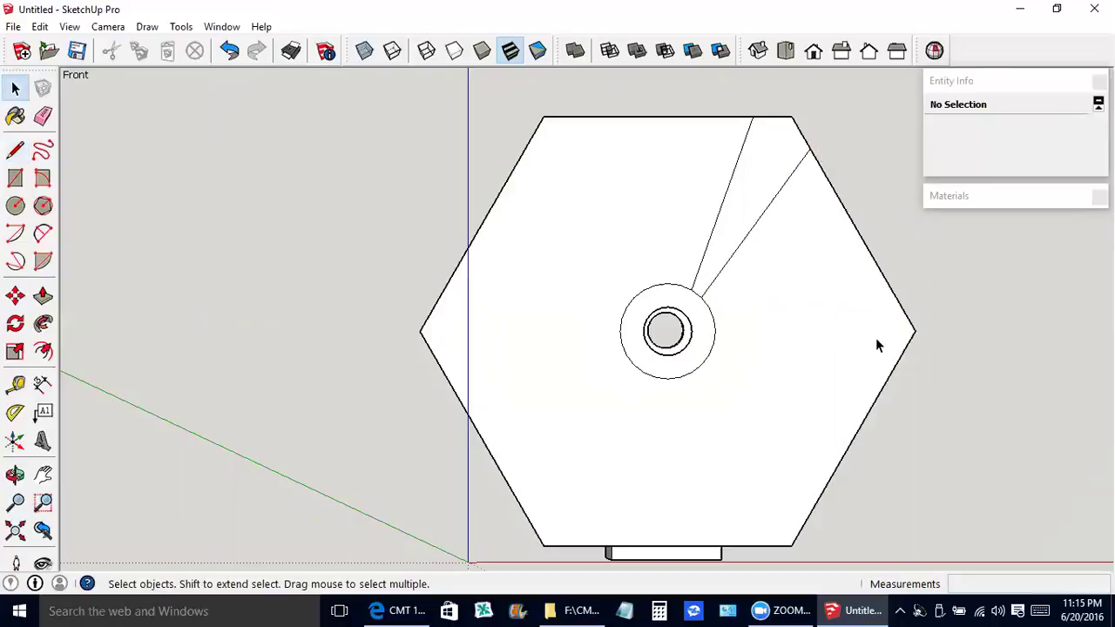
{"action": "left_click", "coordinate": [875, 338]}
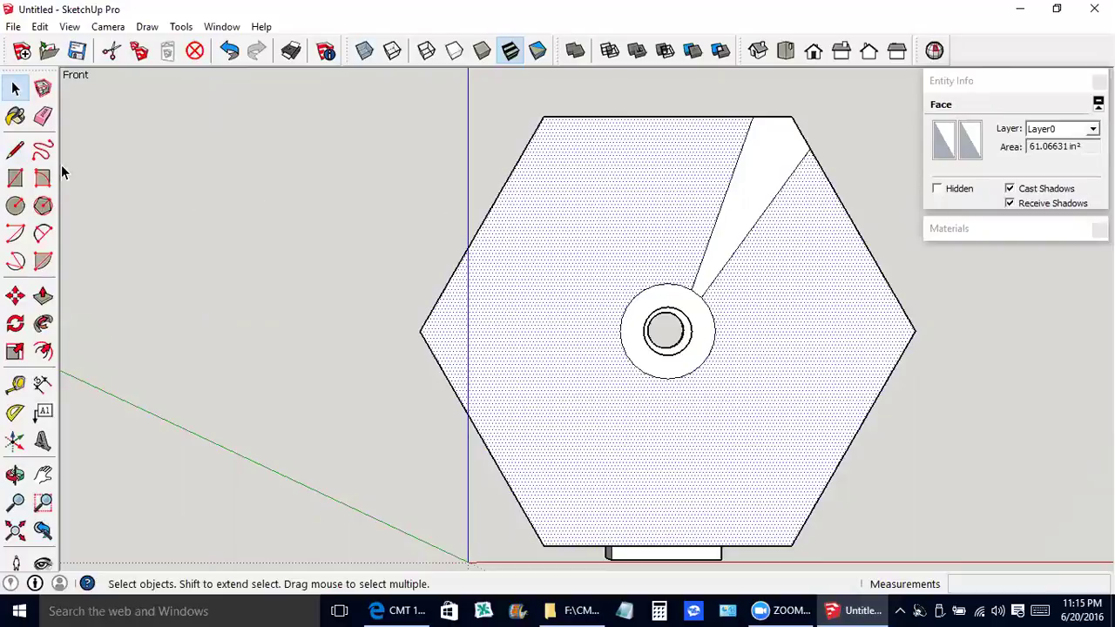
{"action": "left_click", "coordinate": [15, 150]}
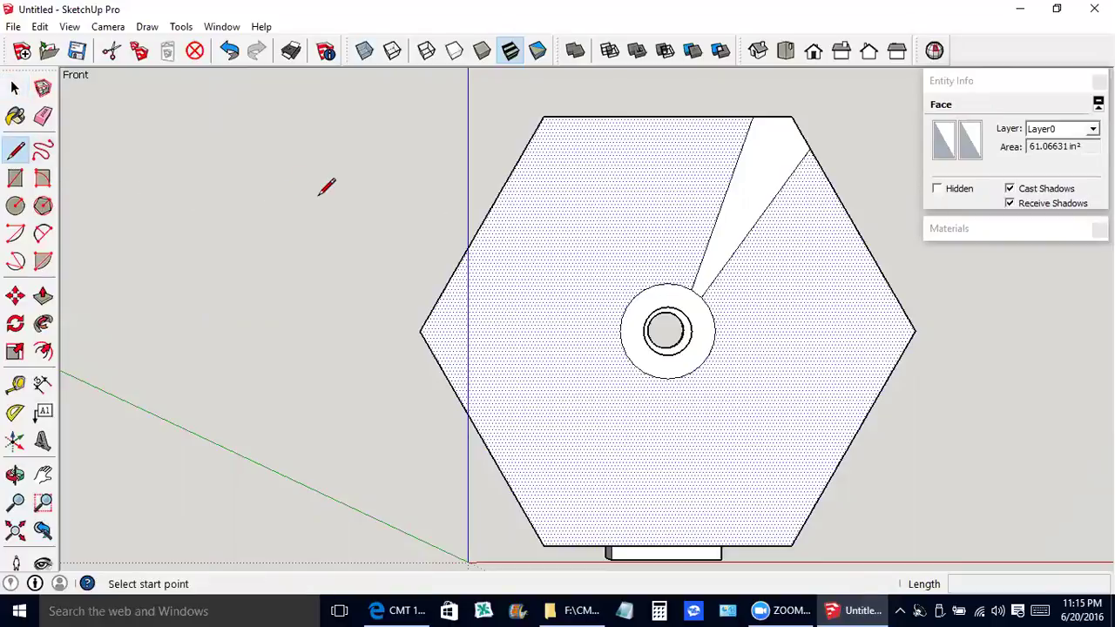
{"action": "left_click", "coordinate": [903, 309]}
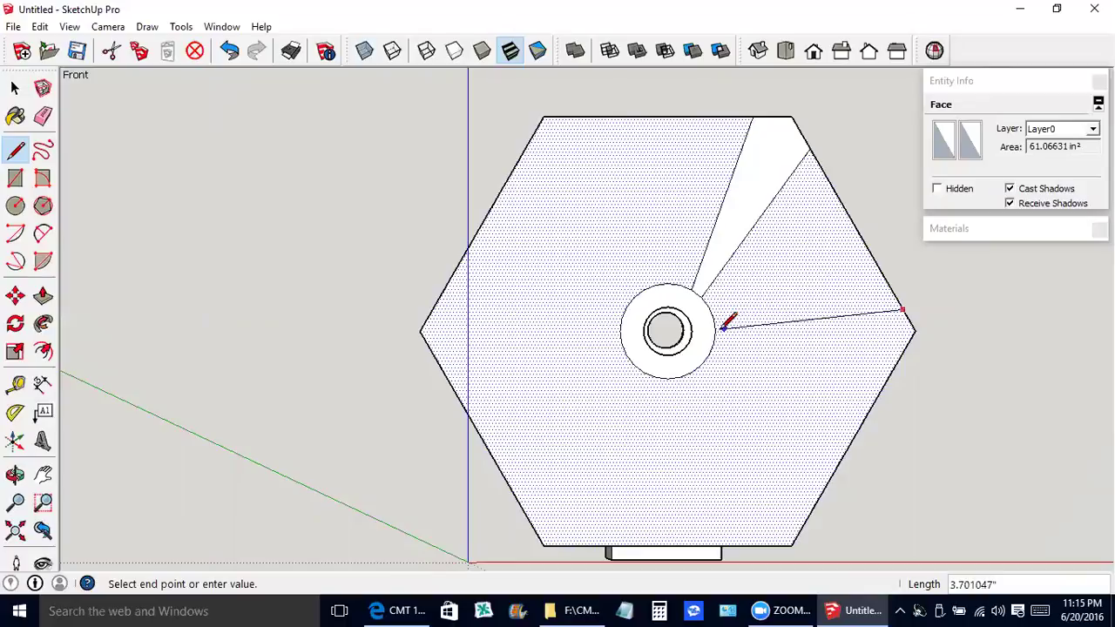
{"action": "left_click", "coordinate": [715, 329]}
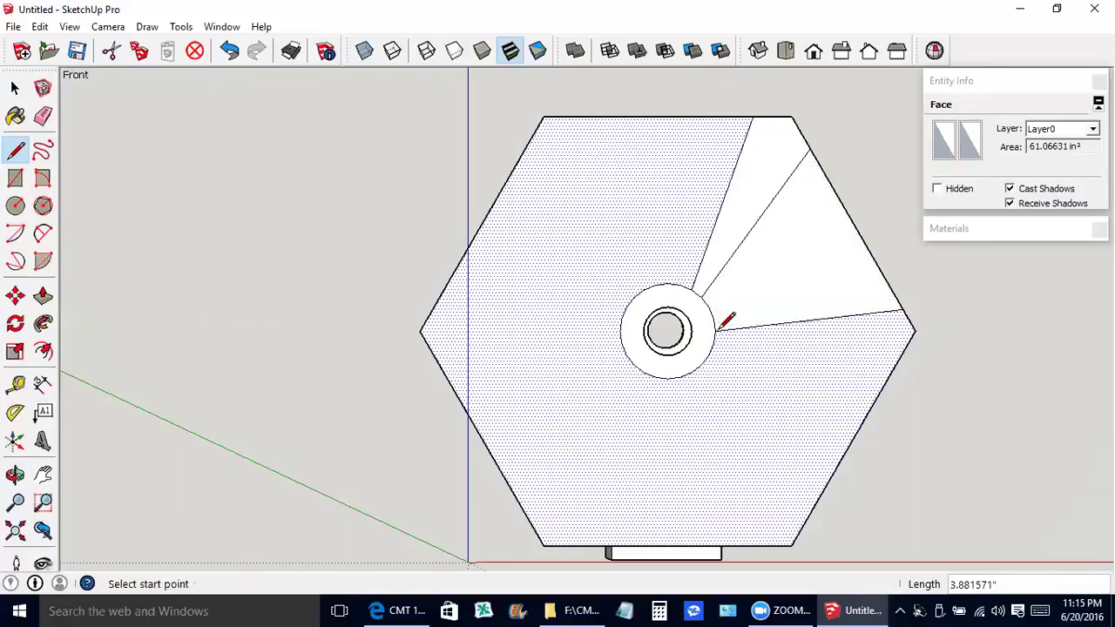
{"action": "left_click", "coordinate": [902, 352]}
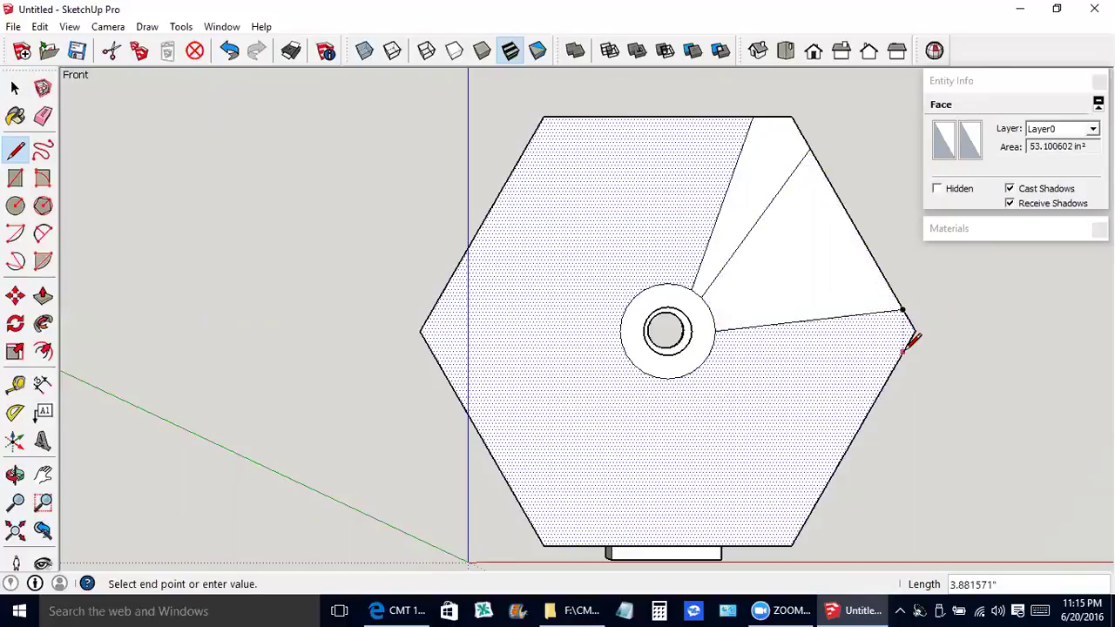
{"action": "left_click", "coordinate": [715, 342]}
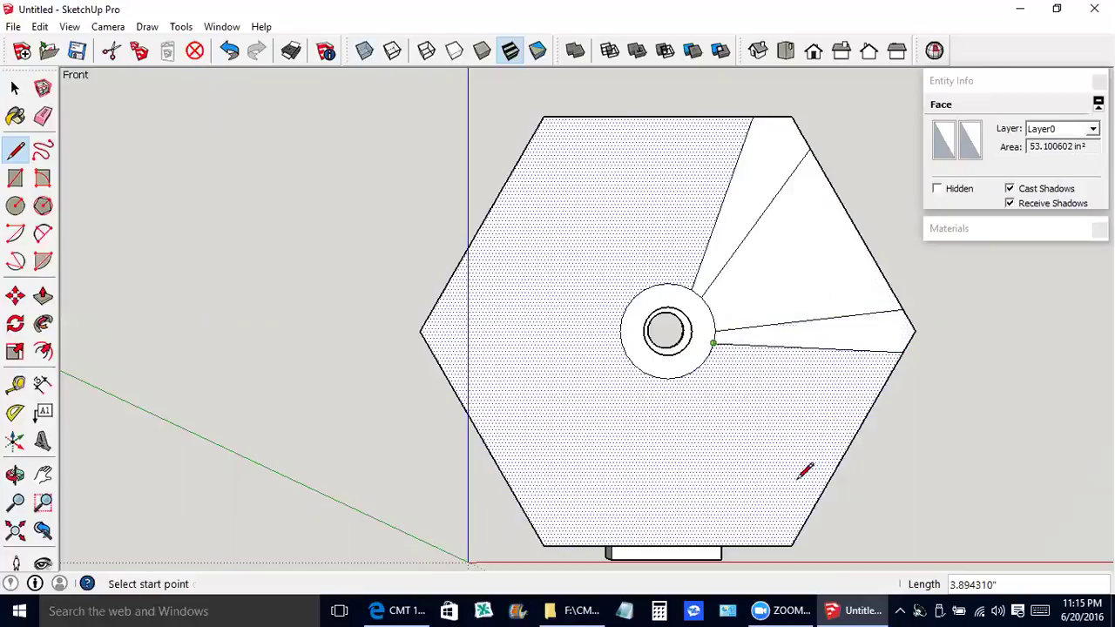
- Draw blade lines from the lower-right, bottom, lower-left and left edges to the hub ring
{"action": "left_click", "coordinate": [802, 527]}
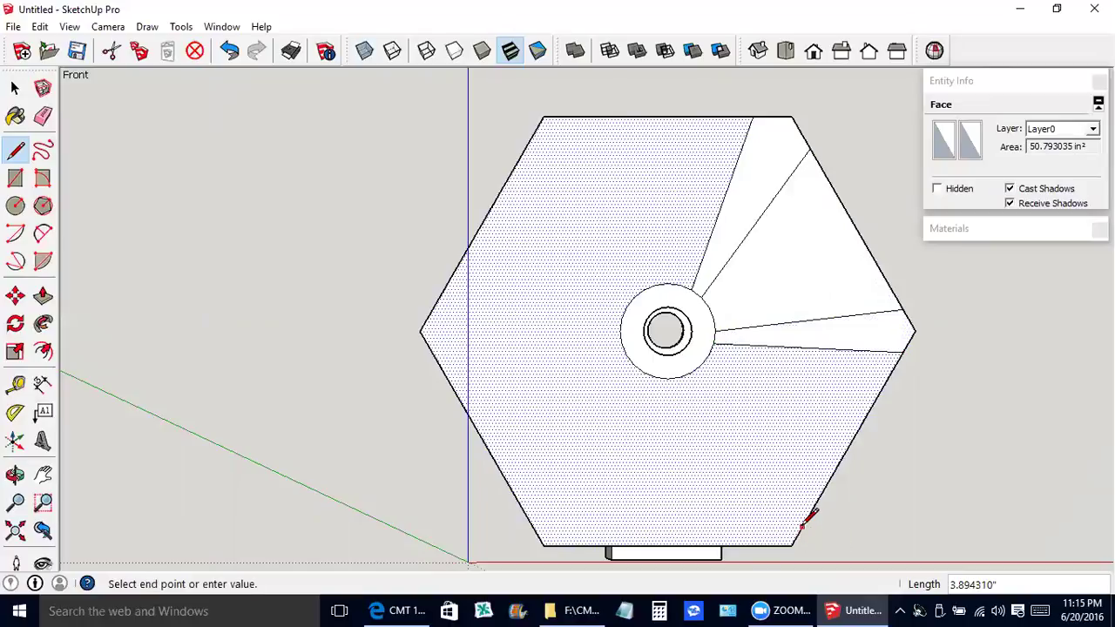
{"action": "left_click", "coordinate": [692, 372]}
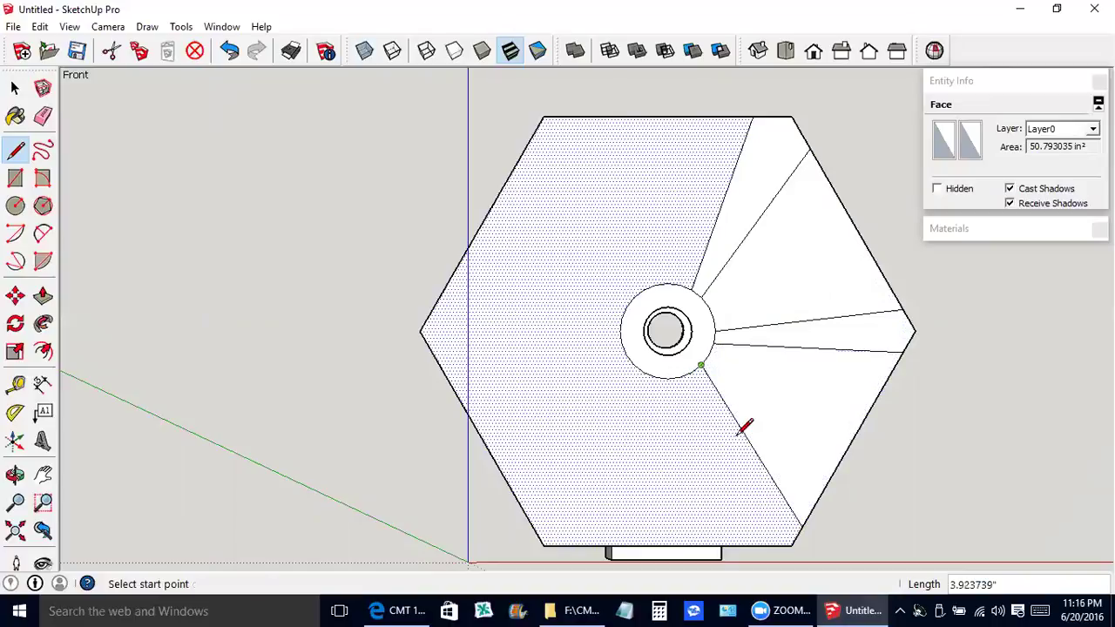
{"action": "left_click", "coordinate": [766, 544]}
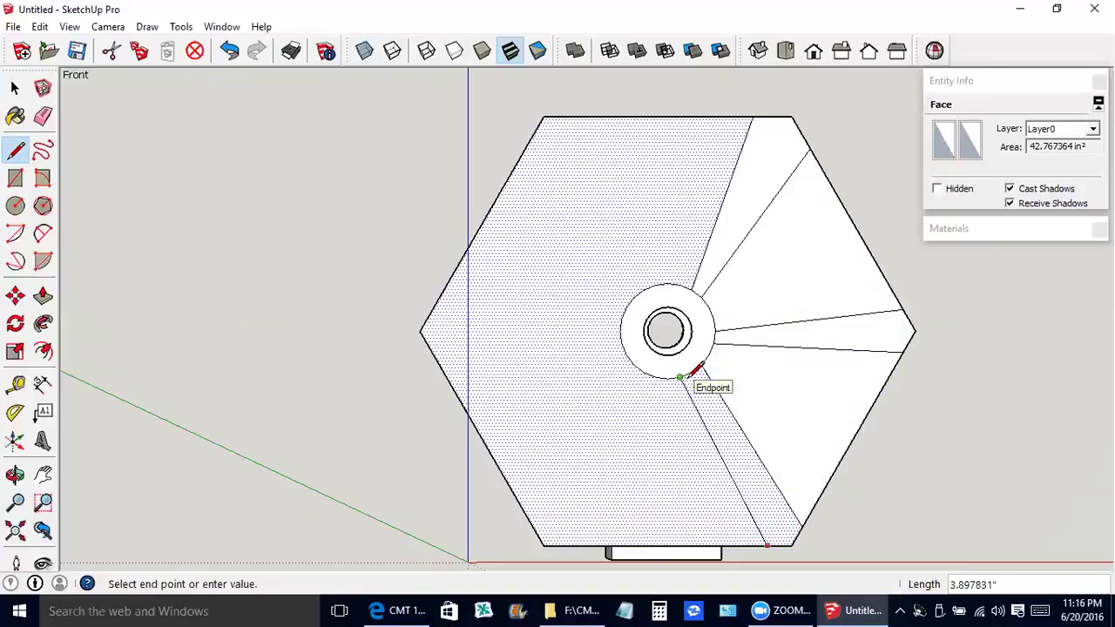
{"action": "left_click", "coordinate": [692, 373]}
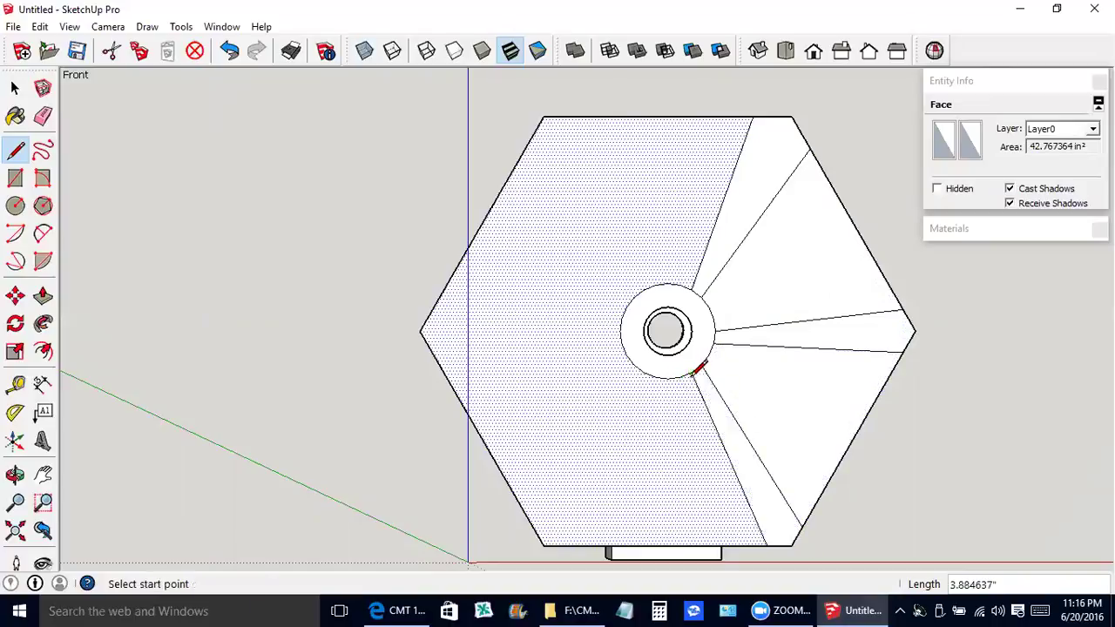
{"action": "left_click", "coordinate": [563, 544]}
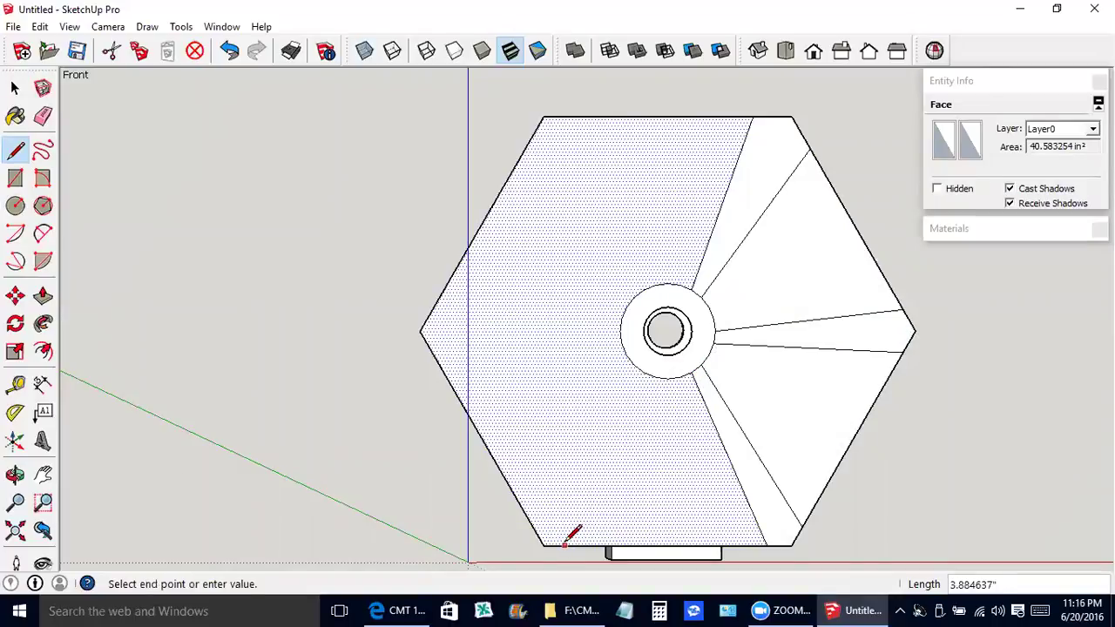
{"action": "left_click", "coordinate": [648, 369]}
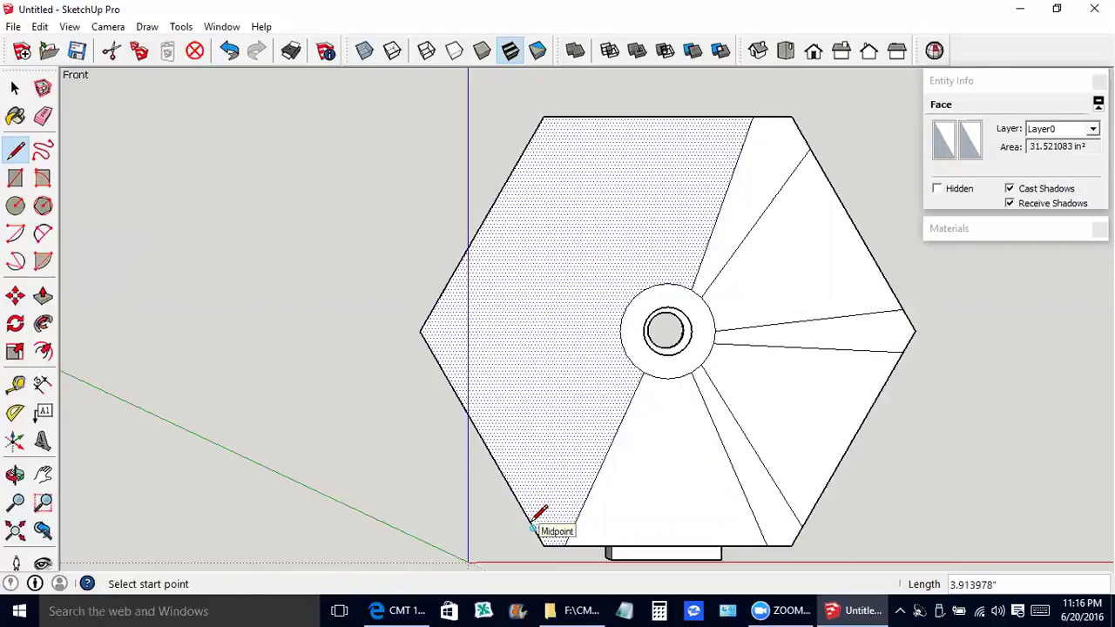
{"action": "left_click", "coordinate": [532, 527]}
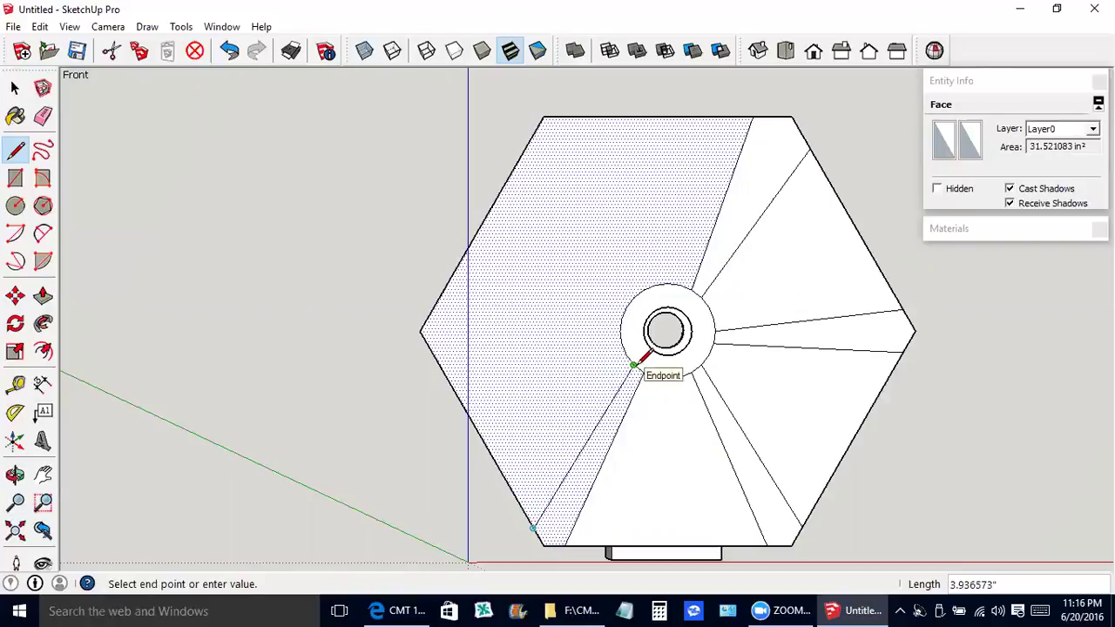
{"action": "left_click", "coordinate": [637, 372]}
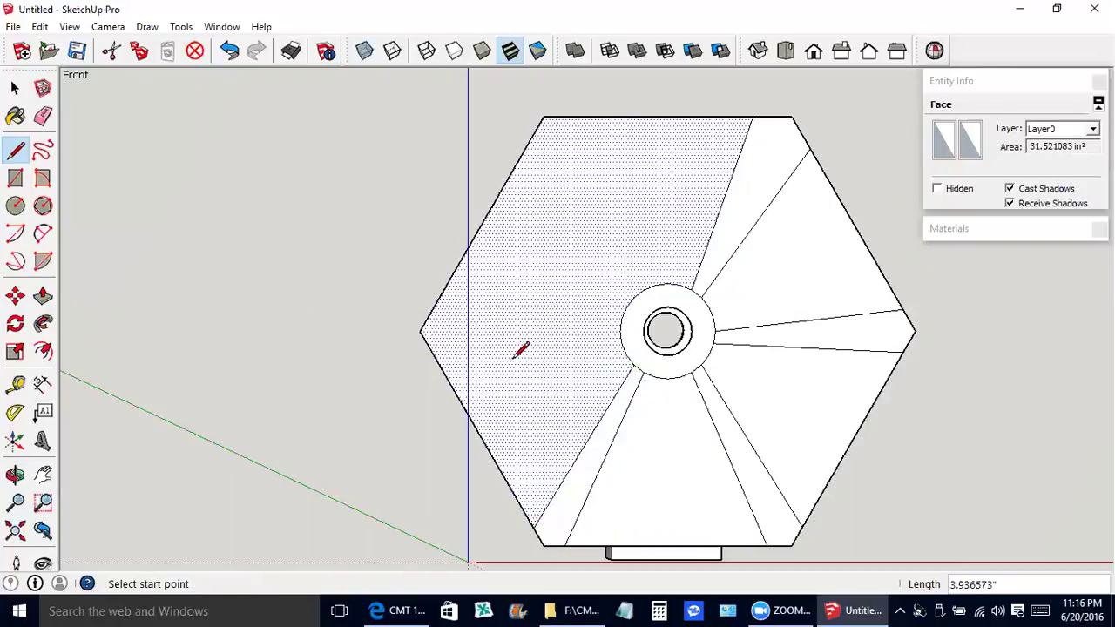
{"action": "left_click", "coordinate": [431, 352]}
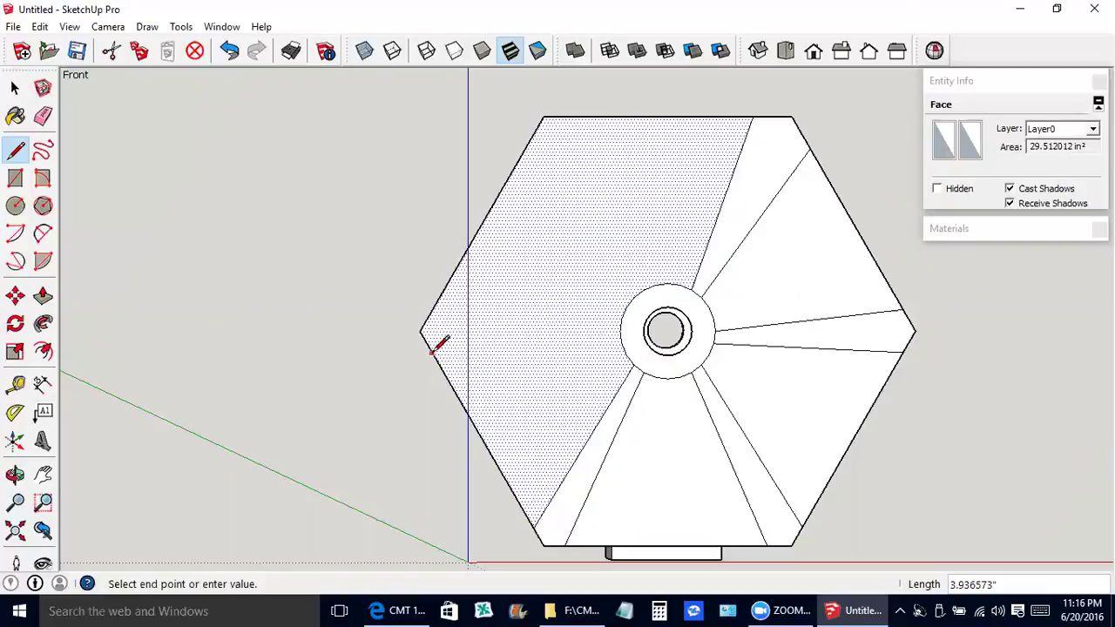
{"action": "left_click", "coordinate": [620, 343]}
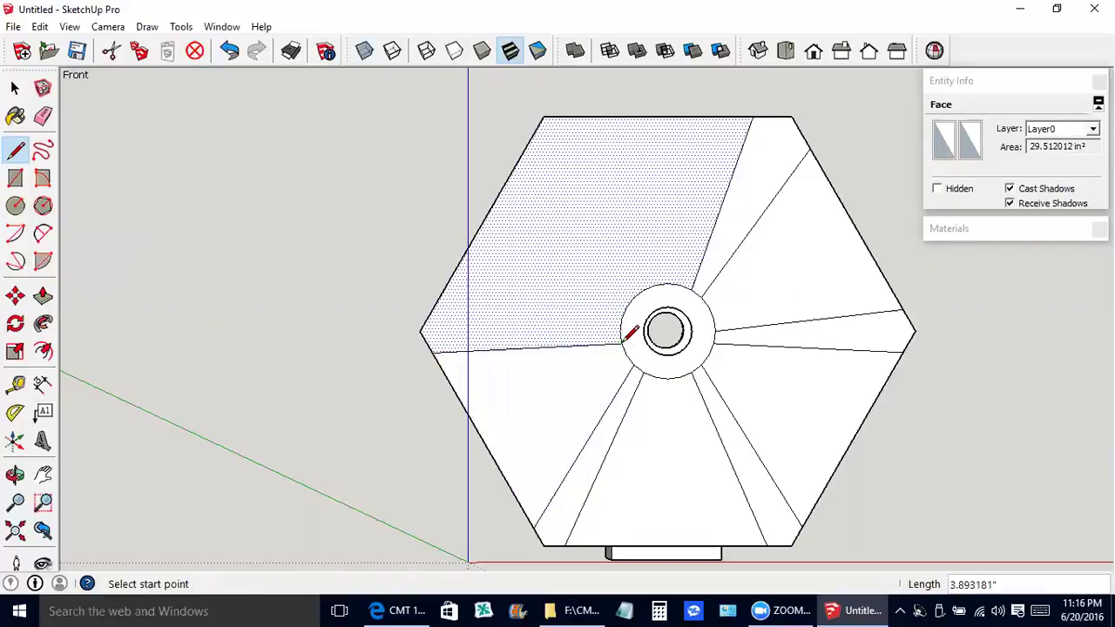
{"action": "left_click", "coordinate": [431, 309]}
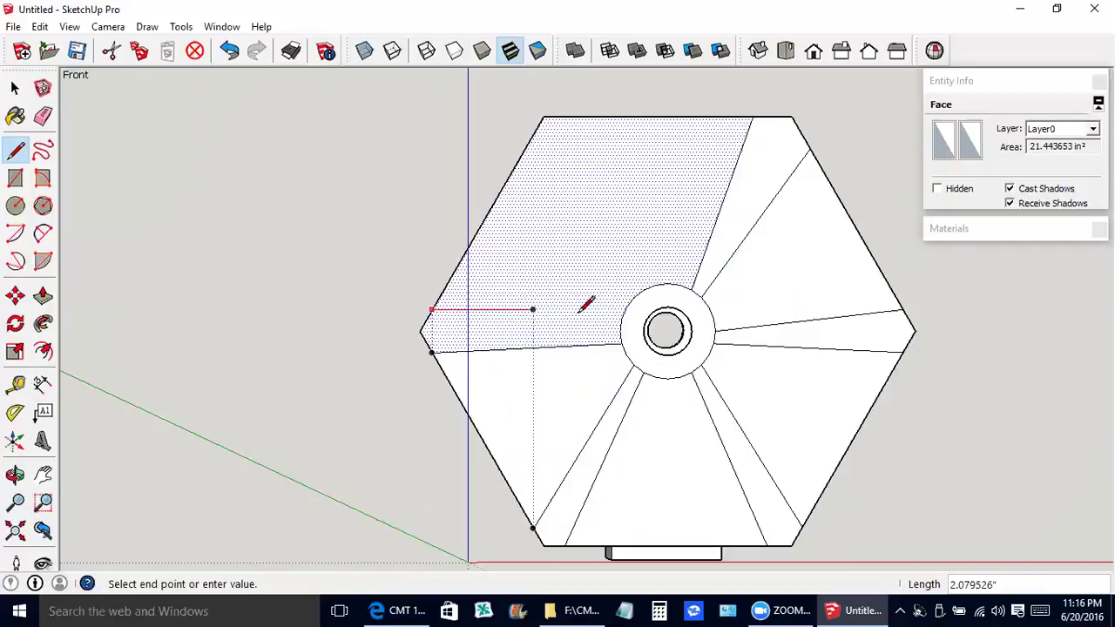
{"action": "left_click", "coordinate": [620, 325]}
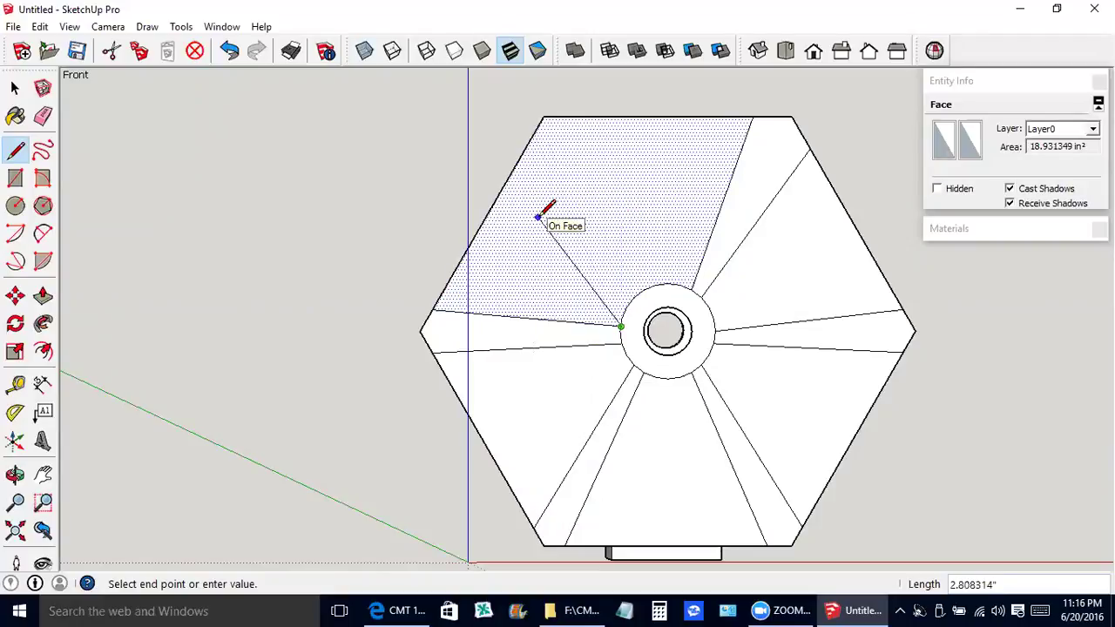
- Complete the blade outlines with lines from the upper-left and top edges to the hub ring
{"action": "key", "text": "Escape"}
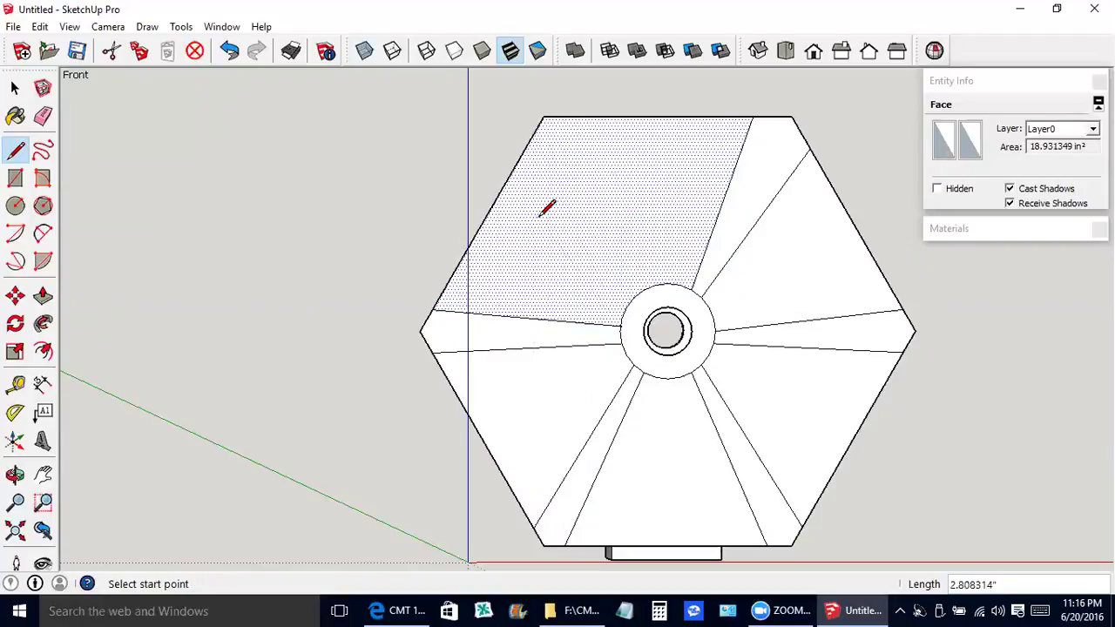
{"action": "left_click", "coordinate": [525, 149]}
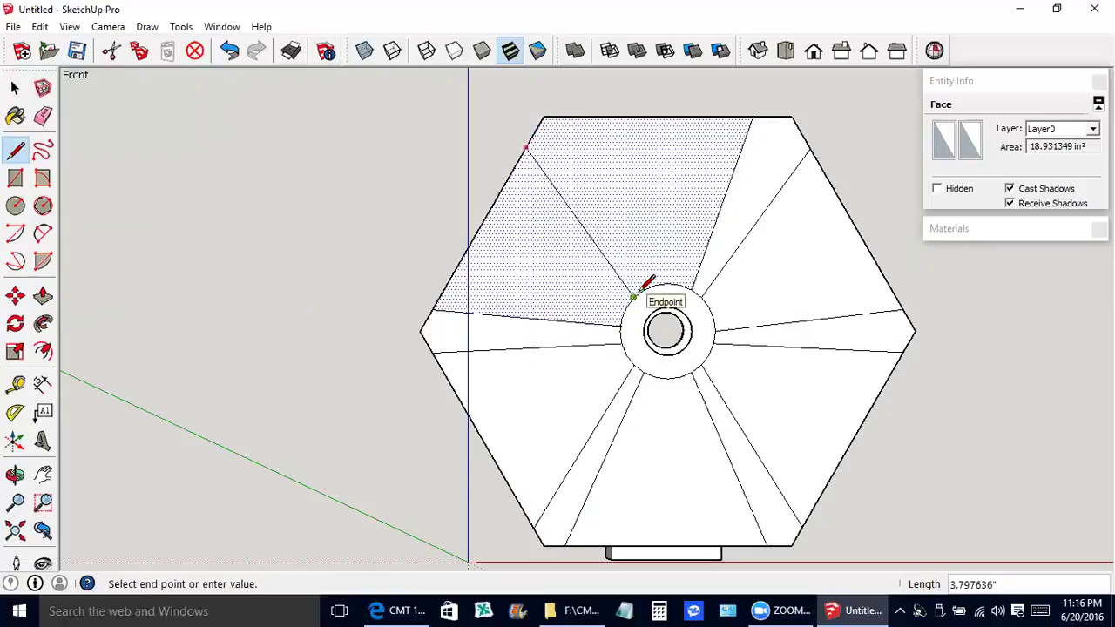
{"action": "left_click", "coordinate": [634, 296]}
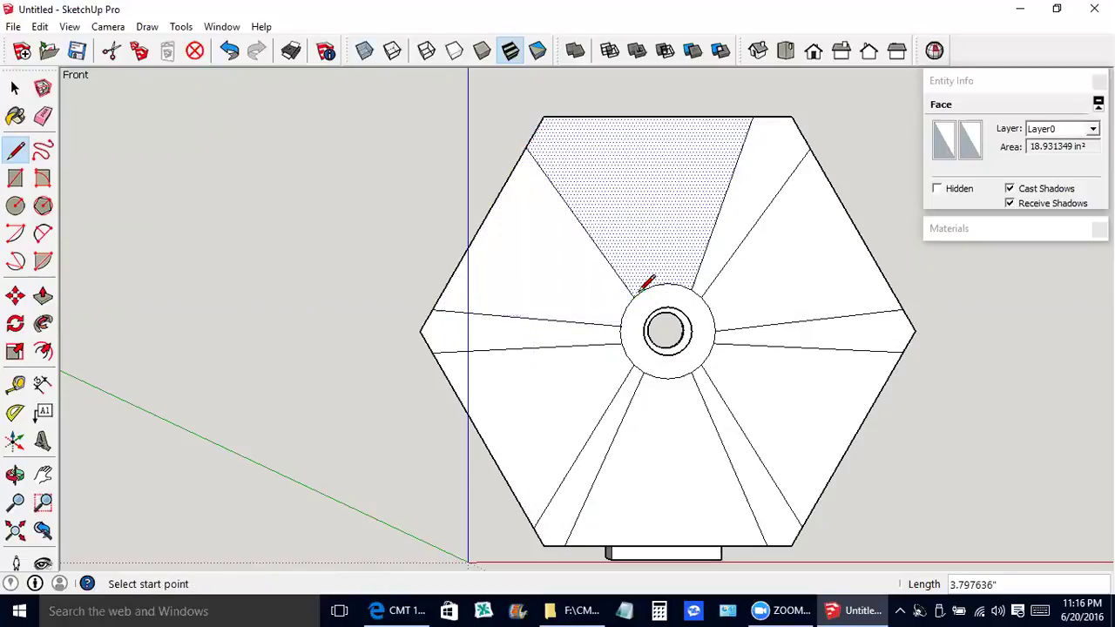
{"action": "left_click", "coordinate": [577, 116]}
{"action": "left_click", "coordinate": [655, 285]}
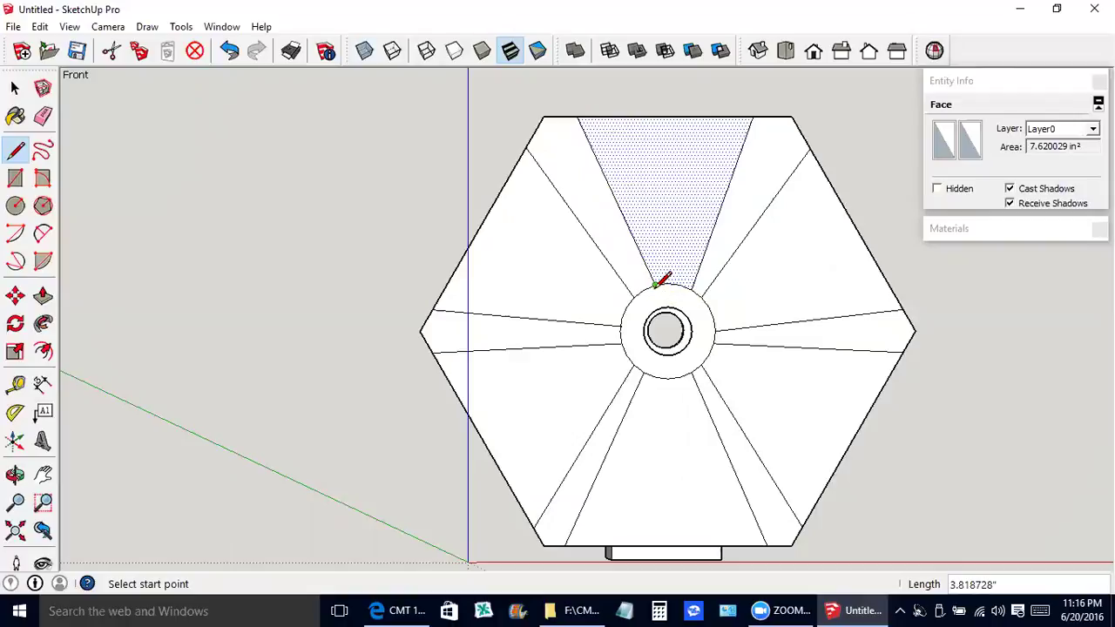
{"action": "left_click", "coordinate": [43, 116]}
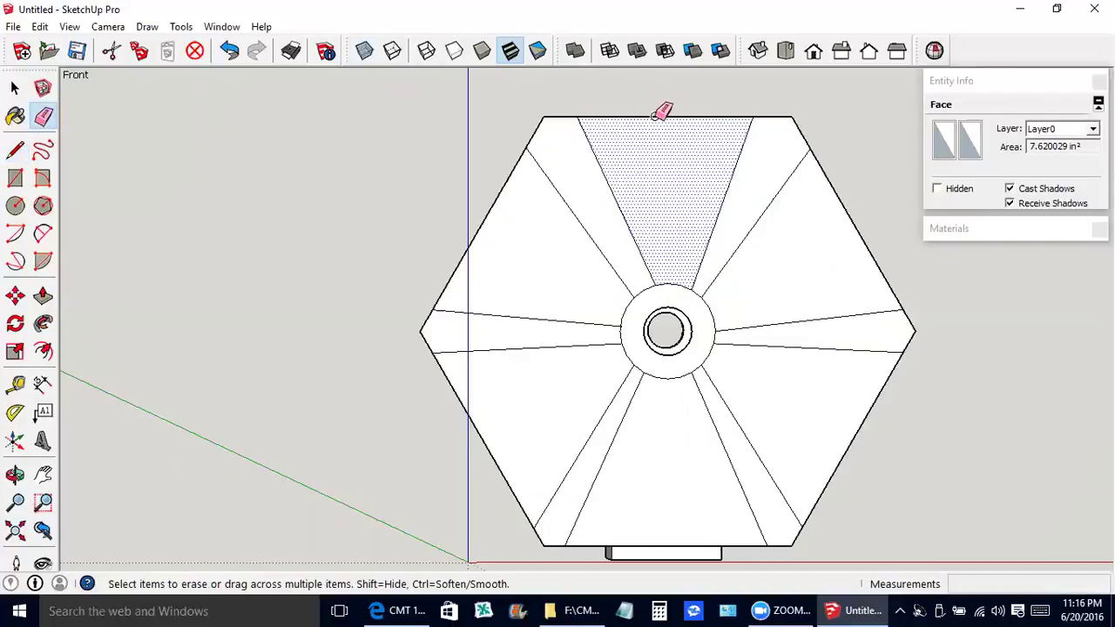
- Erase the six gap wedges between blades and the stray short edge by the lower-left blade
{"action": "left_click", "coordinate": [657, 116]}
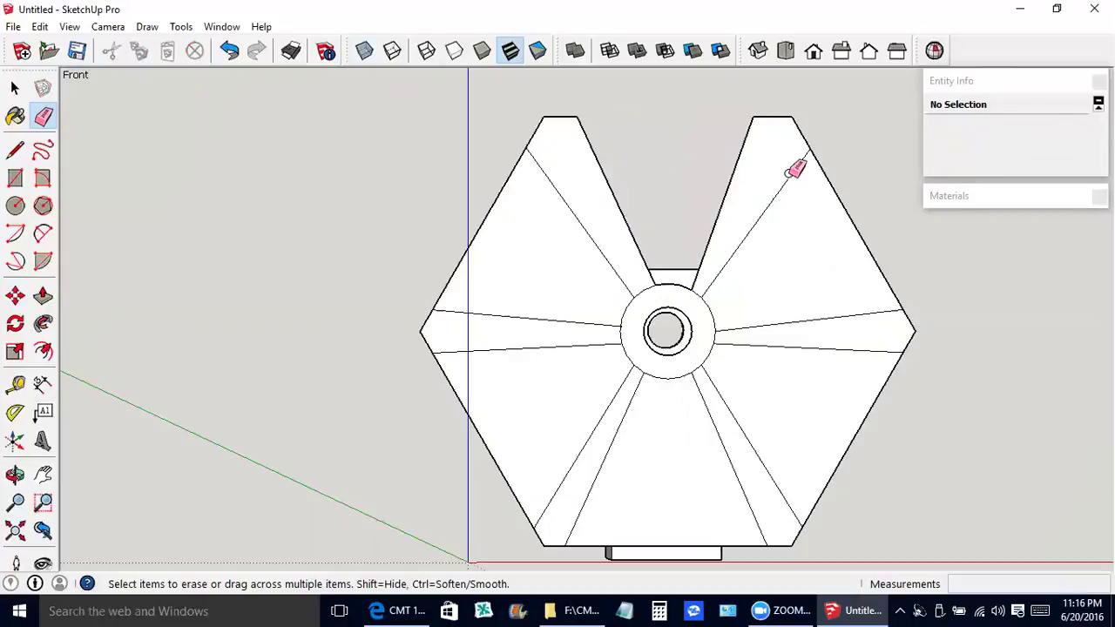
{"action": "left_click", "coordinate": [841, 202]}
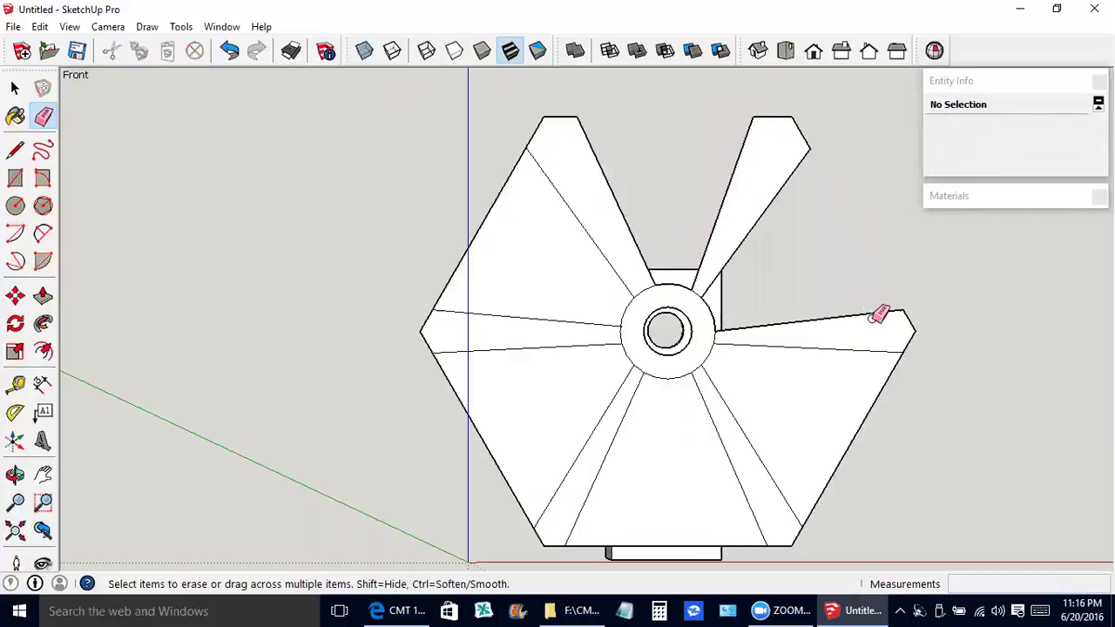
{"action": "left_click", "coordinate": [870, 409]}
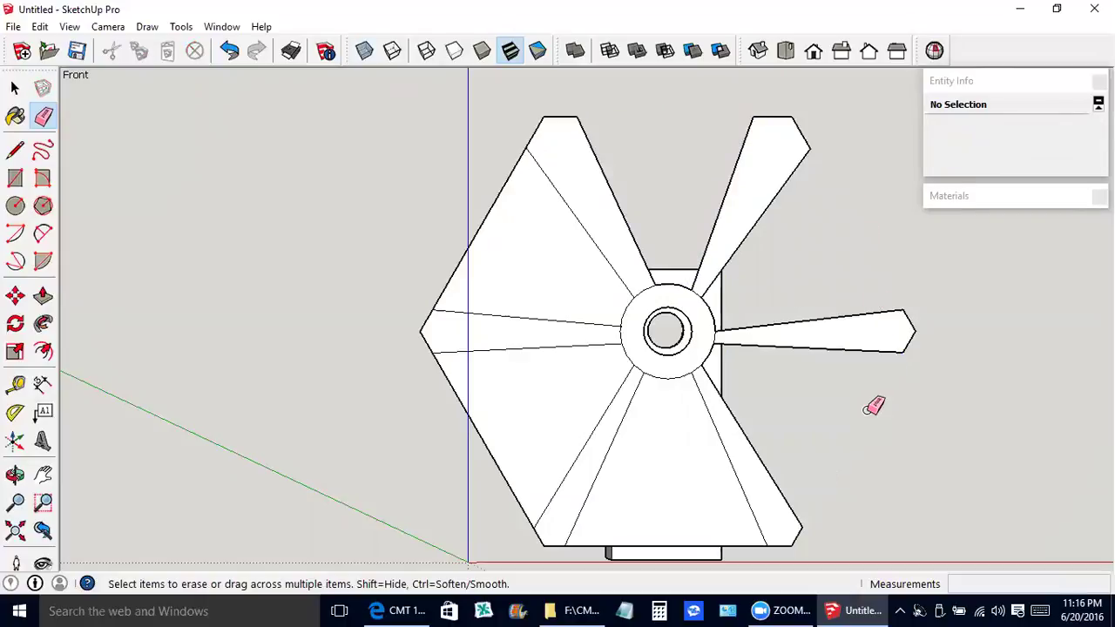
{"action": "left_click", "coordinate": [685, 544]}
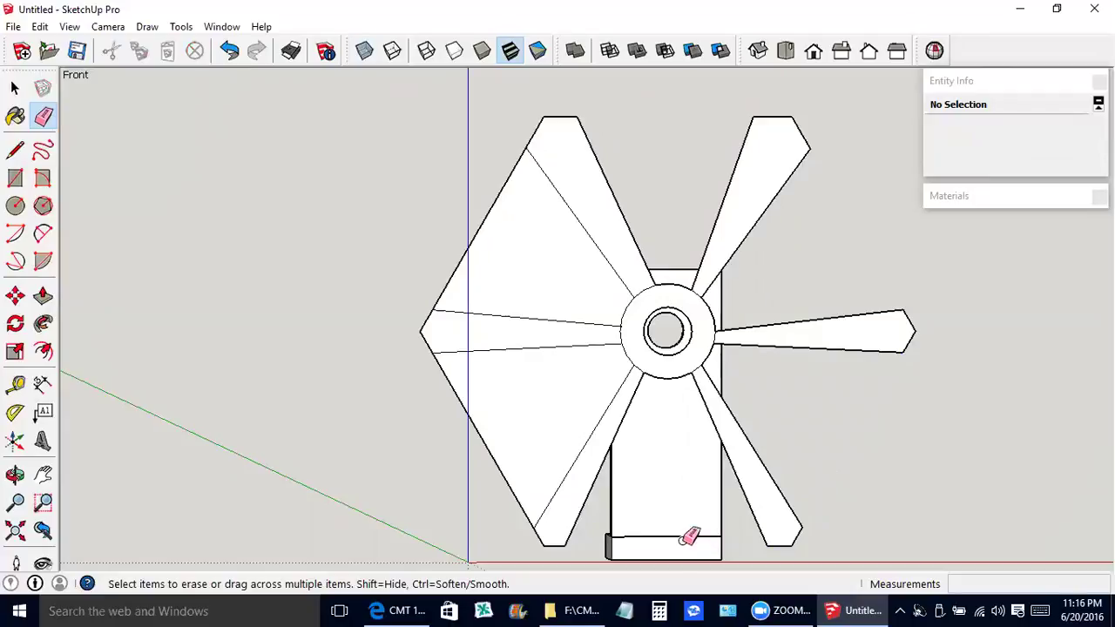
{"action": "left_click", "coordinate": [501, 474]}
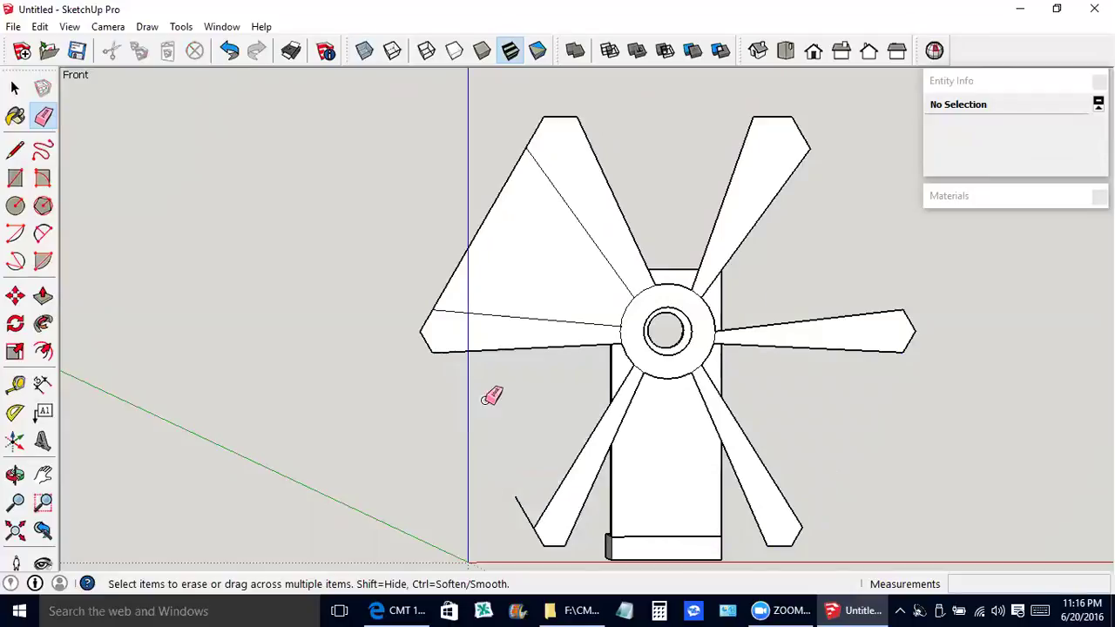
{"action": "left_click", "coordinate": [471, 233]}
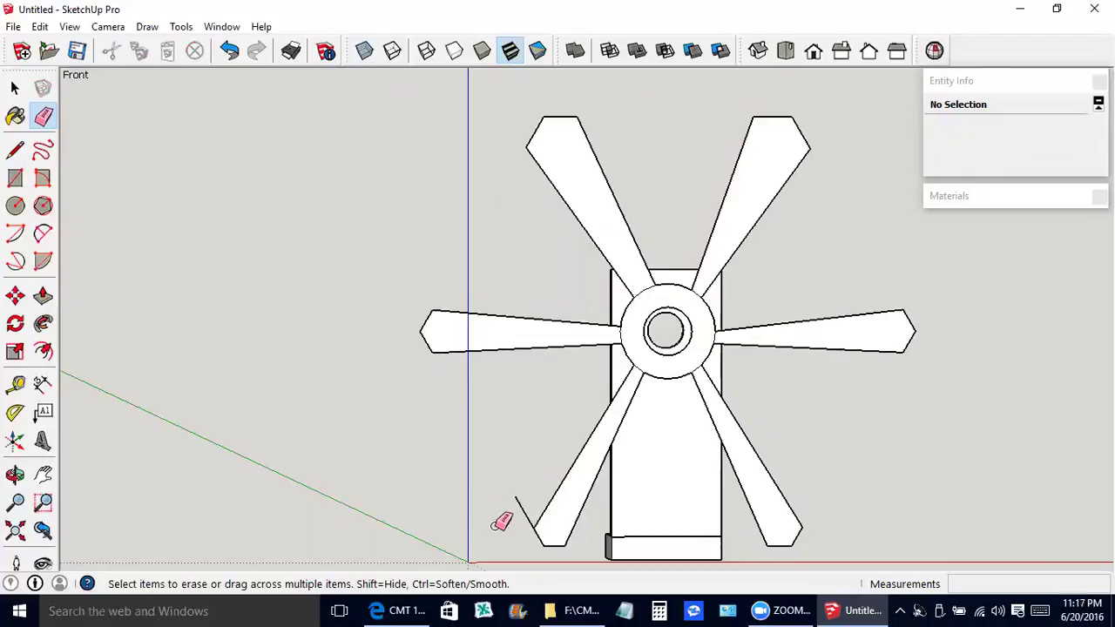
{"action": "left_click", "coordinate": [525, 515]}
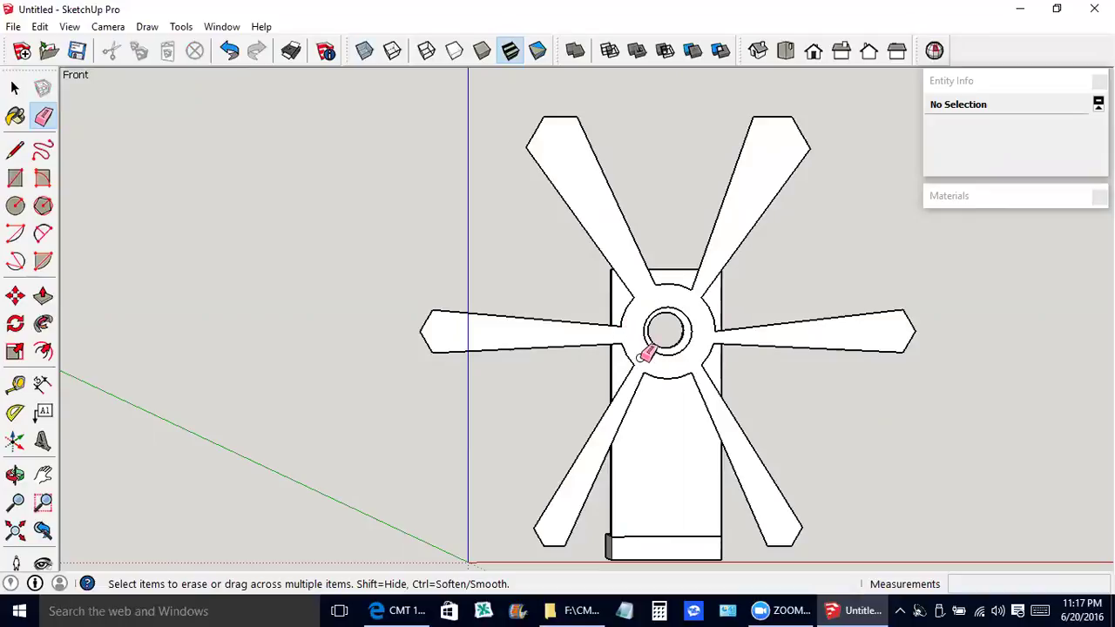
- Push/pull the flat blade wheel into a solid 0.5" thick
{"action": "key", "text": "o"}
{"action": "left_click_drag", "start_coordinate": [483, 276], "coordinate": [811, 294]}
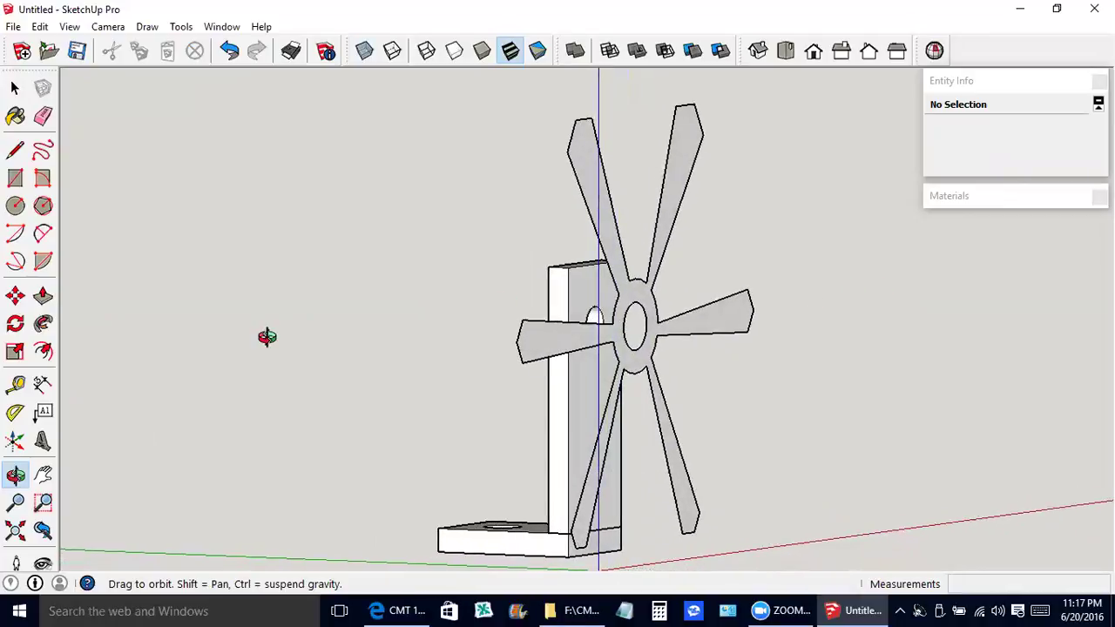
{"action": "left_click", "coordinate": [43, 296]}
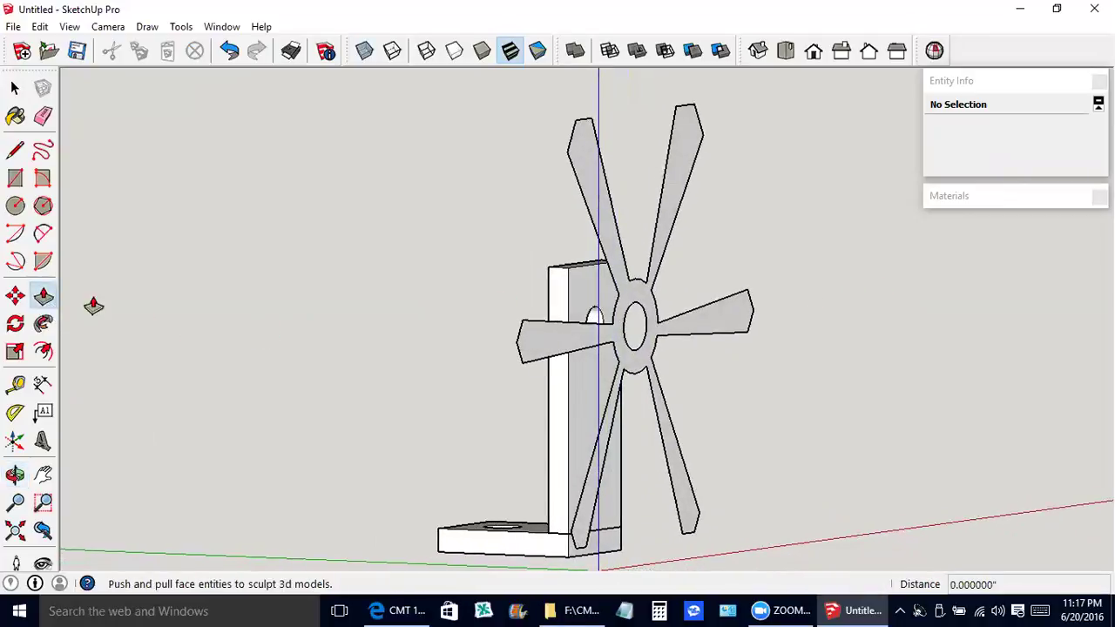
{"action": "left_click_drag", "start_coordinate": [706, 327], "coordinate": [724, 336]}
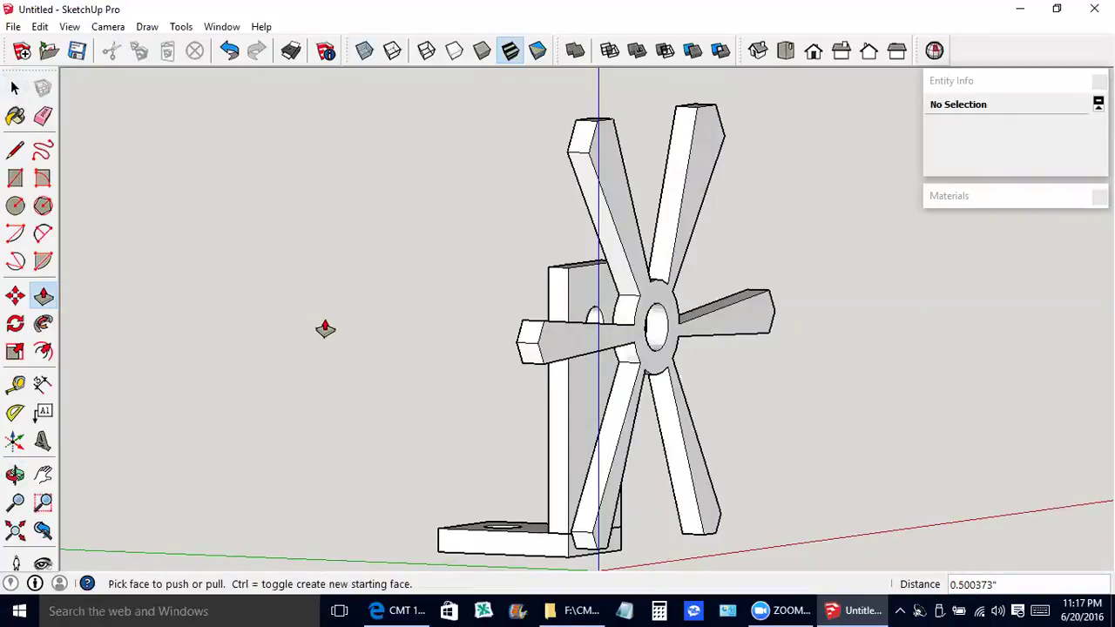
{"action": "key", "text": "space"}
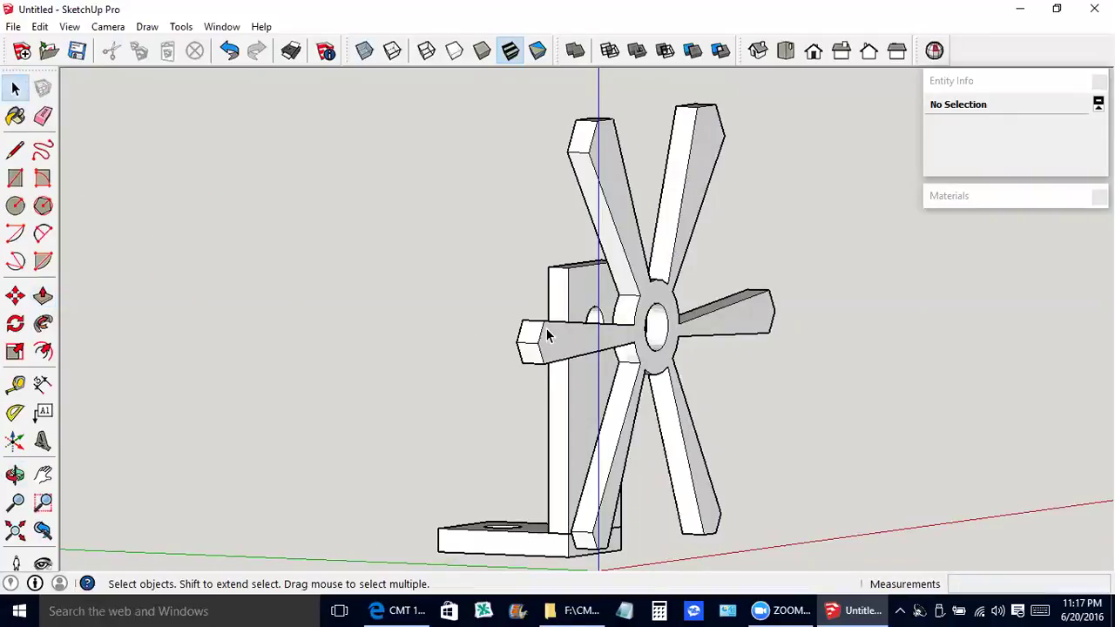
- Select the whole six-blade wheel with its hub and make it a single group
{"action": "triple_click", "coordinate": [710, 327]}
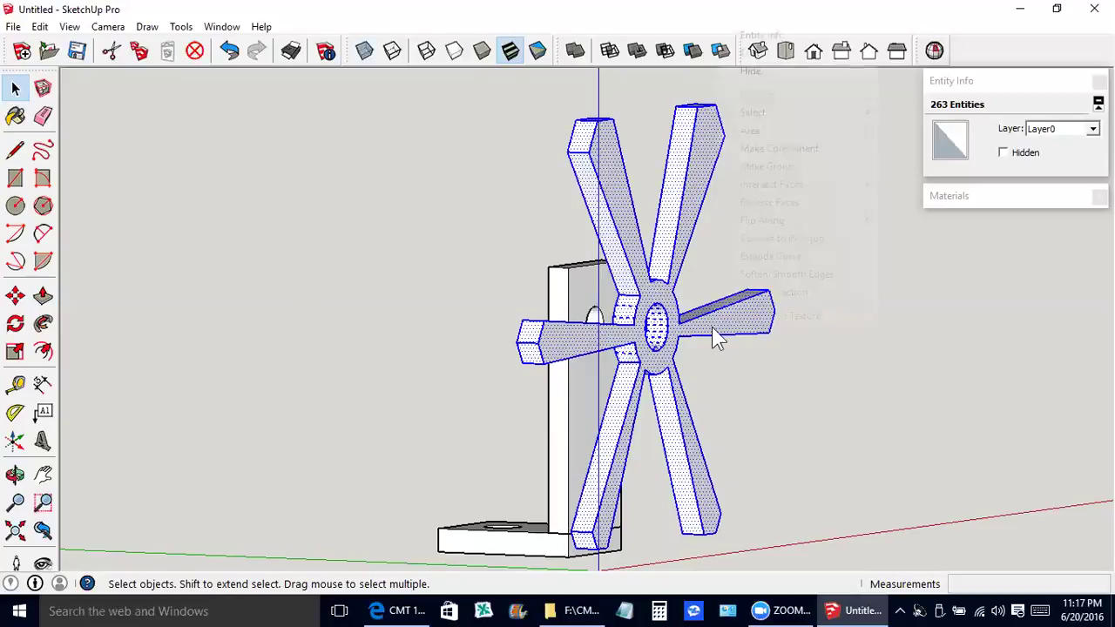
{"action": "right_click", "coordinate": [713, 337]}
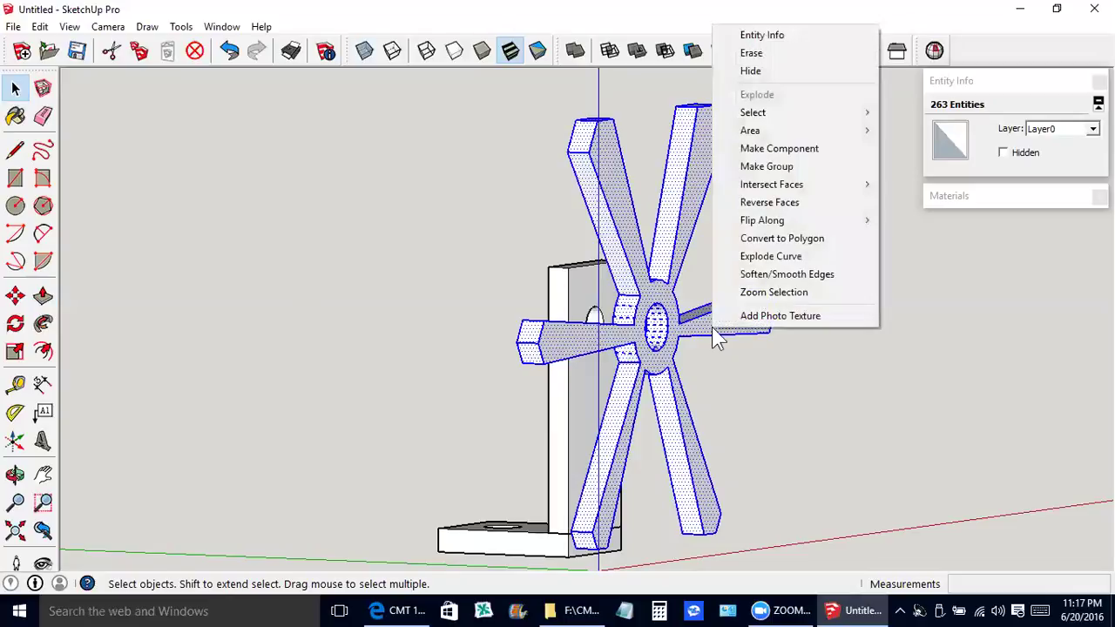
{"action": "left_click", "coordinate": [764, 168]}
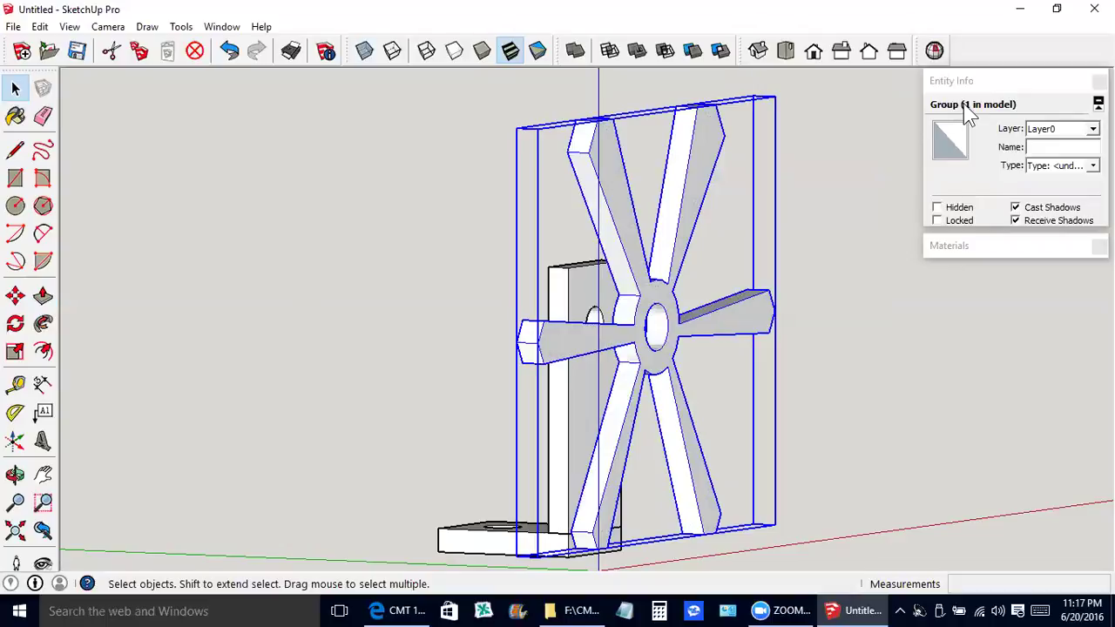
{"action": "key", "text": "o"}
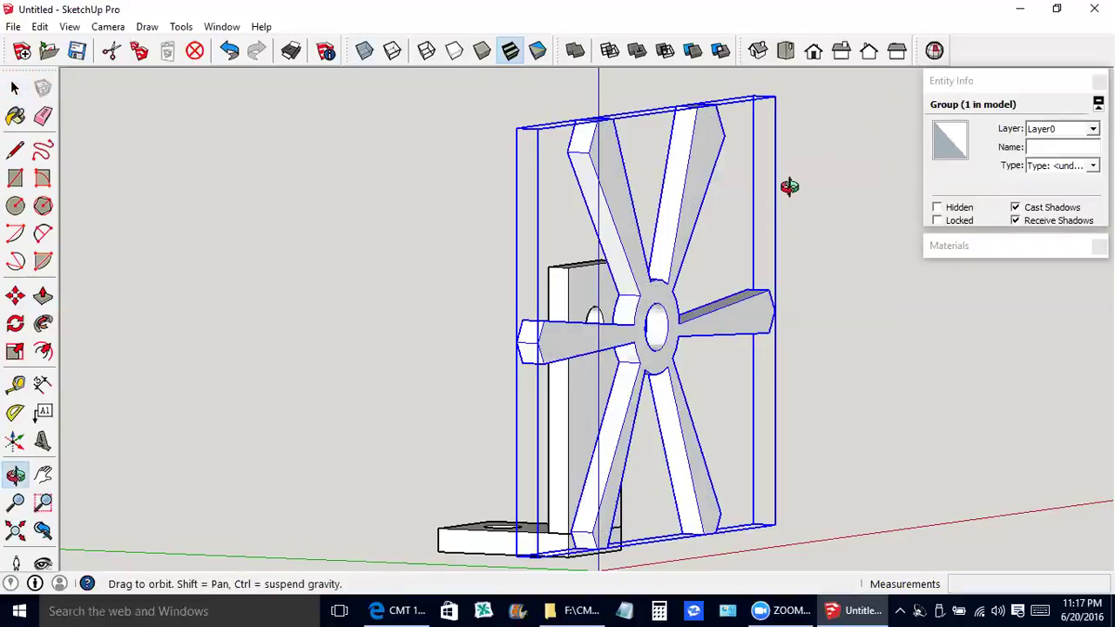
{"action": "left_click_drag", "start_coordinate": [879, 213], "coordinate": [661, 226]}
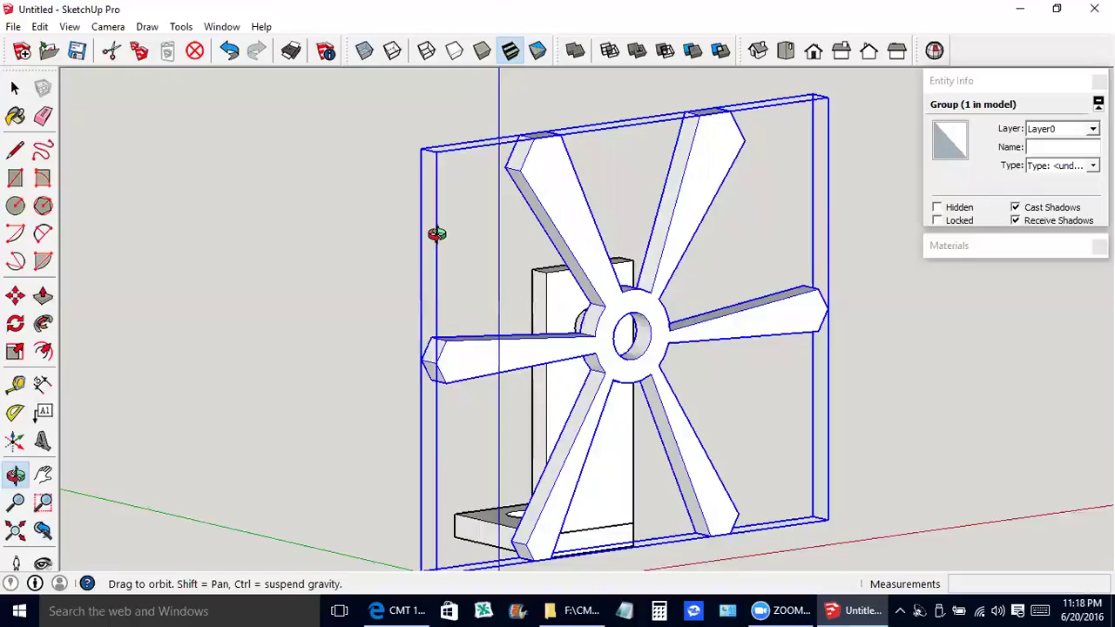
- Fix the wheel's stray edge with Solid Inspector² so it becomes a solid of 8.984595 in³
{"action": "left_click", "coordinate": [181, 28]}
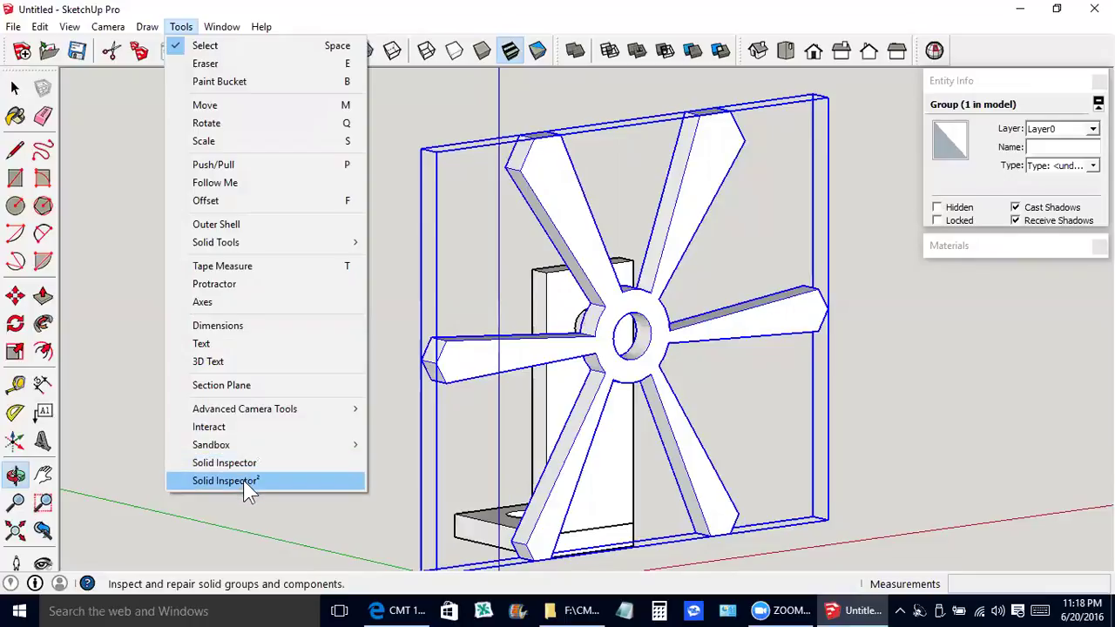
{"action": "left_click", "coordinate": [248, 488]}
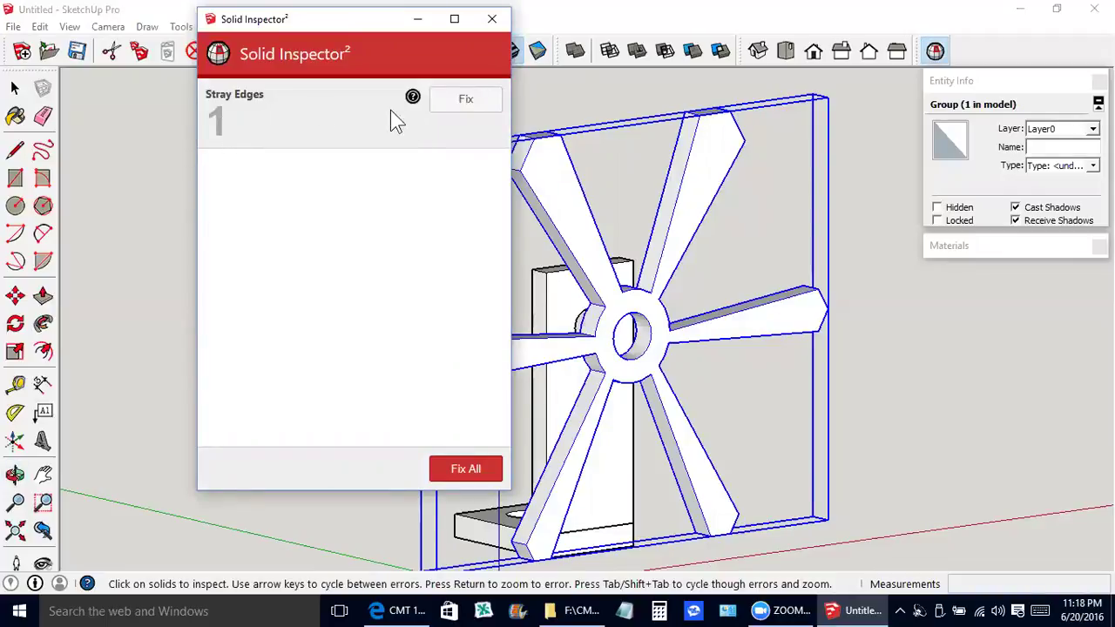
{"action": "left_click", "coordinate": [468, 100]}
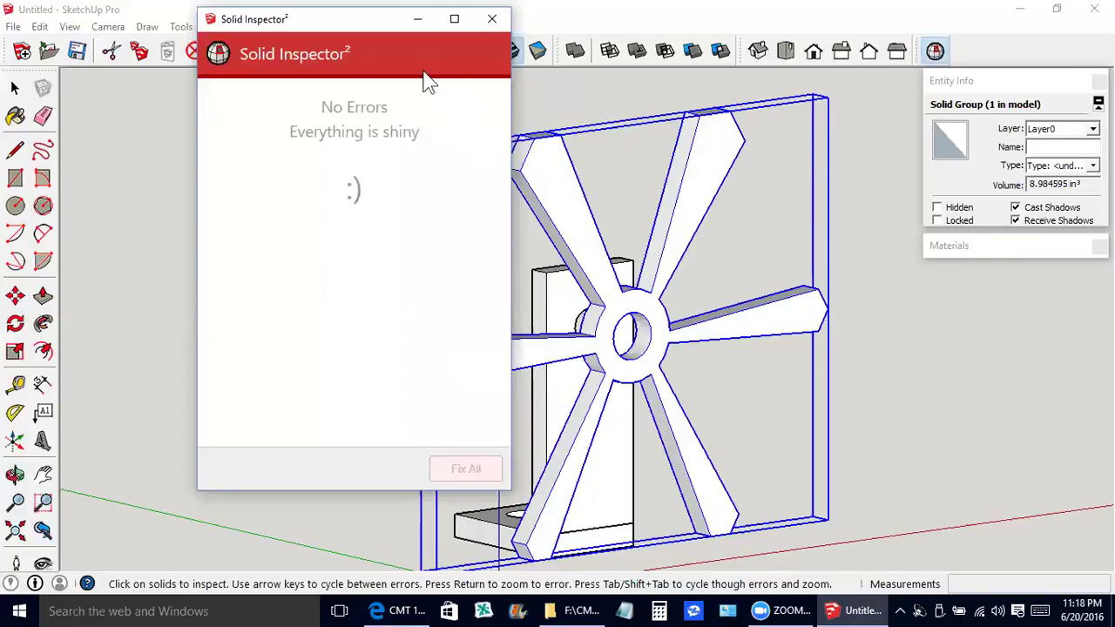
{"action": "left_click", "coordinate": [491, 20]}
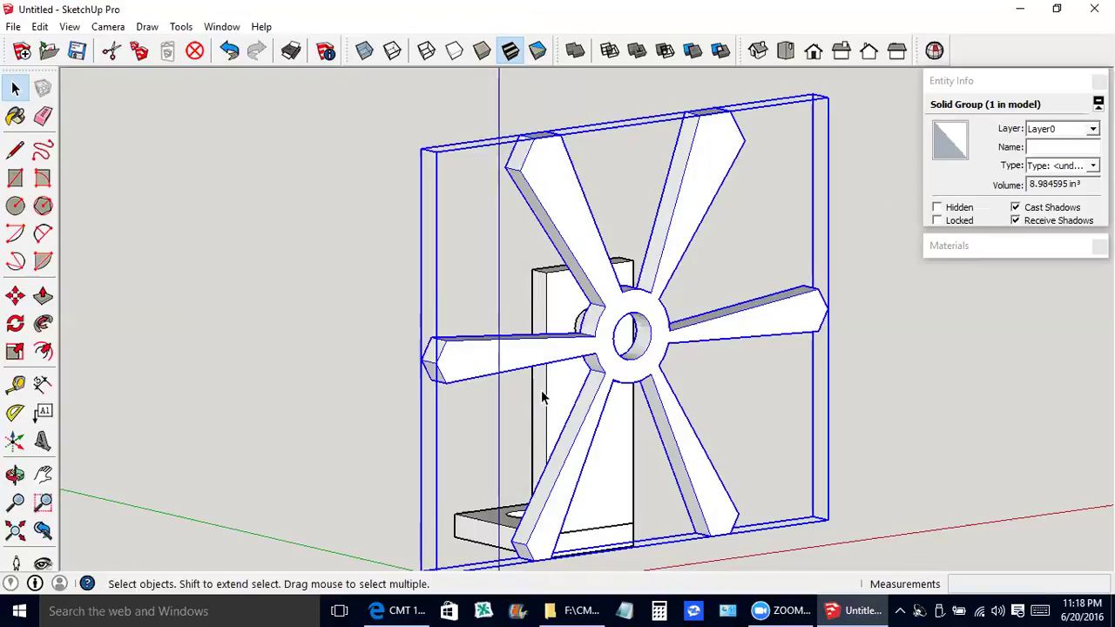
- Orbit behind the stand to a straight face-on view of the wheel hub
{"action": "key", "text": "o"}
{"action": "left_click_drag", "start_coordinate": [383, 325], "coordinate": [947, 328]}
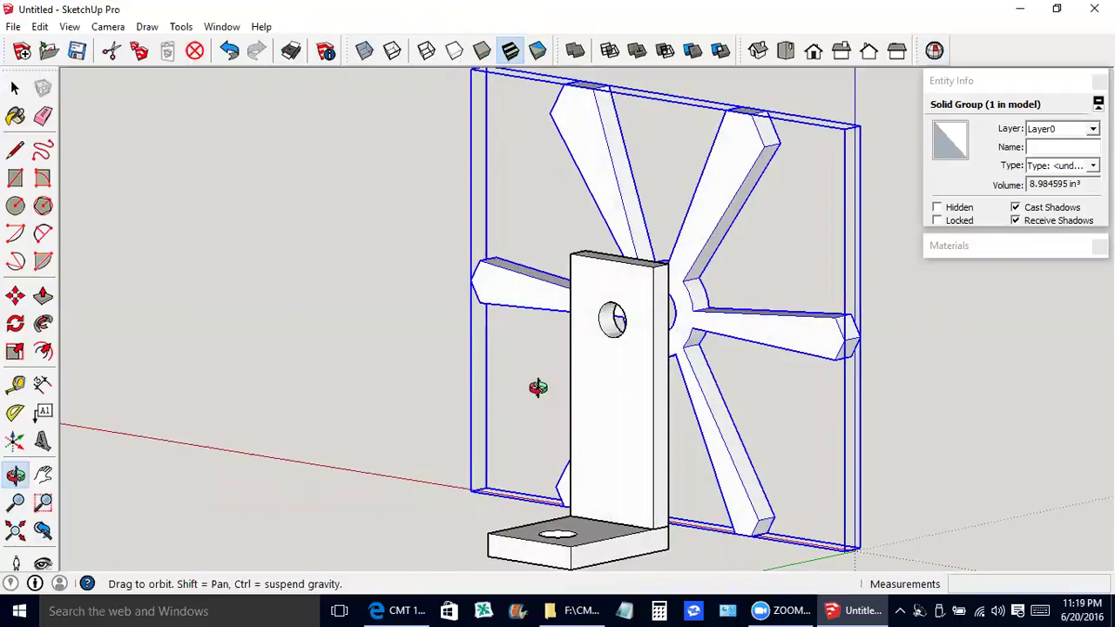
{"action": "left_click_drag", "start_coordinate": [604, 374], "coordinate": [763, 331]}
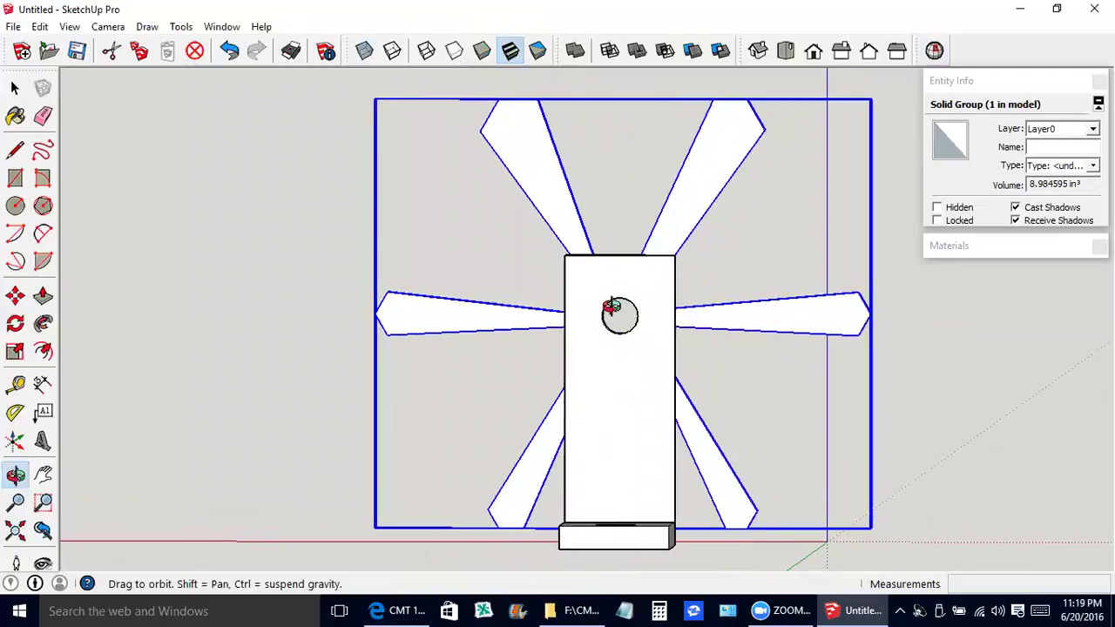
{"action": "mouse_move", "coordinate": [612, 343]}
{"action": "left_mouse_down"}
{"action": "mouse_move", "coordinate": [584, 353]}
{"action": "mouse_move", "coordinate": [644, 337]}
{"action": "mouse_move", "coordinate": [607, 349]}
{"action": "mouse_move", "coordinate": [626, 345]}
{"action": "left_mouse_up"}
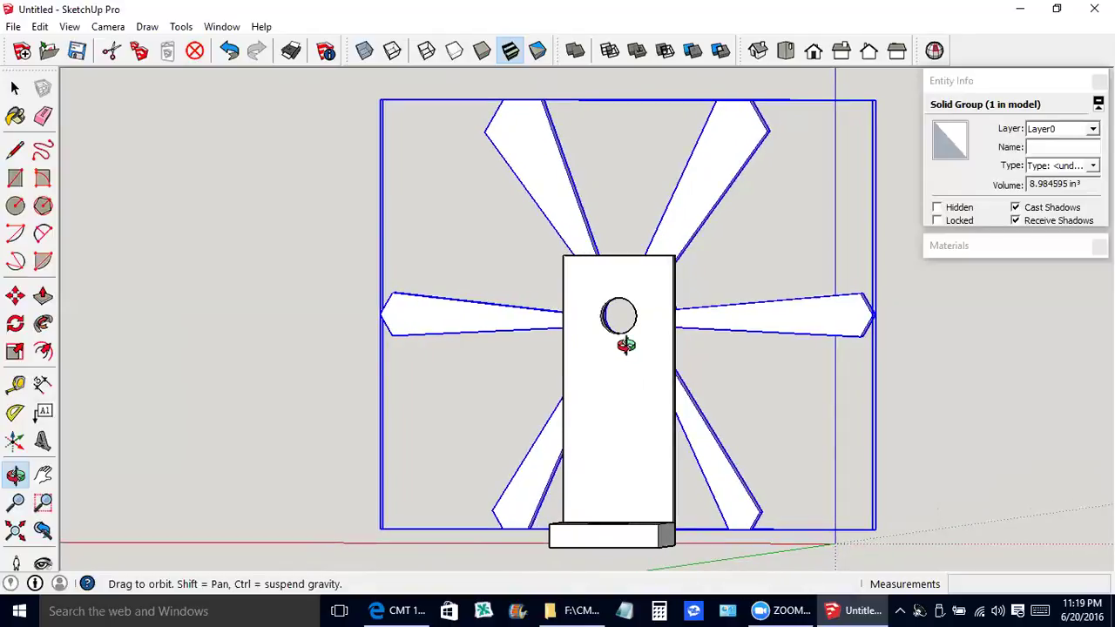
{"action": "left_click_drag", "start_coordinate": [626, 345], "coordinate": [628, 345]}
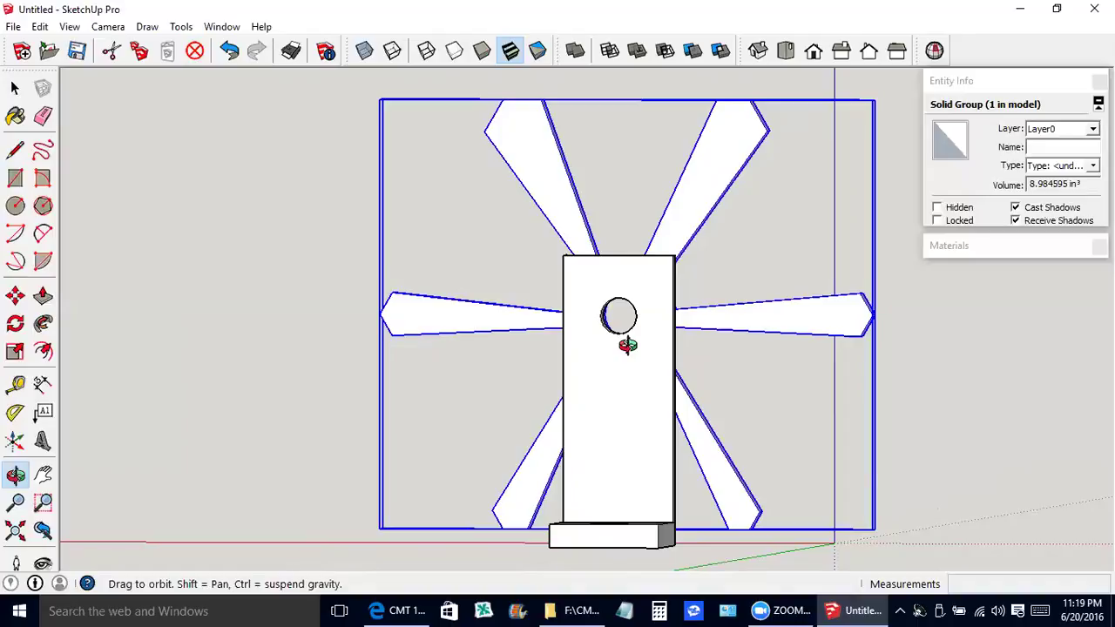
- Draw a 0.371762" radius circle centred in the upright's hole, in line with the hub
{"action": "left_click", "coordinate": [14, 206]}
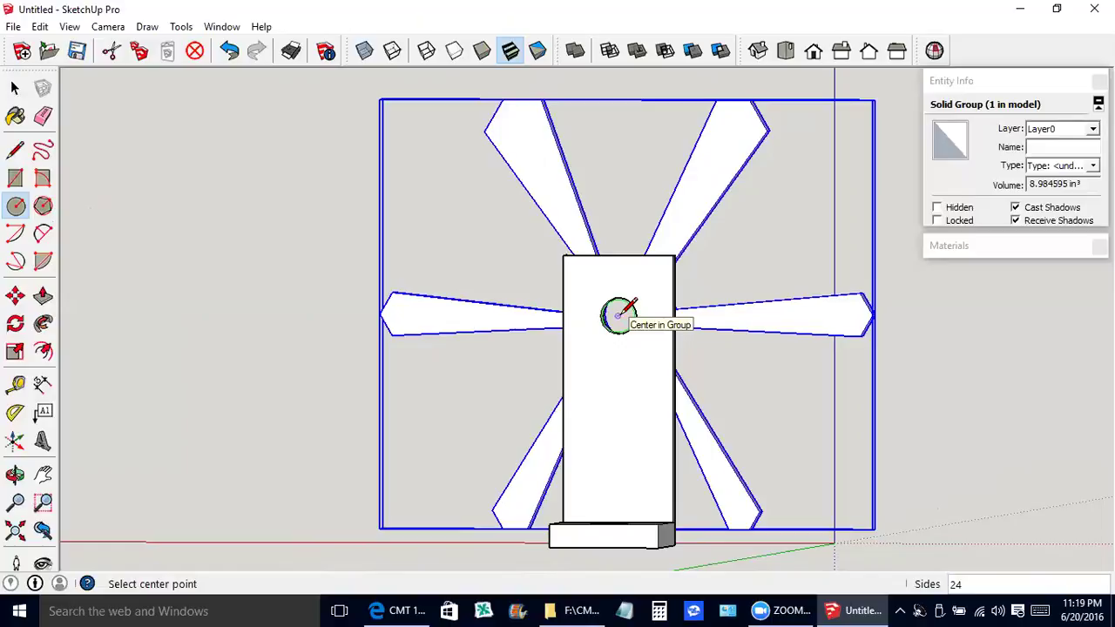
{"action": "scroll", "coordinate": [619, 315], "scroll_direction": "up", "scroll_amount": 6}
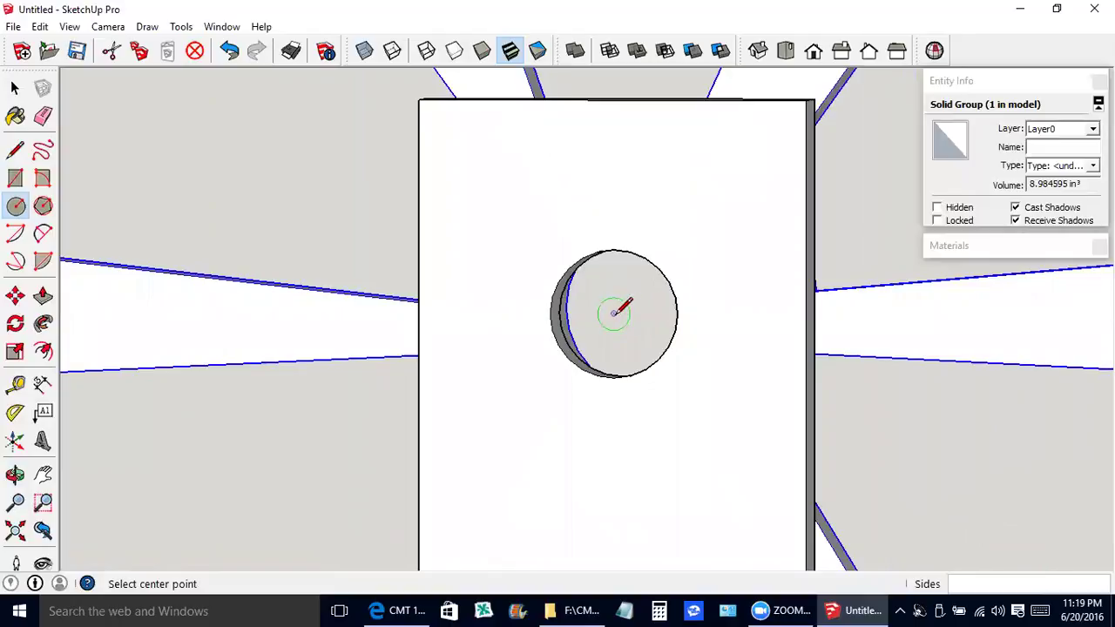
{"action": "left_click", "coordinate": [614, 314]}
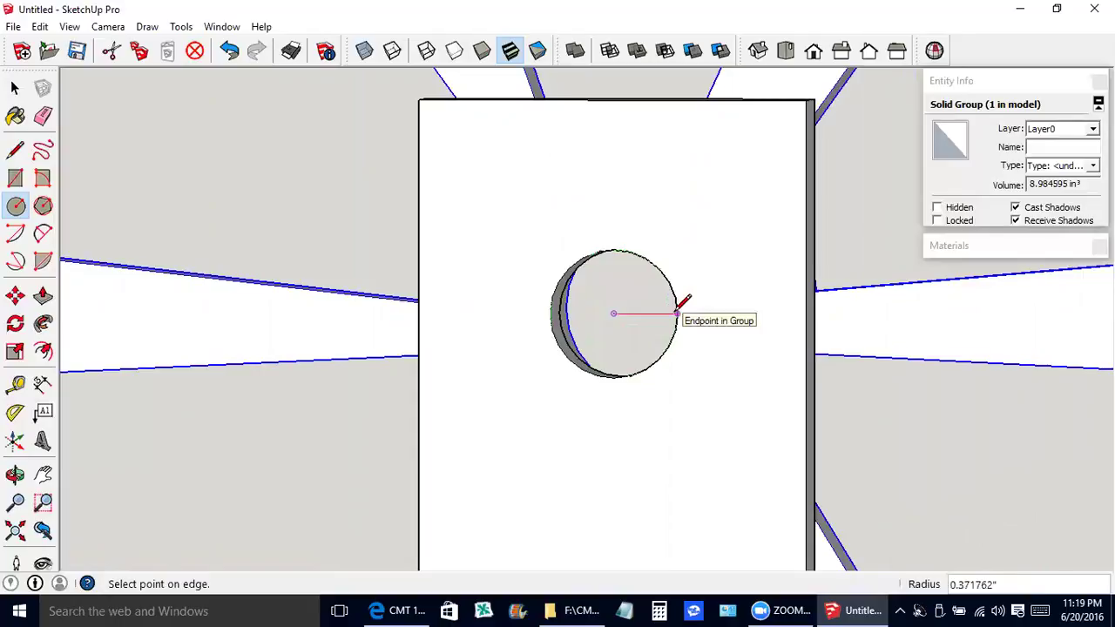
{"action": "left_click", "coordinate": [676, 309]}
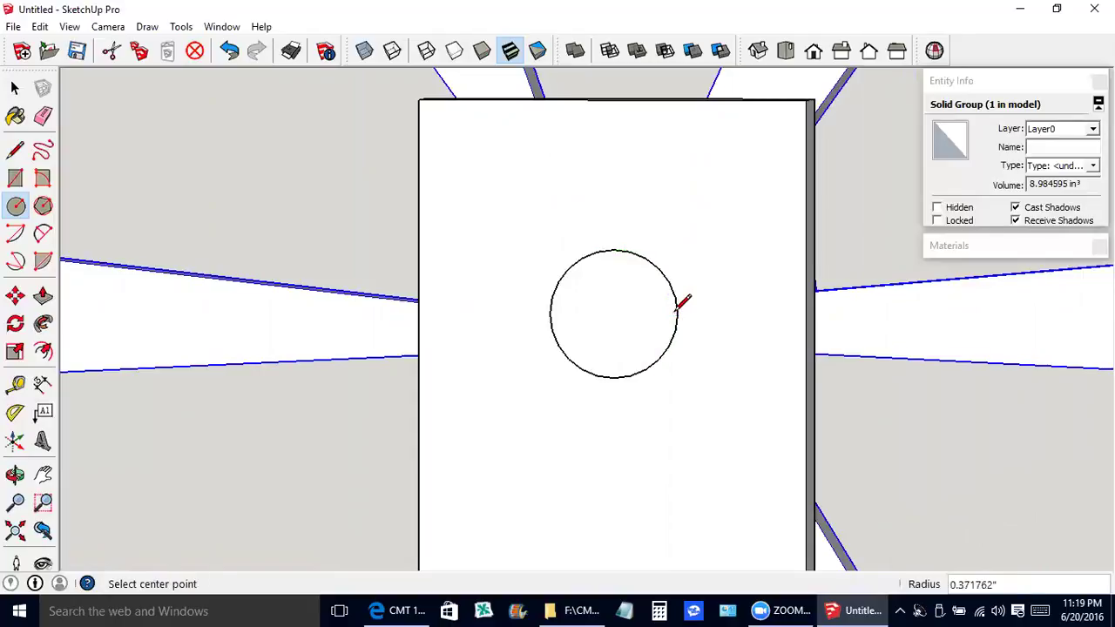
{"action": "key", "text": "o"}
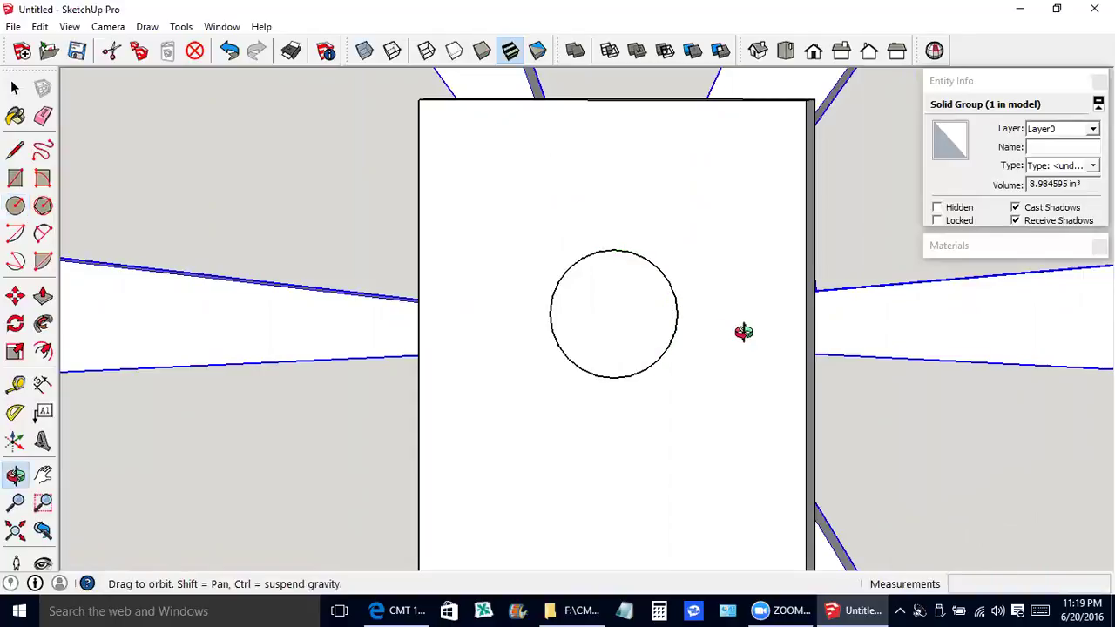
{"action": "scroll", "coordinate": [743, 331], "scroll_direction": "down", "scroll_amount": 6}
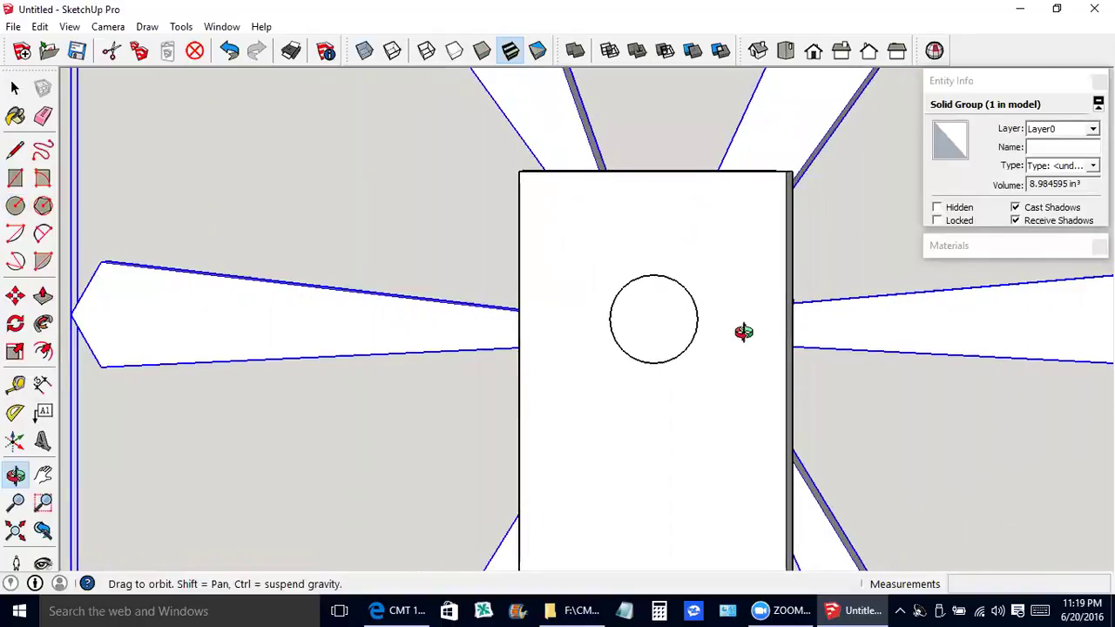
{"action": "scroll", "coordinate": [743, 332], "scroll_direction": "down", "scroll_amount": 3}
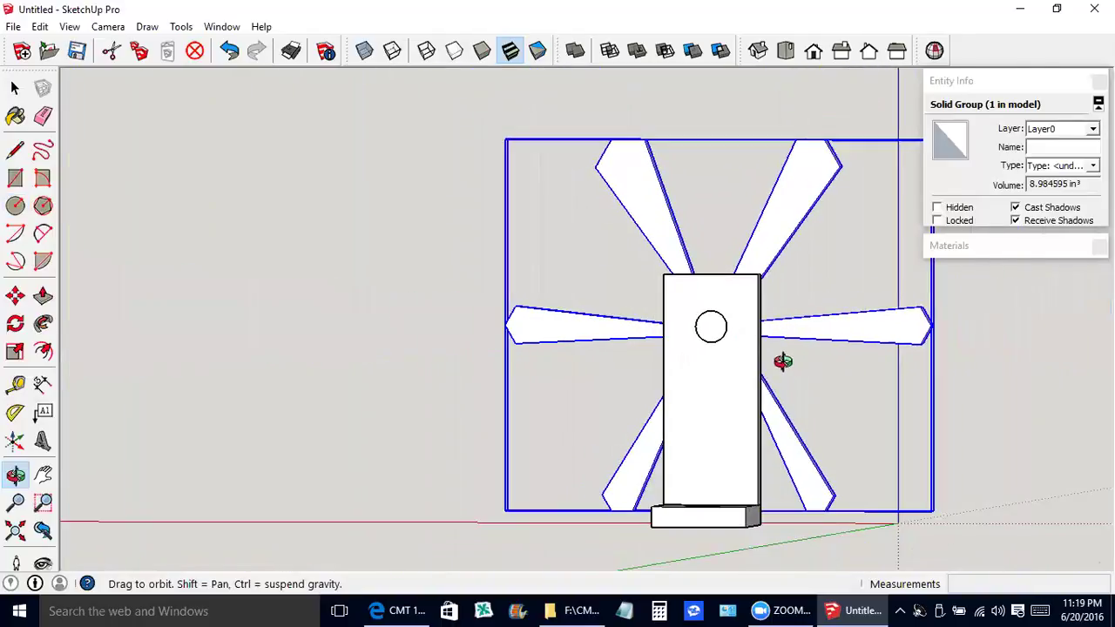
{"action": "left_click_drag", "start_coordinate": [786, 363], "coordinate": [442, 376]}
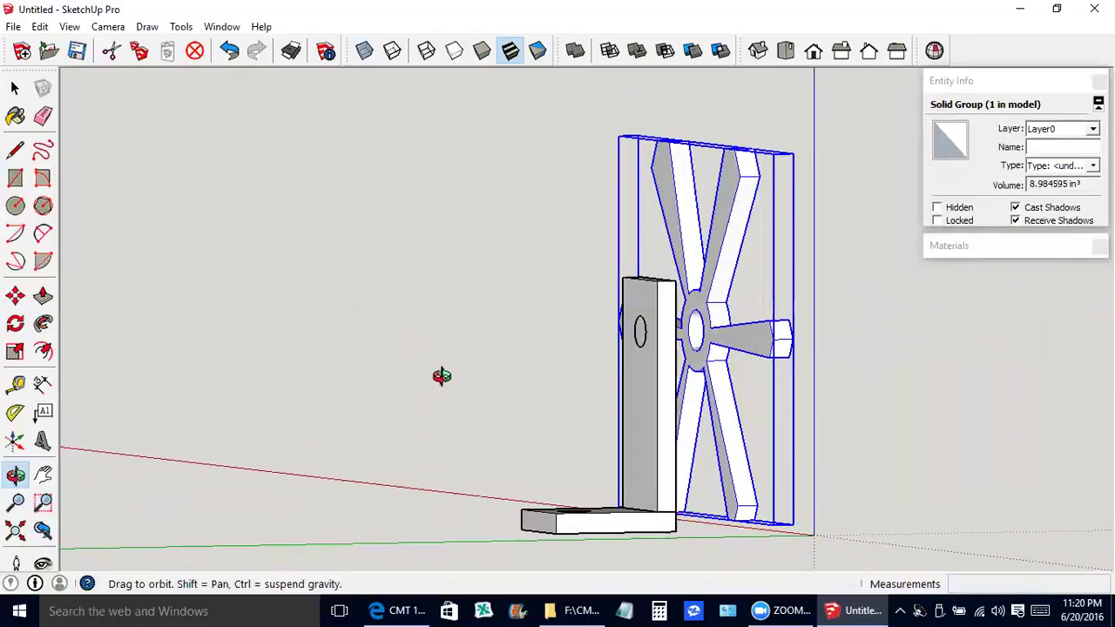
- Pull the circle into an axle through the hub and out the back of the stand
{"action": "left_click", "coordinate": [43, 298]}
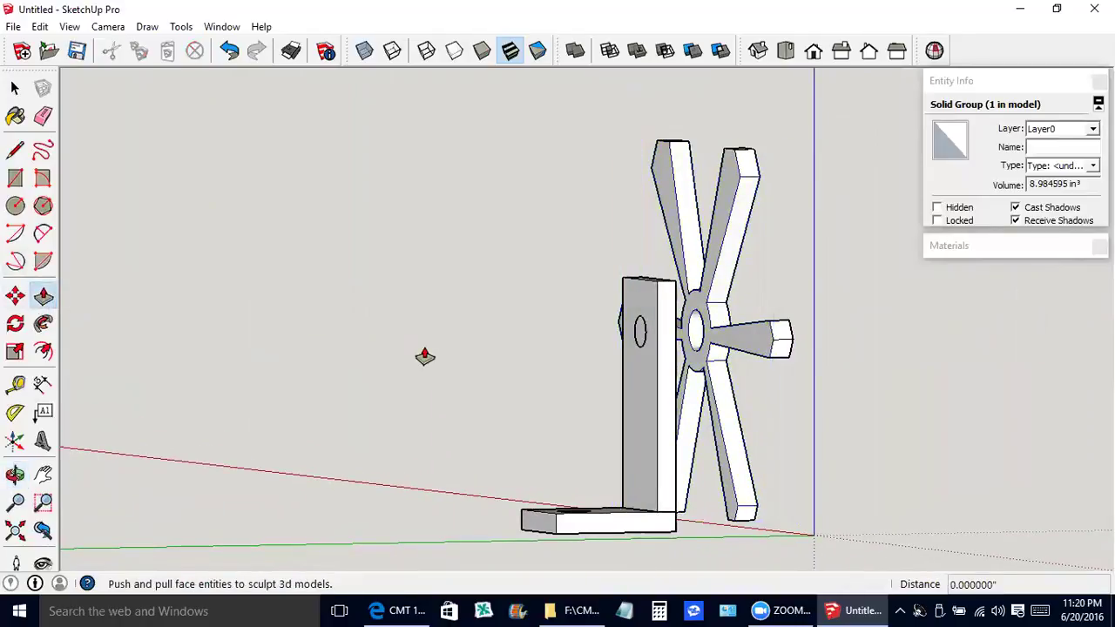
{"action": "left_click_drag", "start_coordinate": [639, 340], "coordinate": [802, 329]}
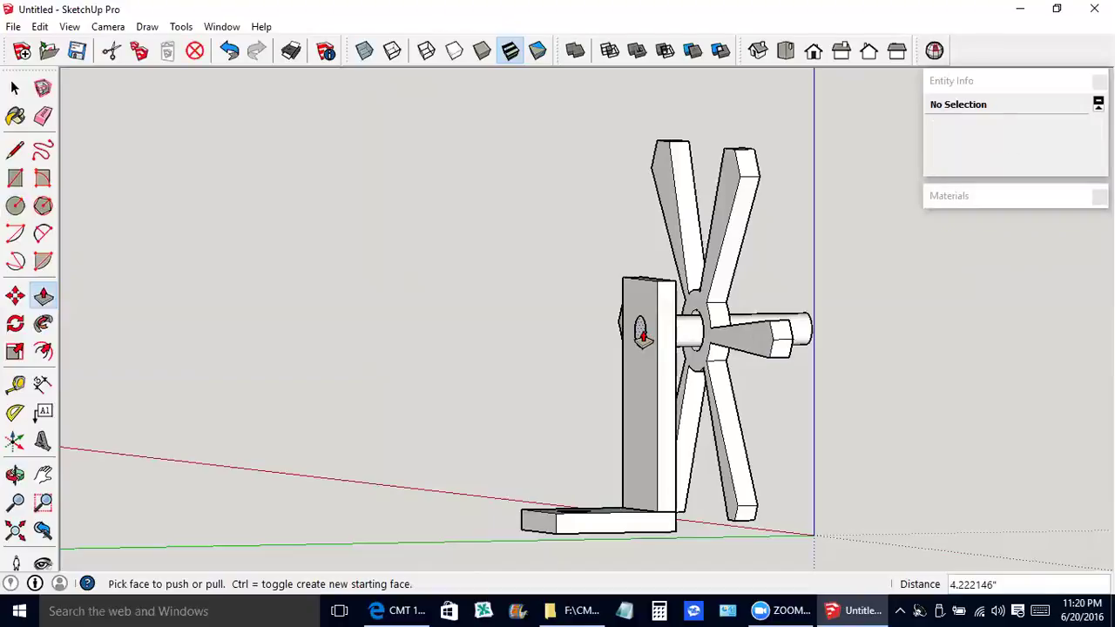
{"action": "left_click_drag", "start_coordinate": [639, 341], "coordinate": [623, 329]}
- Push the axle's front end back into the hub, then check it from the front and side
{"action": "key", "text": "o"}
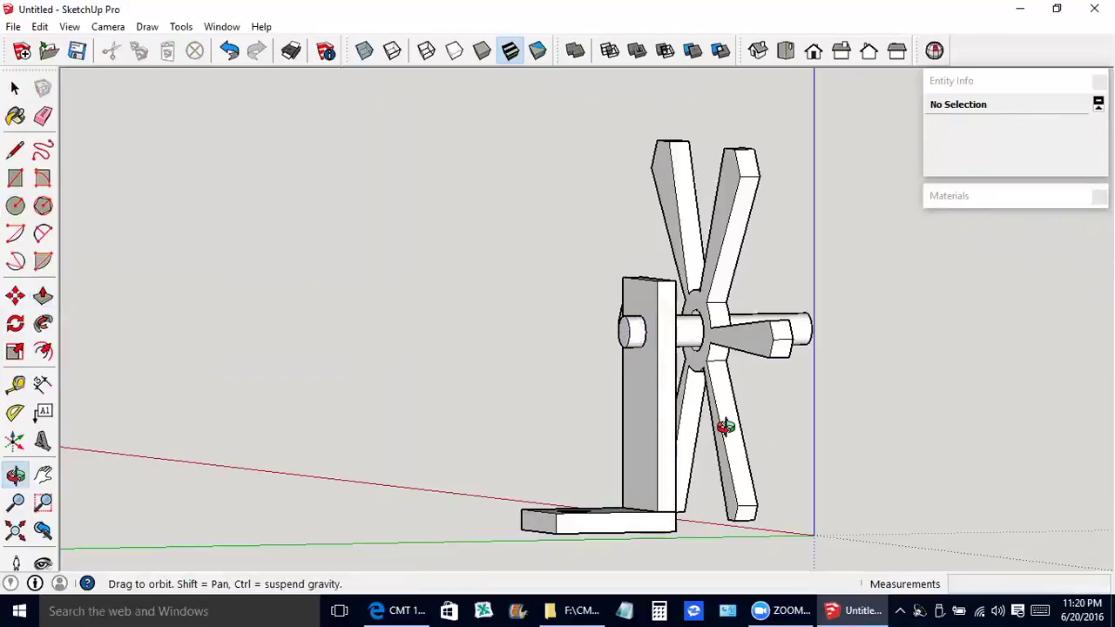
{"action": "left_click_drag", "start_coordinate": [828, 378], "coordinate": [587, 381]}
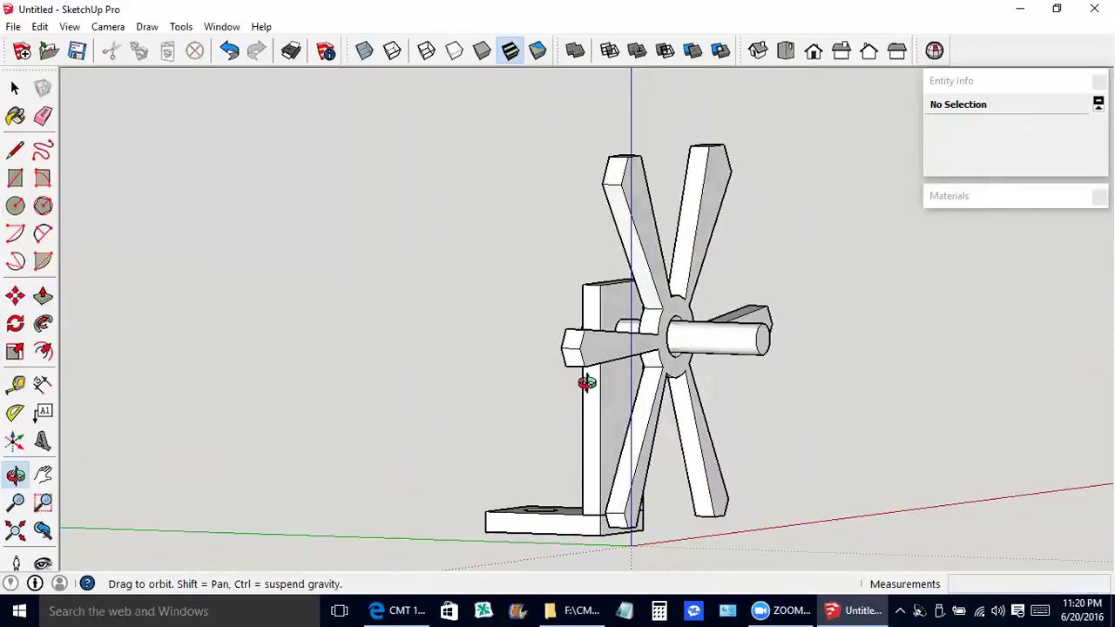
{"action": "left_click", "coordinate": [43, 295]}
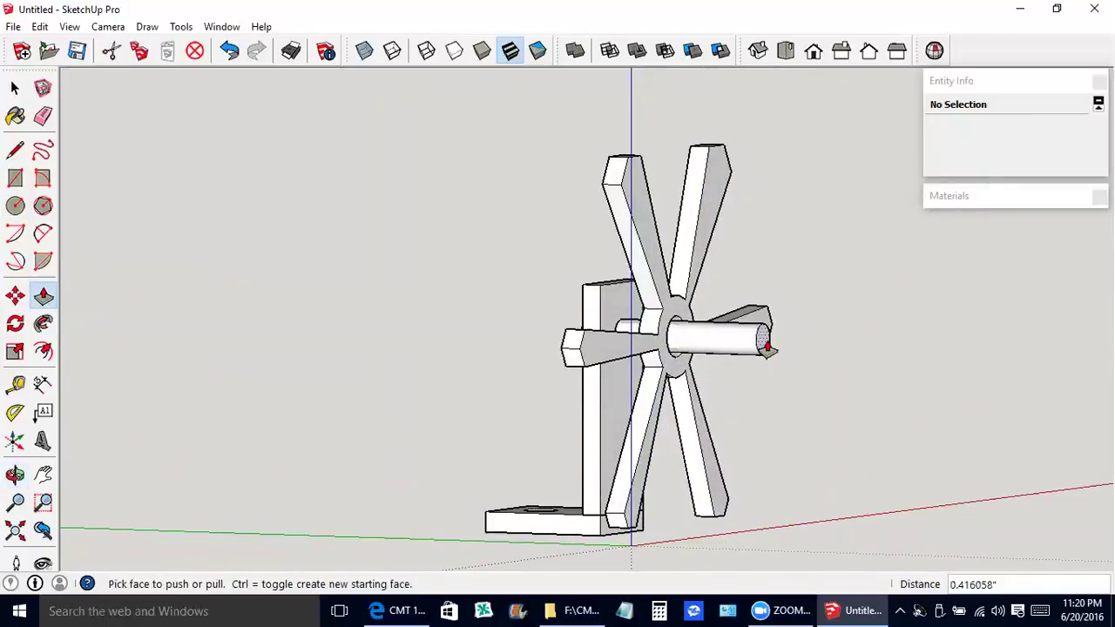
{"action": "left_click_drag", "start_coordinate": [766, 349], "coordinate": [684, 345]}
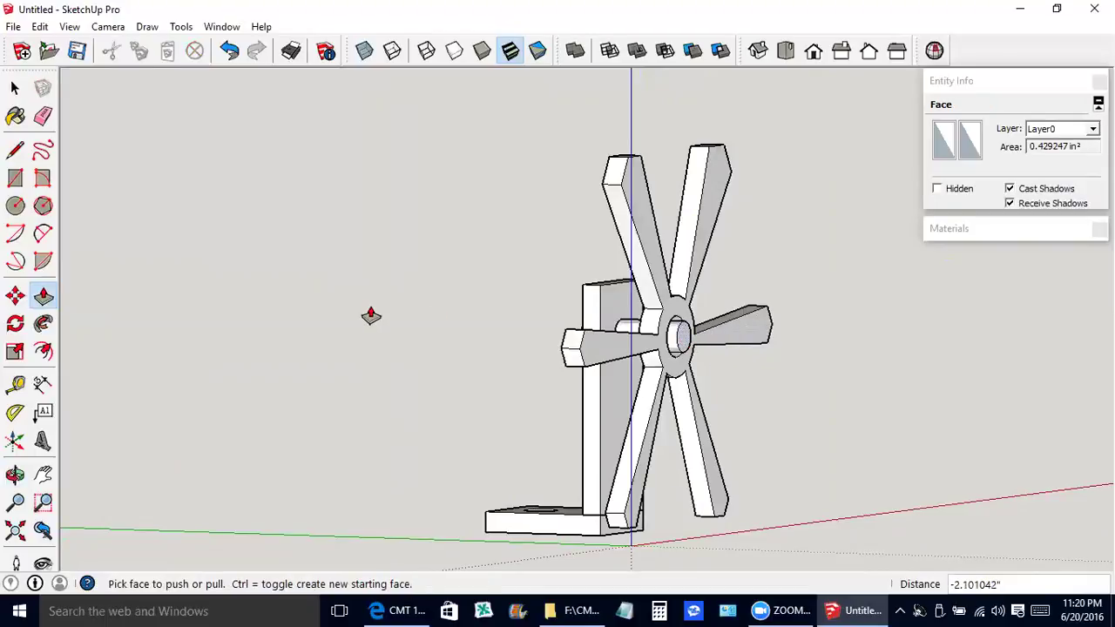
{"action": "key", "text": "o"}
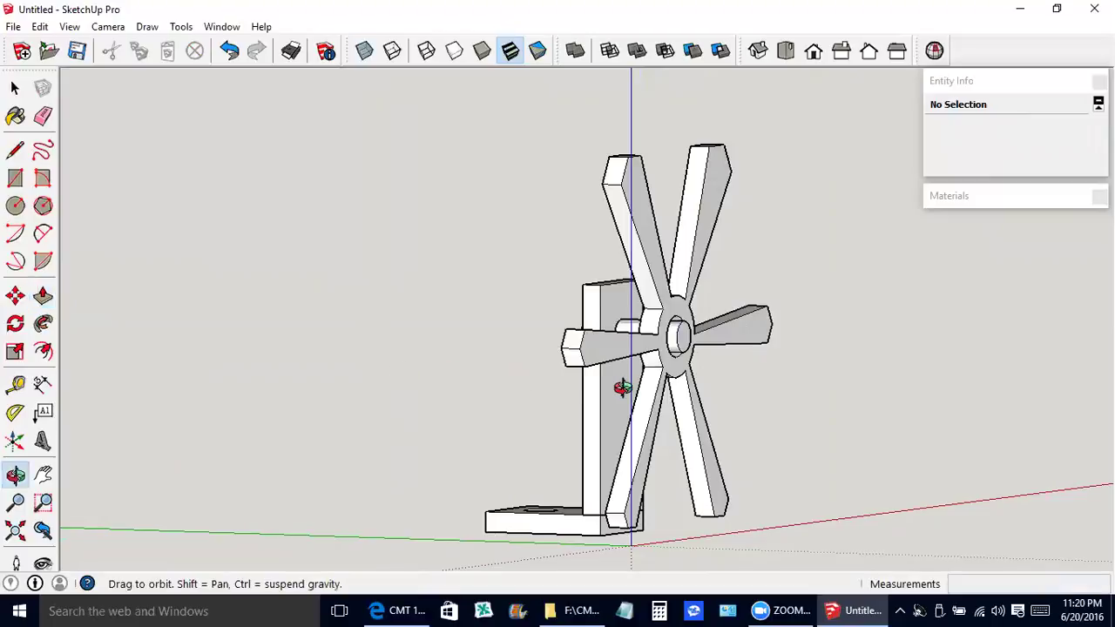
{"action": "left_click_drag", "start_coordinate": [622, 388], "coordinate": [281, 370]}
{"action": "key", "text": "F3"}
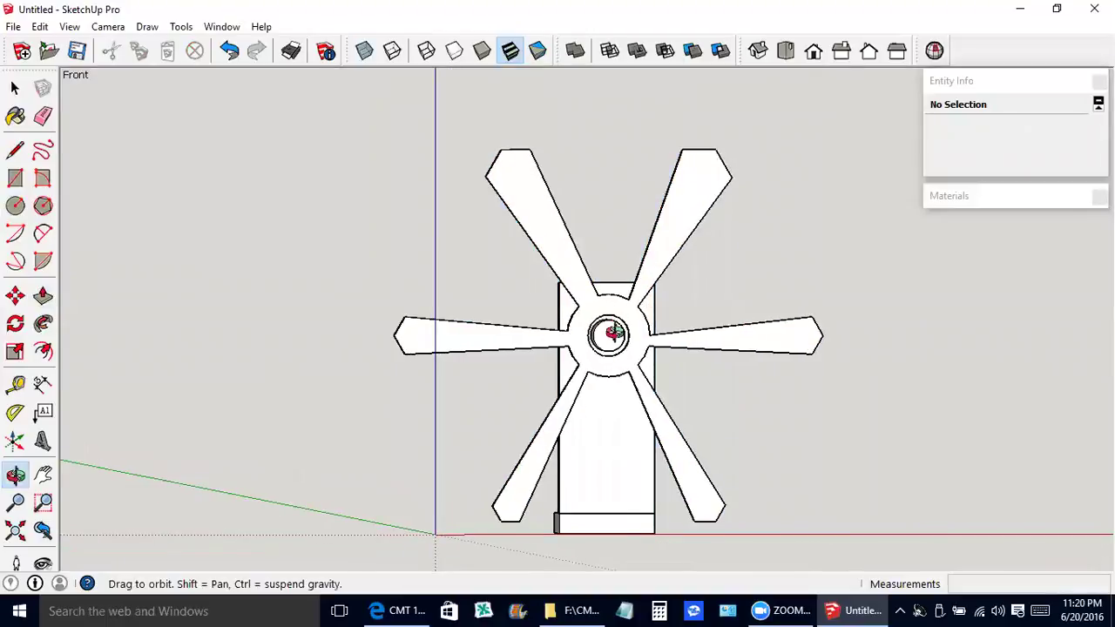
{"action": "left_click_drag", "start_coordinate": [471, 434], "coordinate": [1081, 502]}
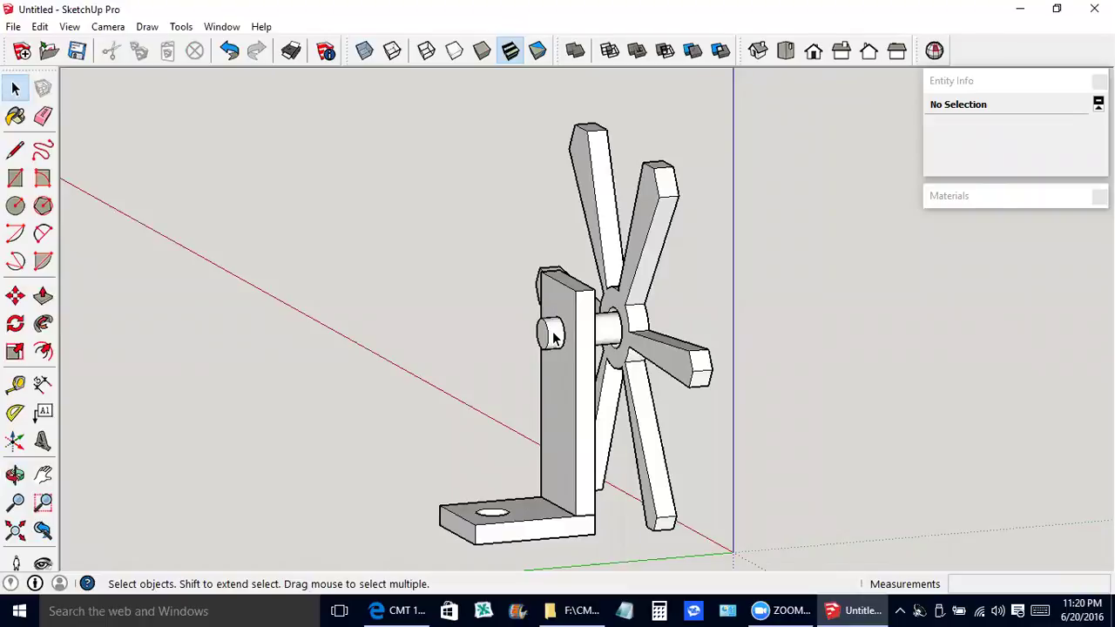
- Group all the axle geometry into its own 1.08907 in³ solid and deselect it
{"action": "triple_click", "coordinate": [554, 338]}
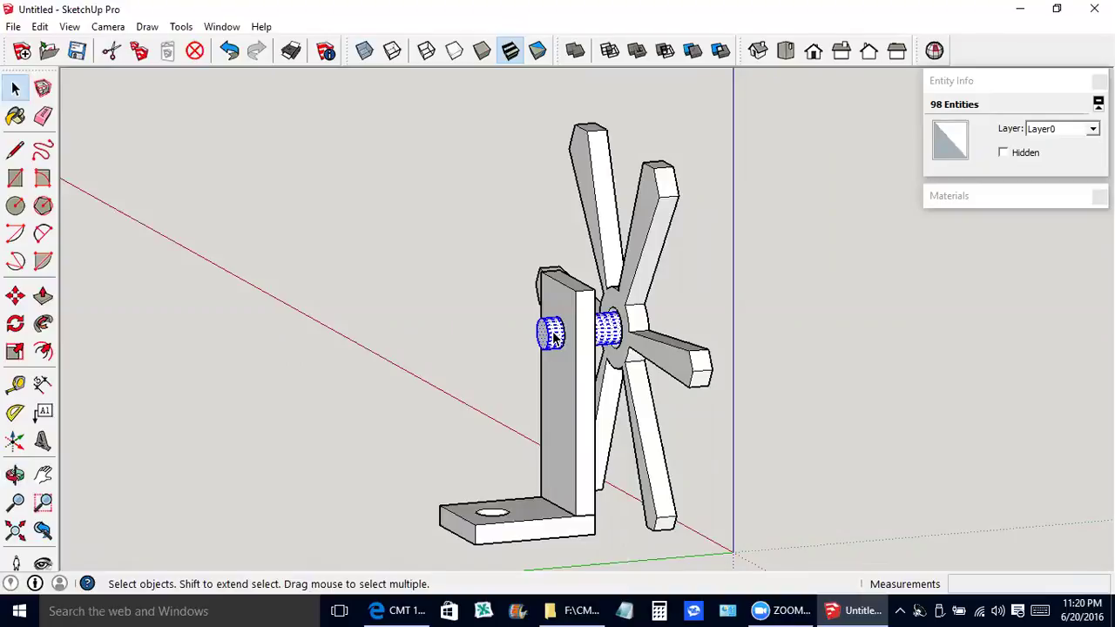
{"action": "right_click", "coordinate": [554, 338]}
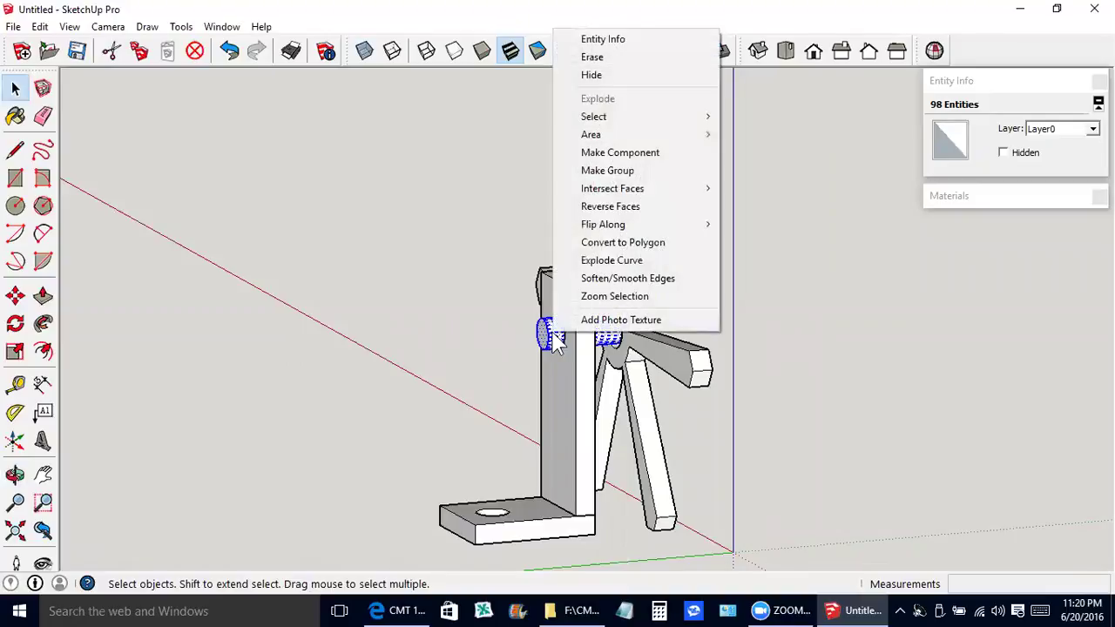
{"action": "left_click", "coordinate": [620, 170]}
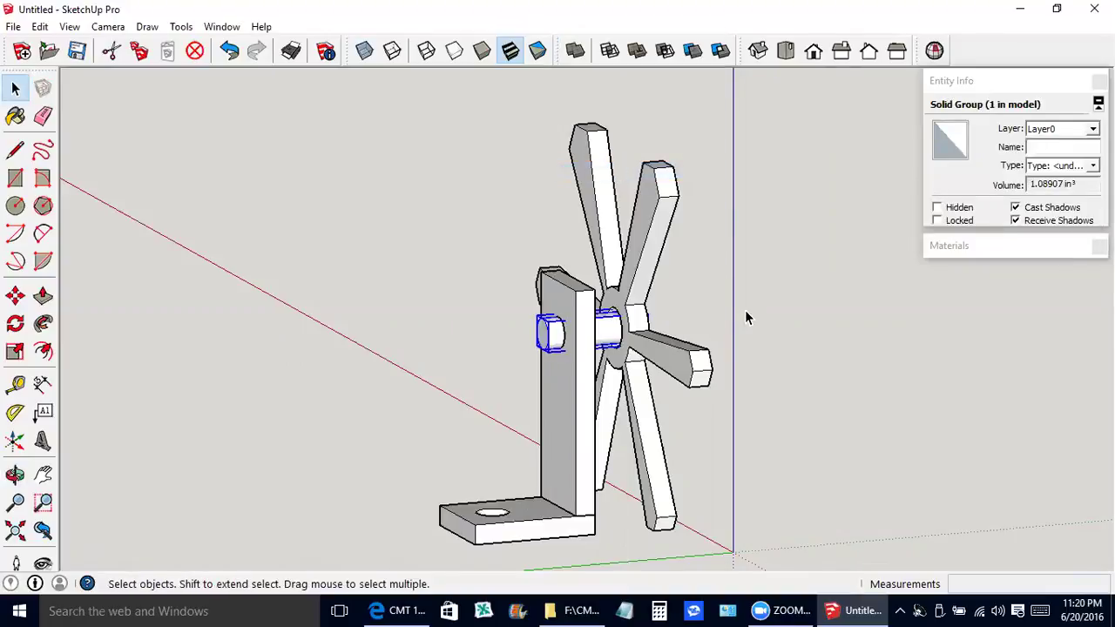
{"action": "key", "text": "o"}
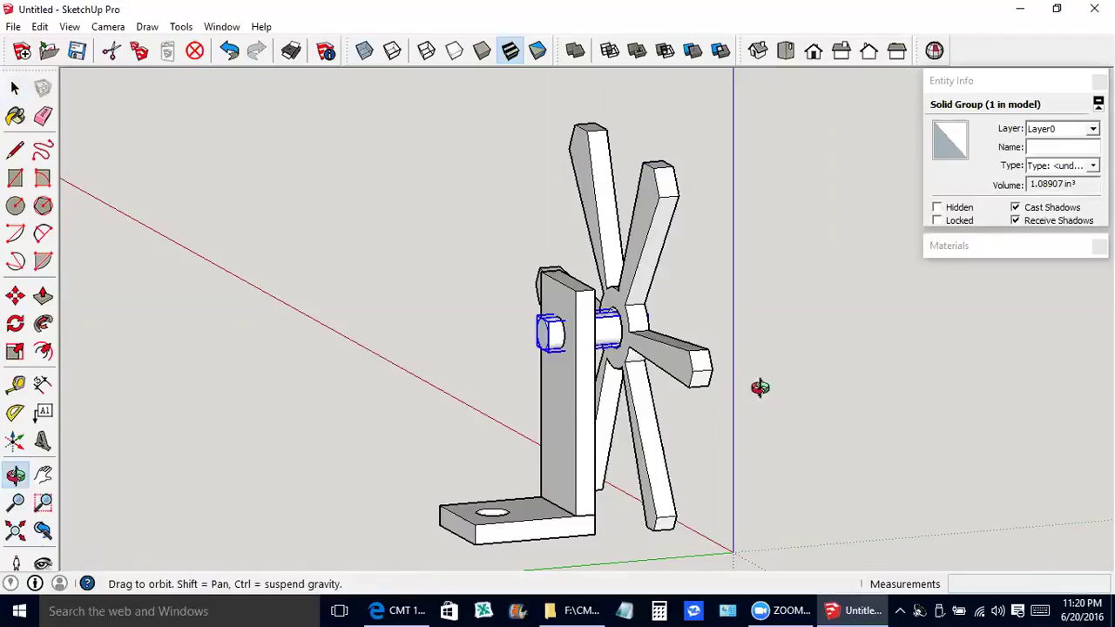
{"action": "left_click_drag", "start_coordinate": [759, 387], "coordinate": [473, 383]}
{"action": "key", "text": "space"}
{"action": "left_click", "coordinate": [452, 333]}
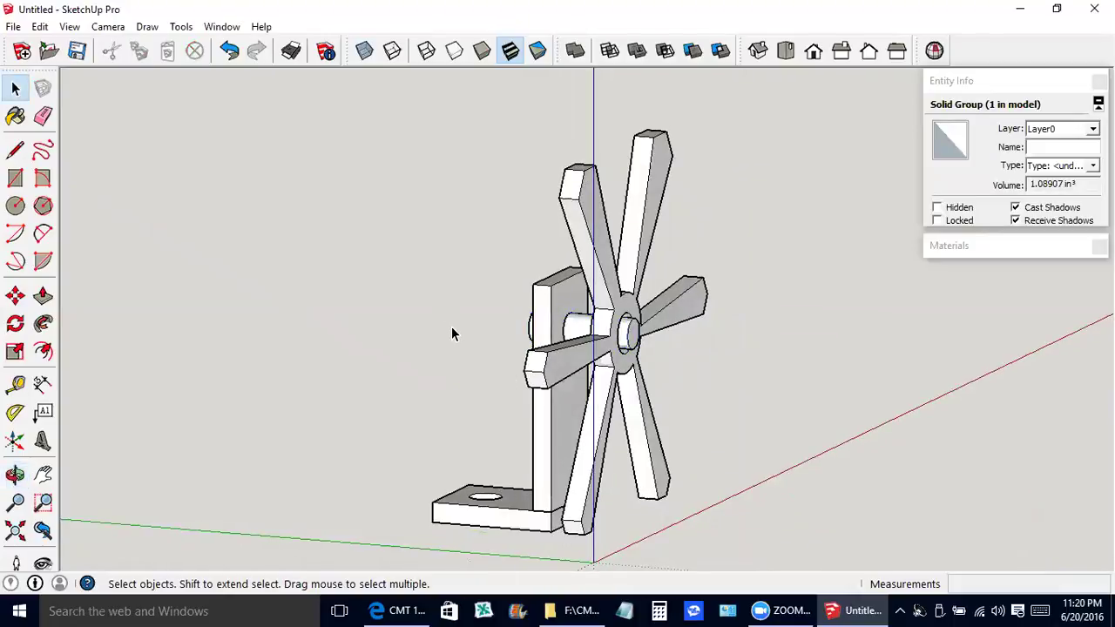